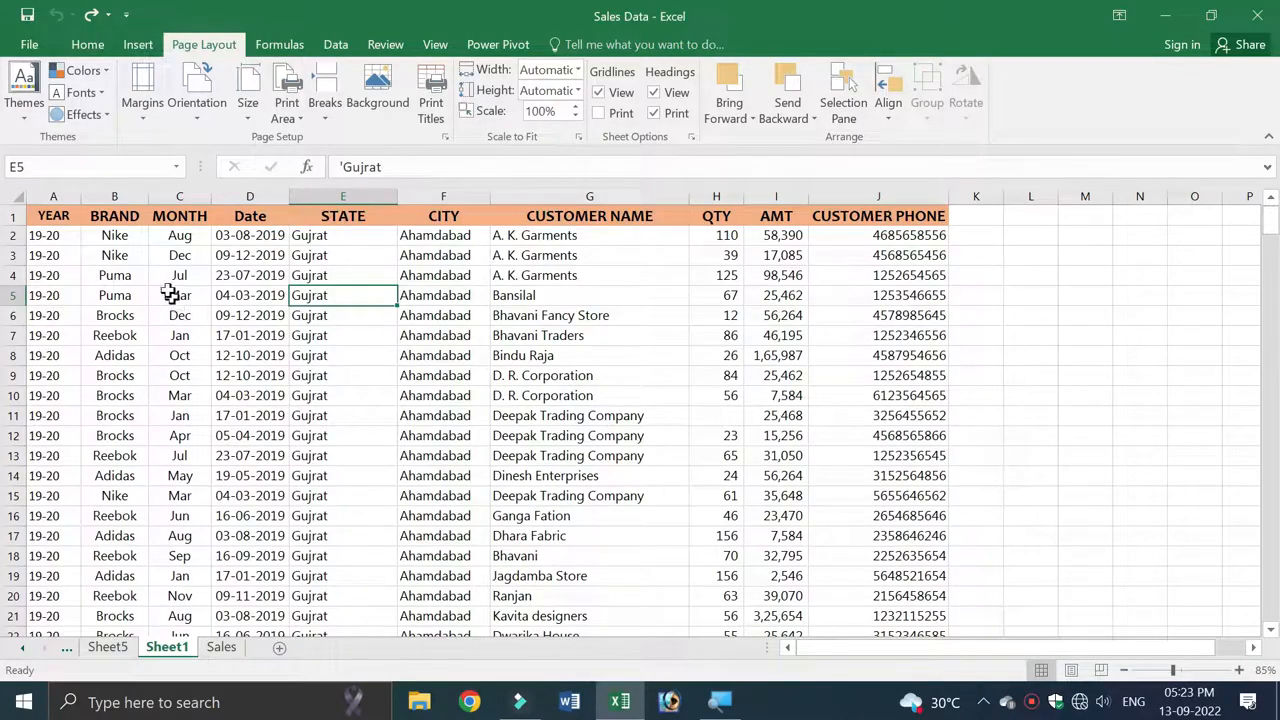
Apply the Main Event theme to the workbook and preview alternative theme colour sets
click(22, 115)
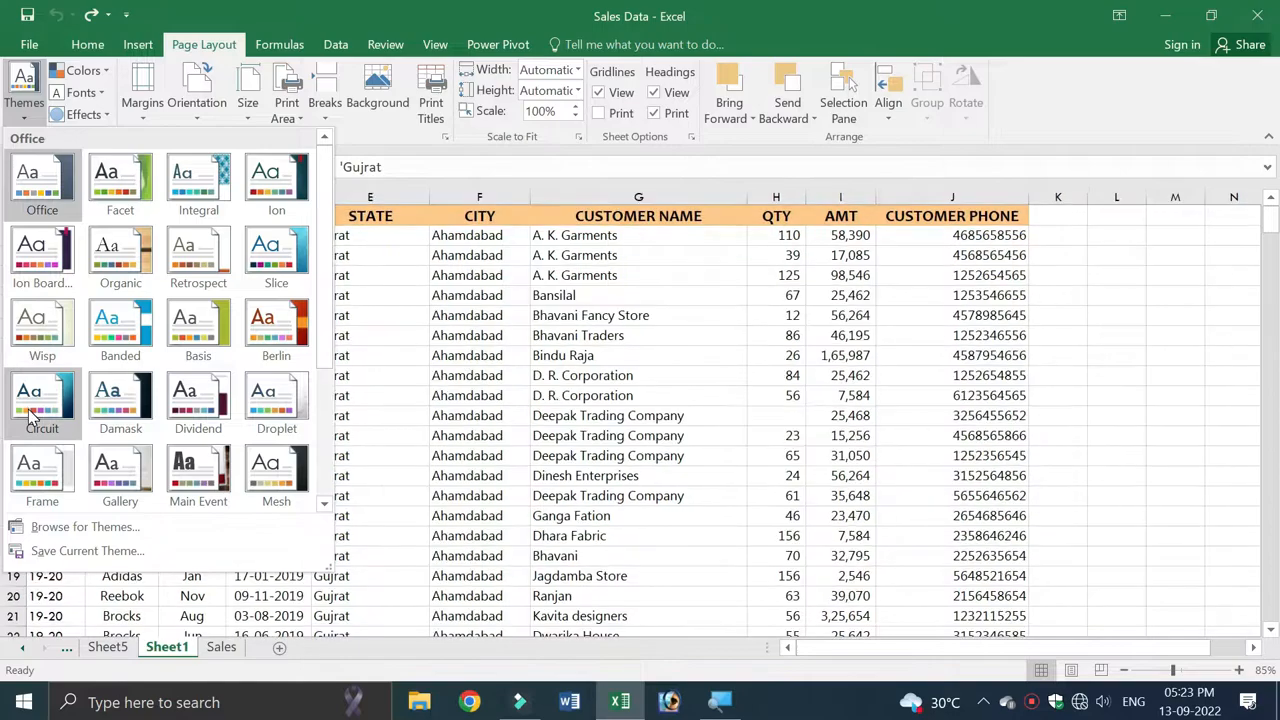
click(190, 470)
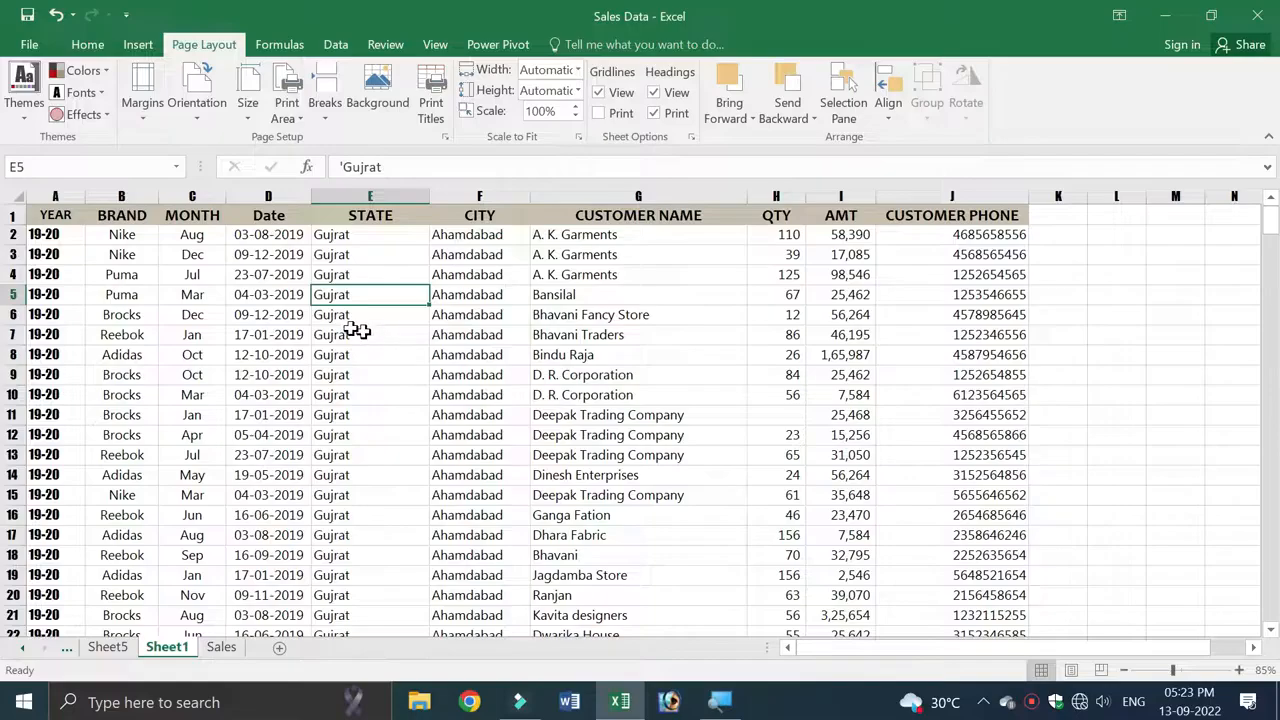
click(24, 92)
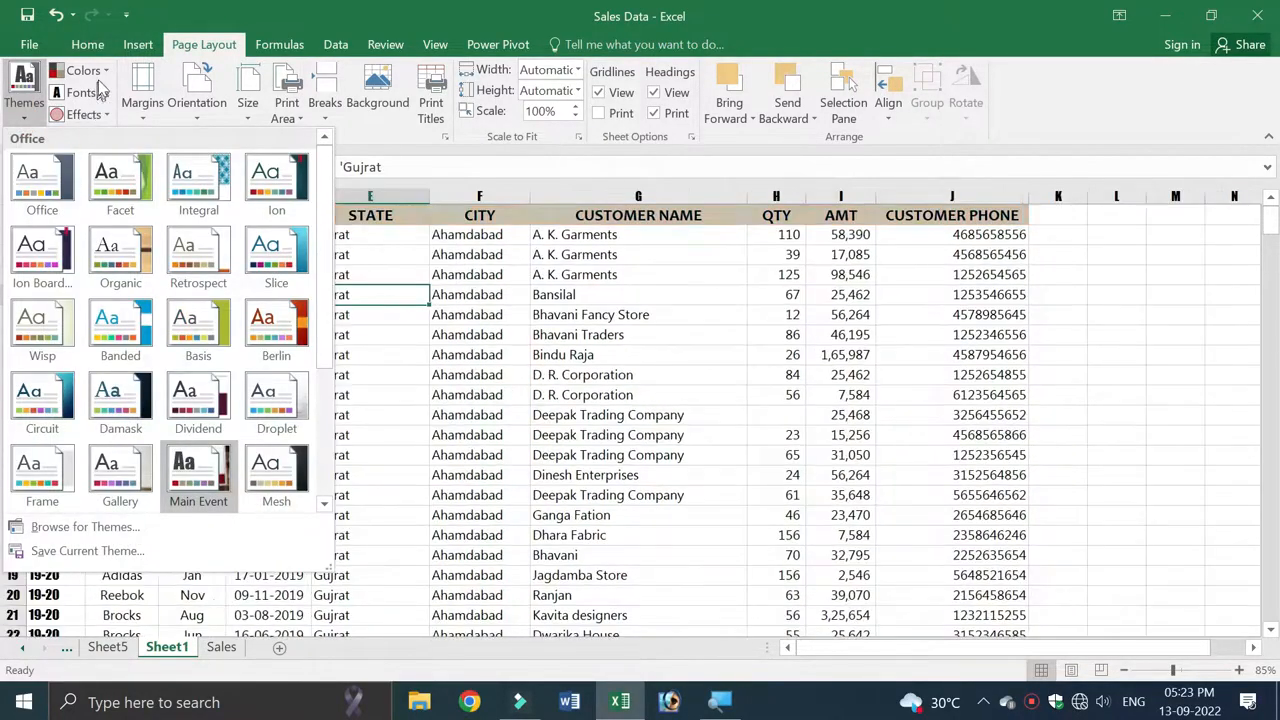
click(83, 70)
click(83, 70)
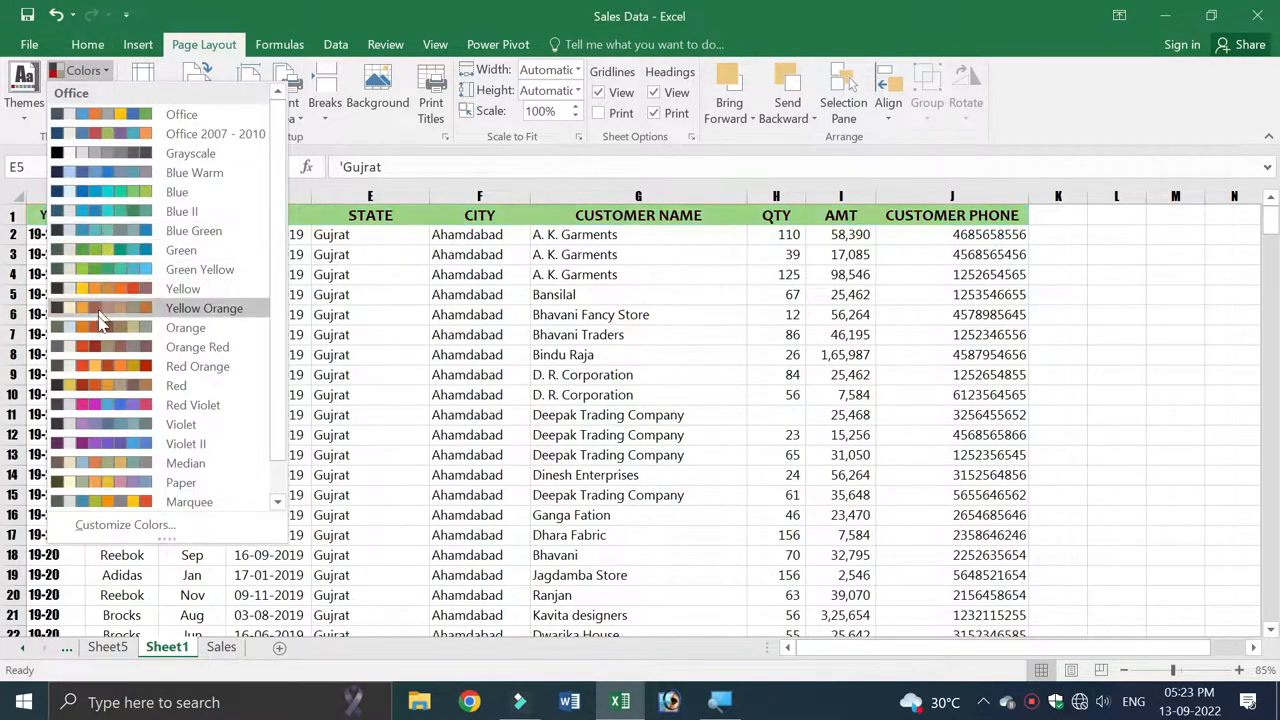
click(338, 325)
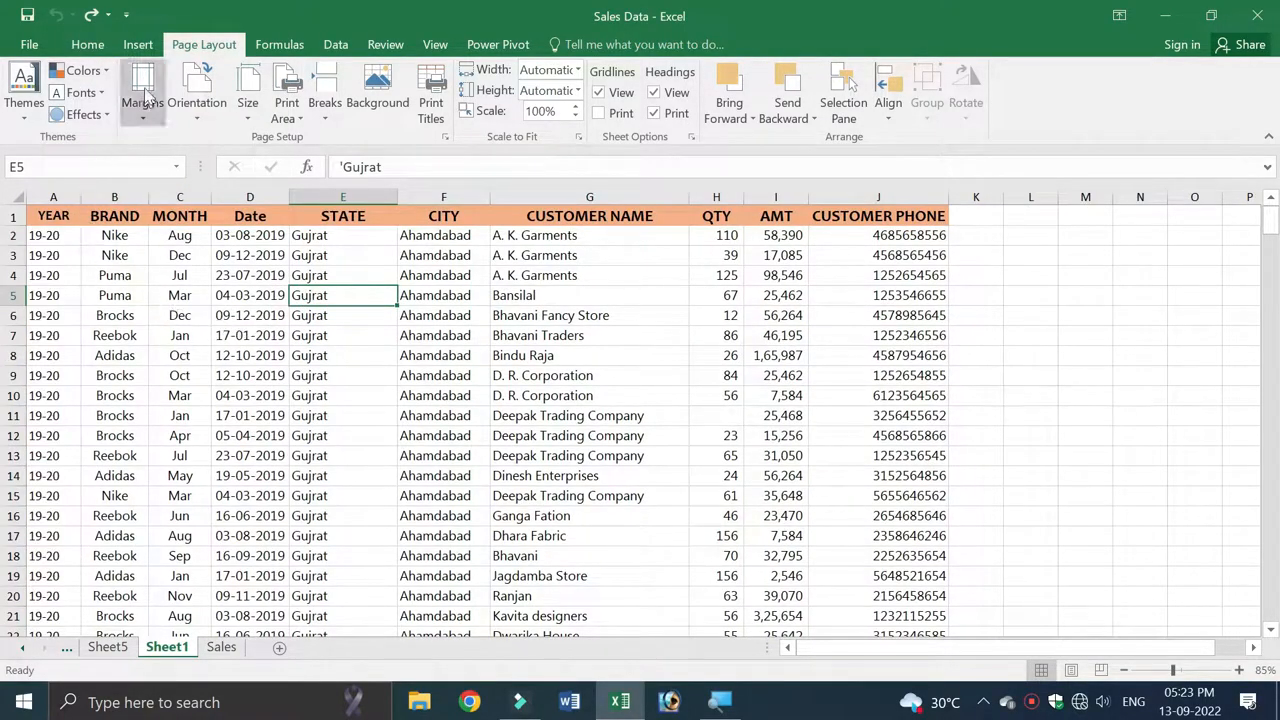
Convert the data range A1:J301 into a table with headers
click(138, 44)
click(163, 84)
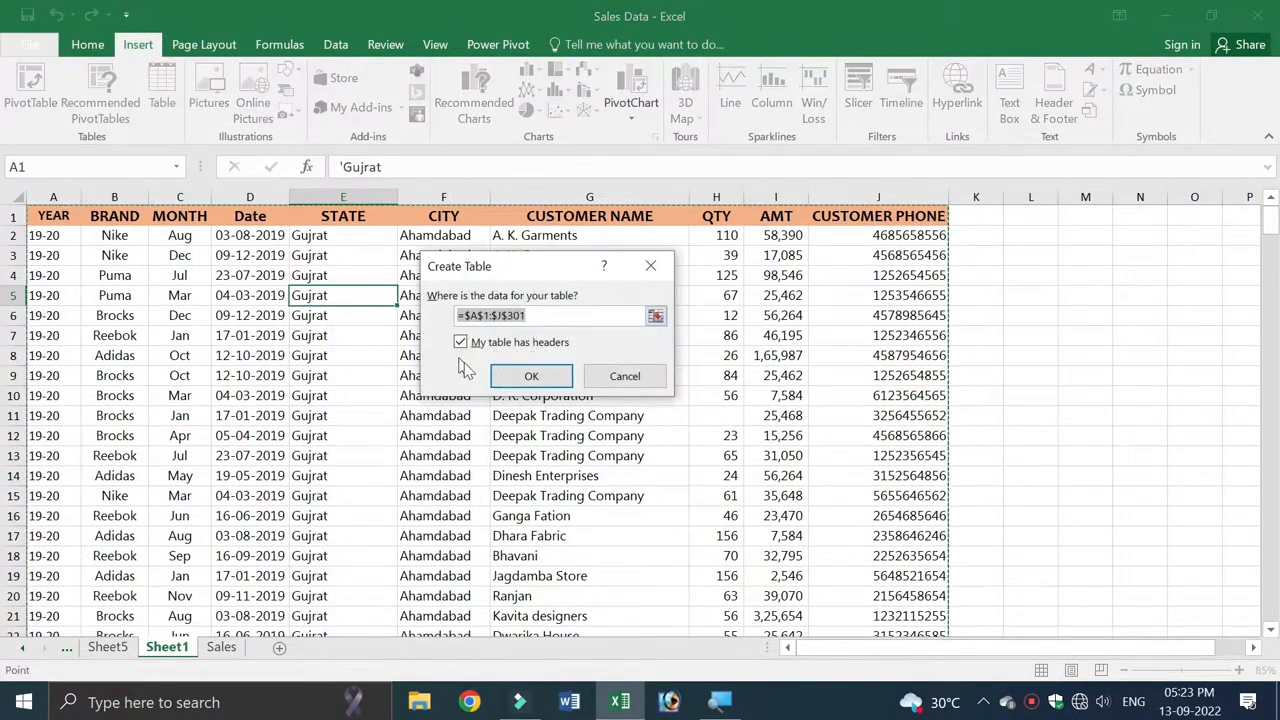
click(529, 374)
click(193, 278)
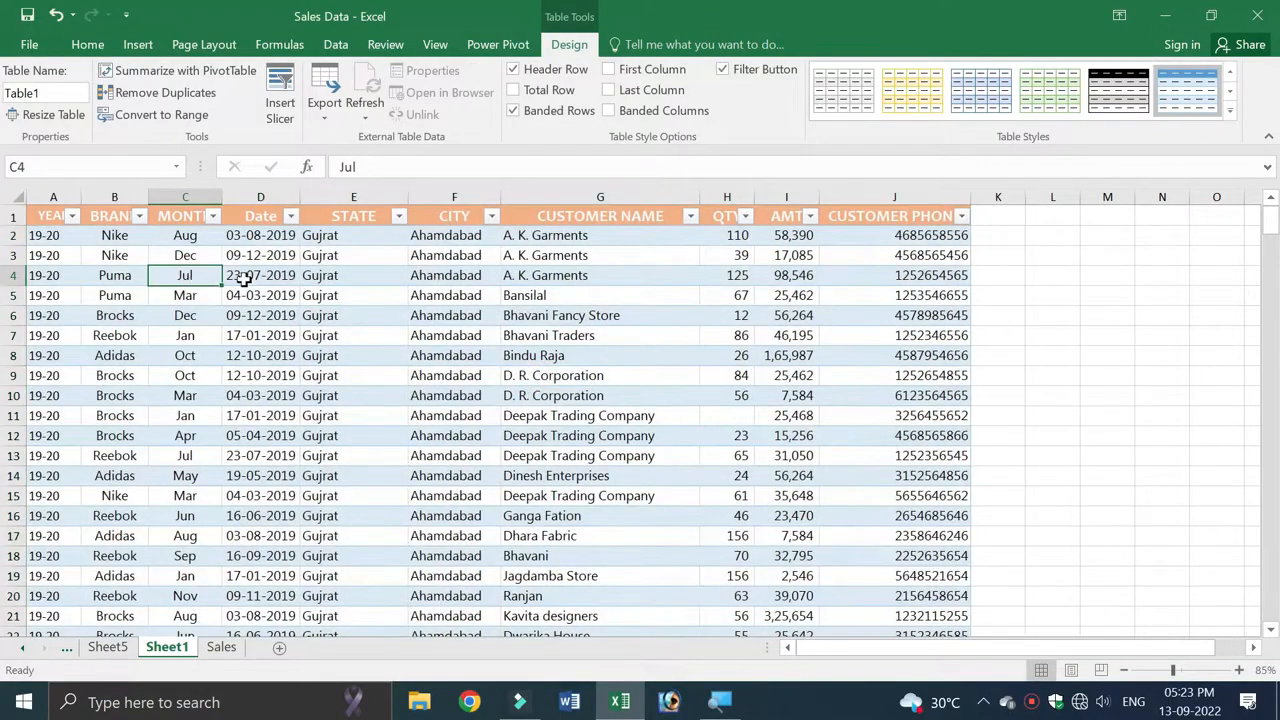
Preview the built-in document themes on the table without applying one
click(188, 46)
click(23, 100)
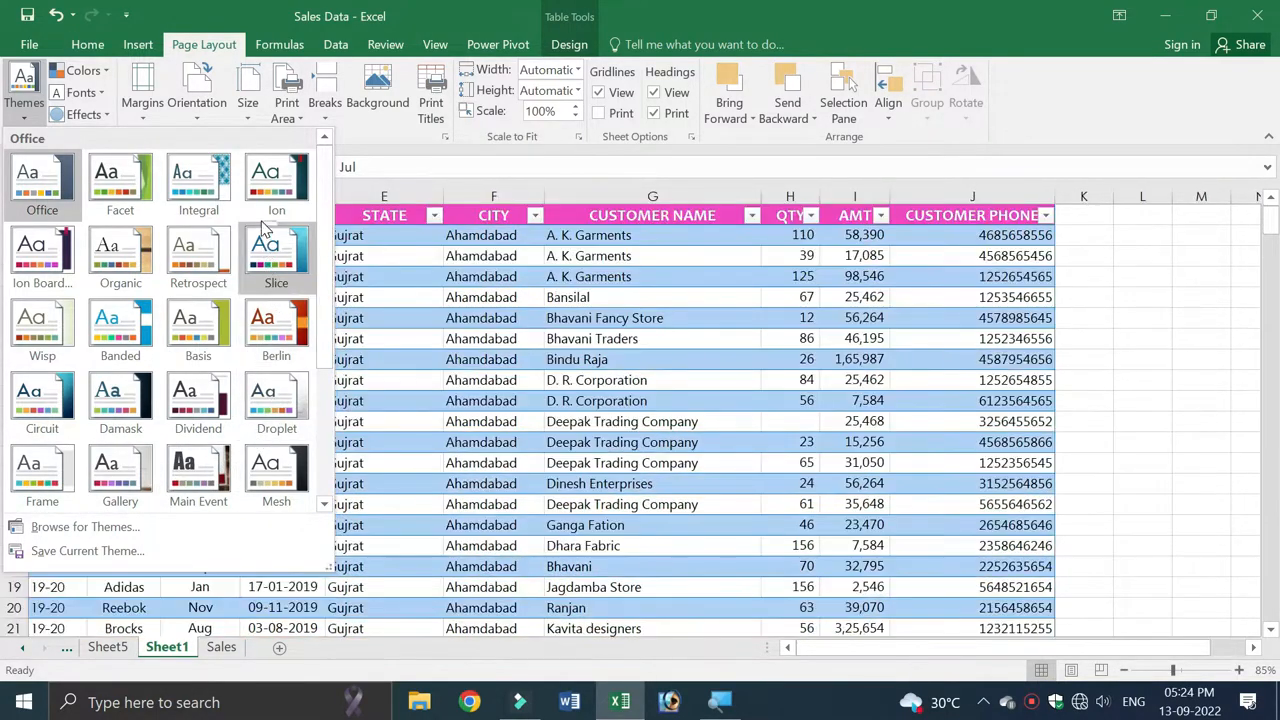
click(377, 331)
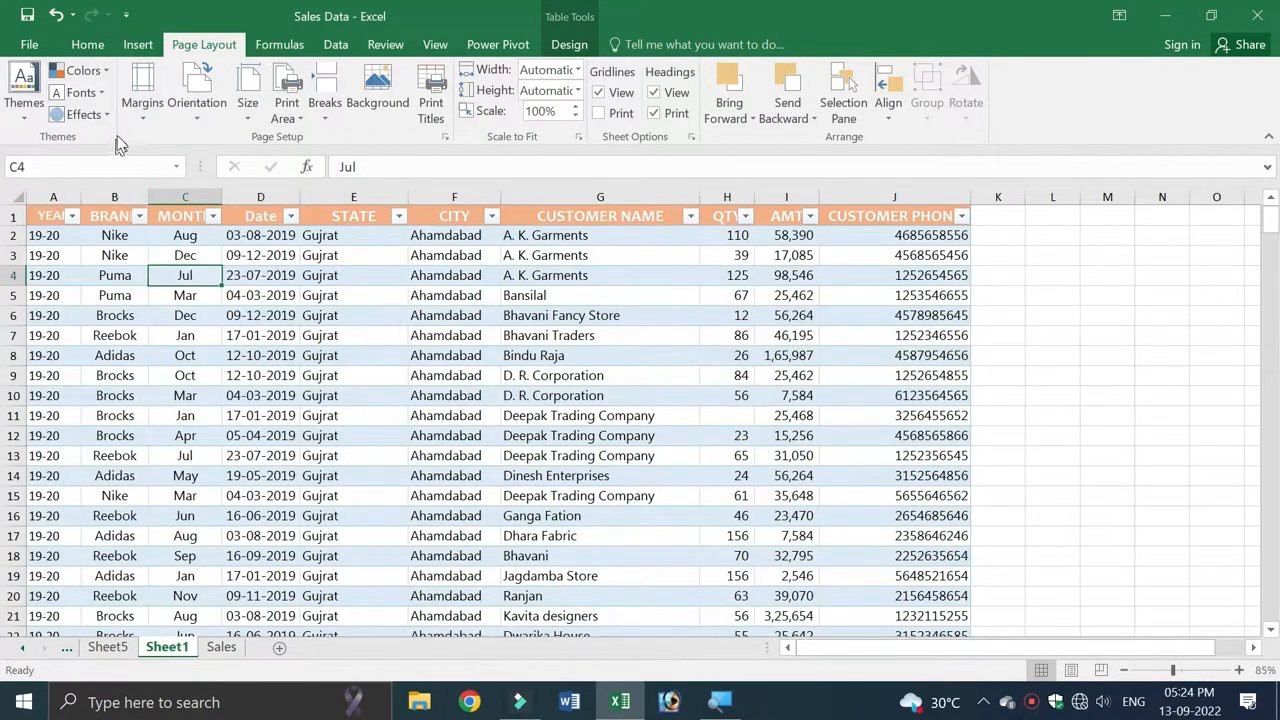
Preview the light, medium and dark table styles on the table without applying one
click(87, 44)
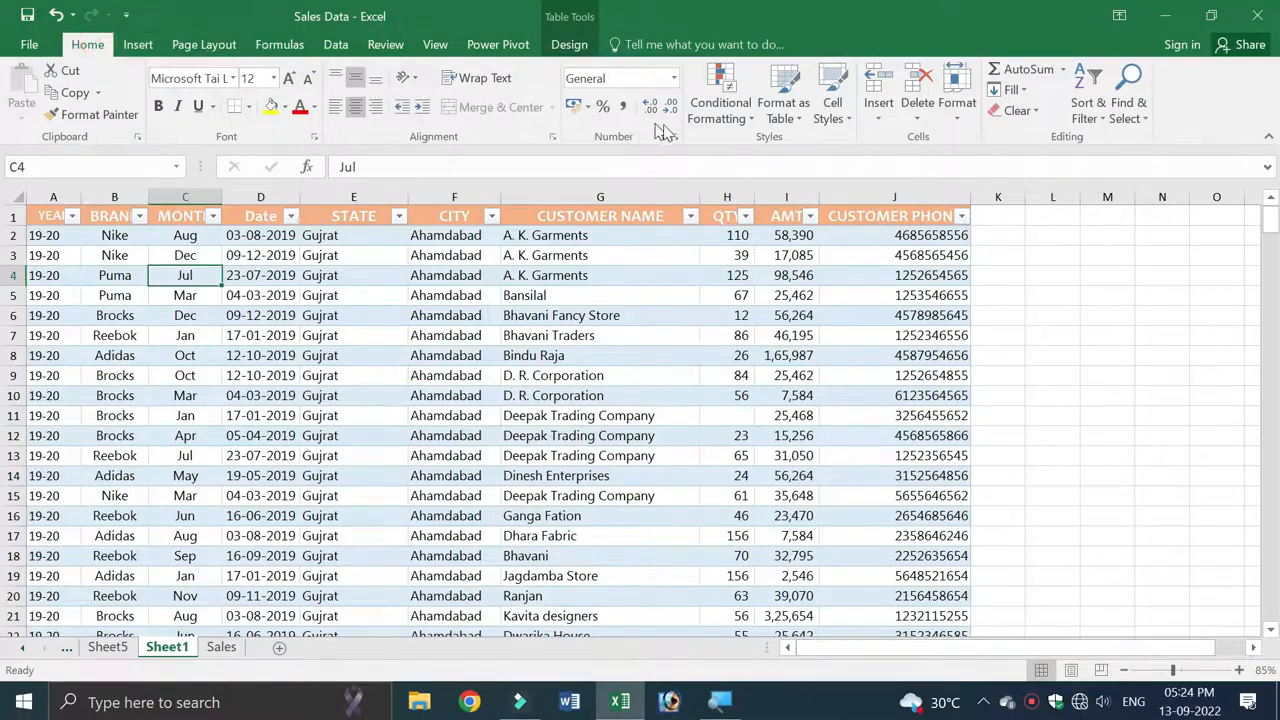
click(790, 110)
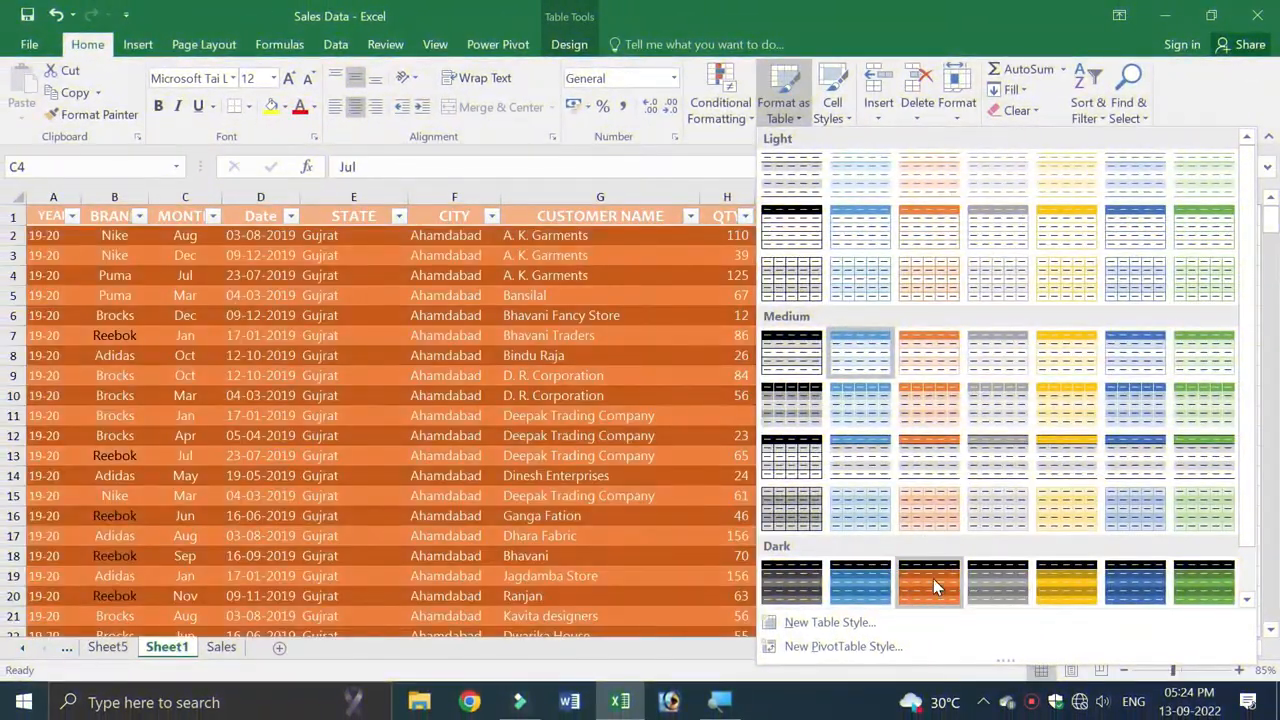
click(287, 356)
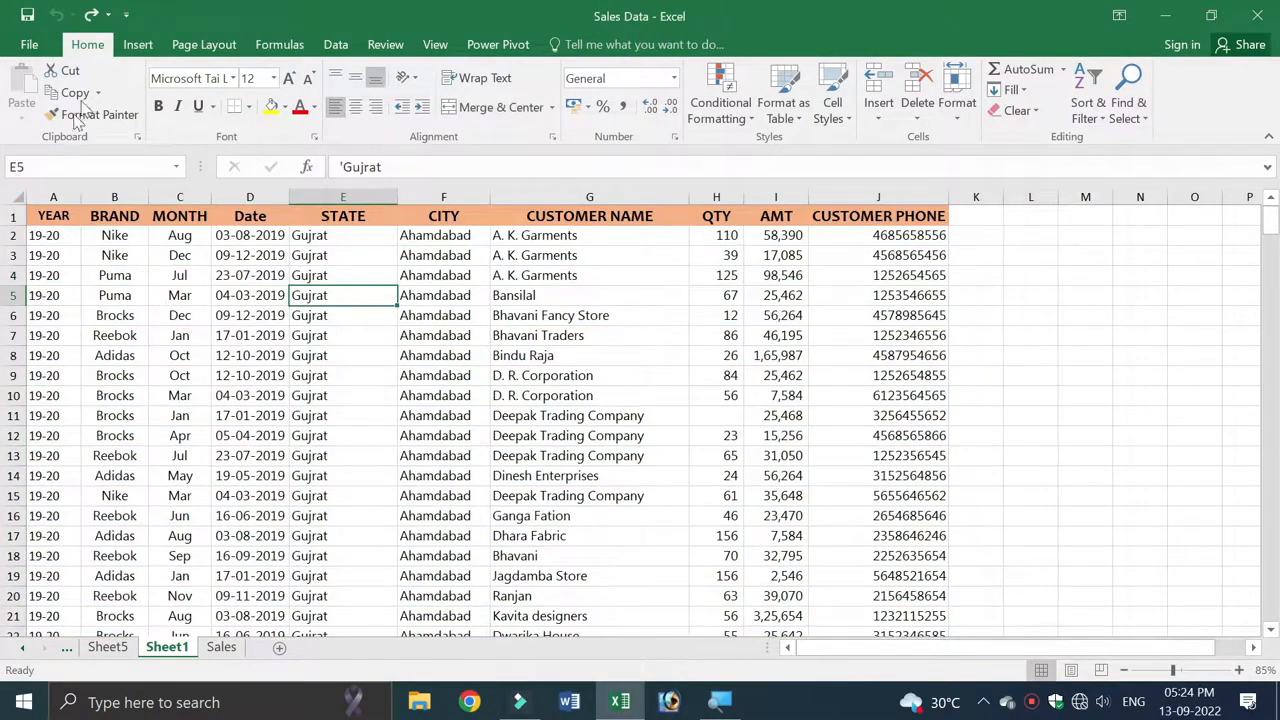
Examine which columns of Sheet1 fit on the first page in the print preview
click(204, 44)
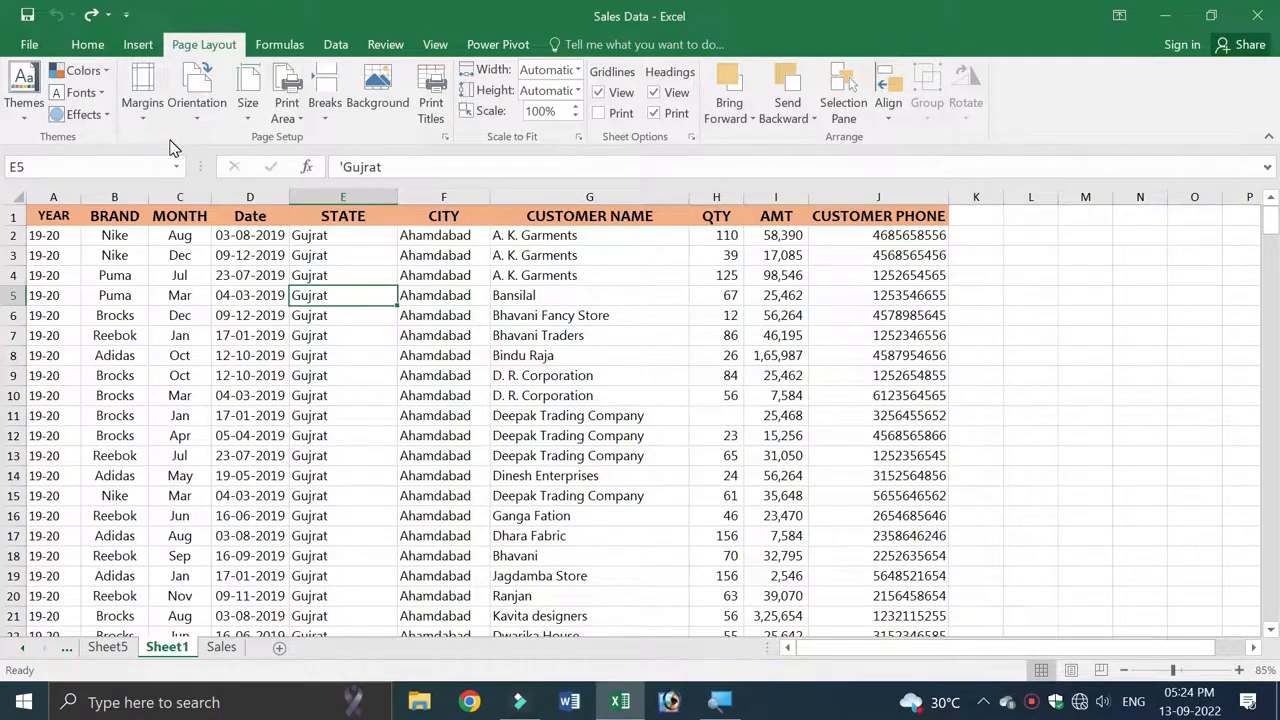
click(510, 337)
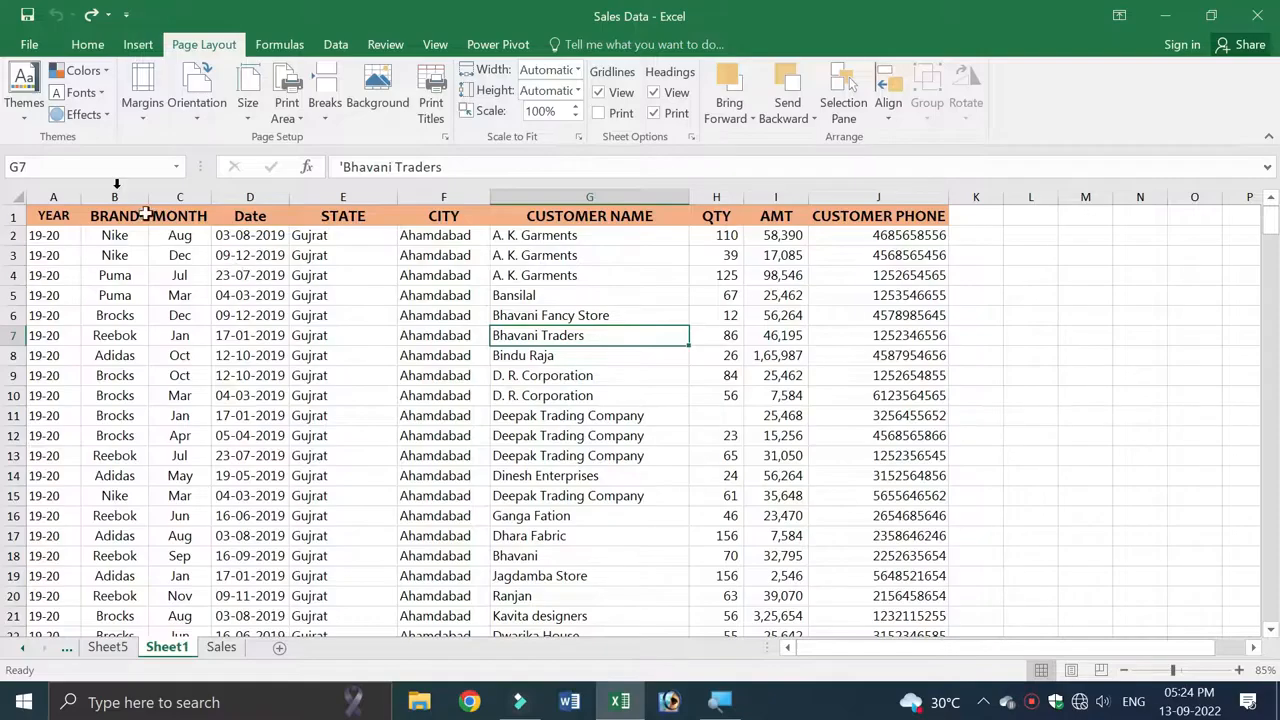
click(29, 44)
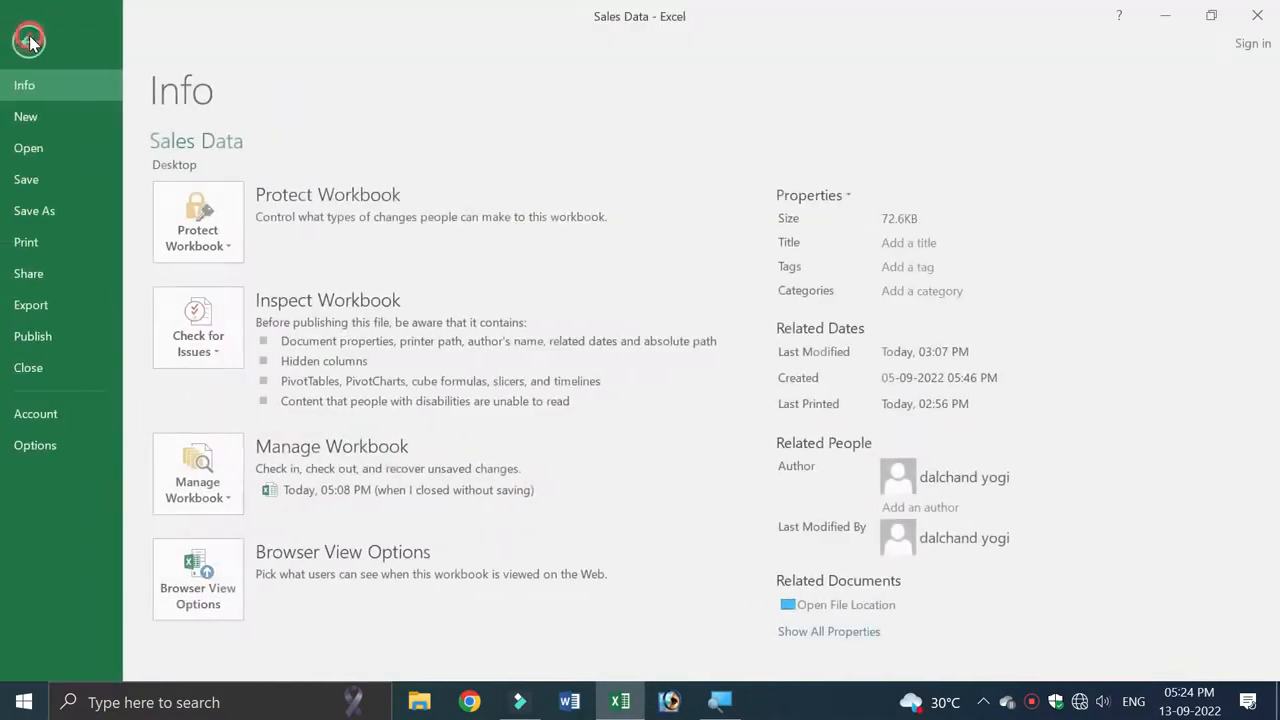
click(40, 244)
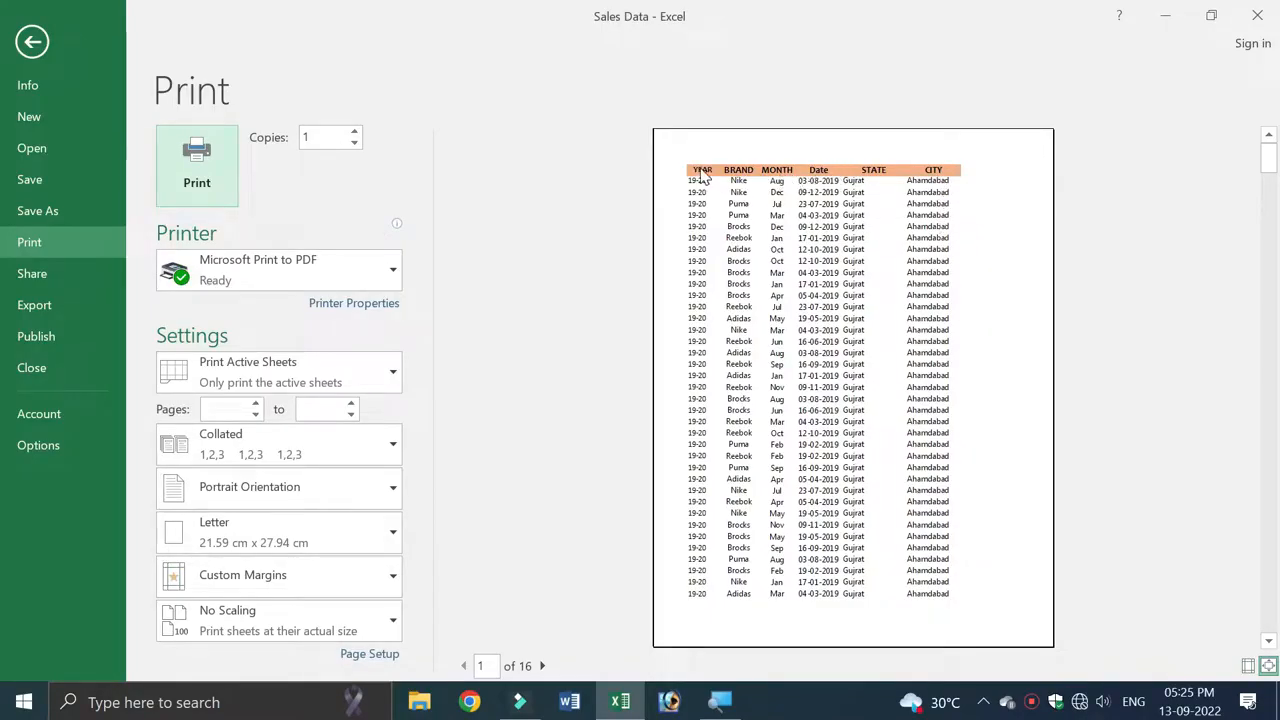
key(Escape)
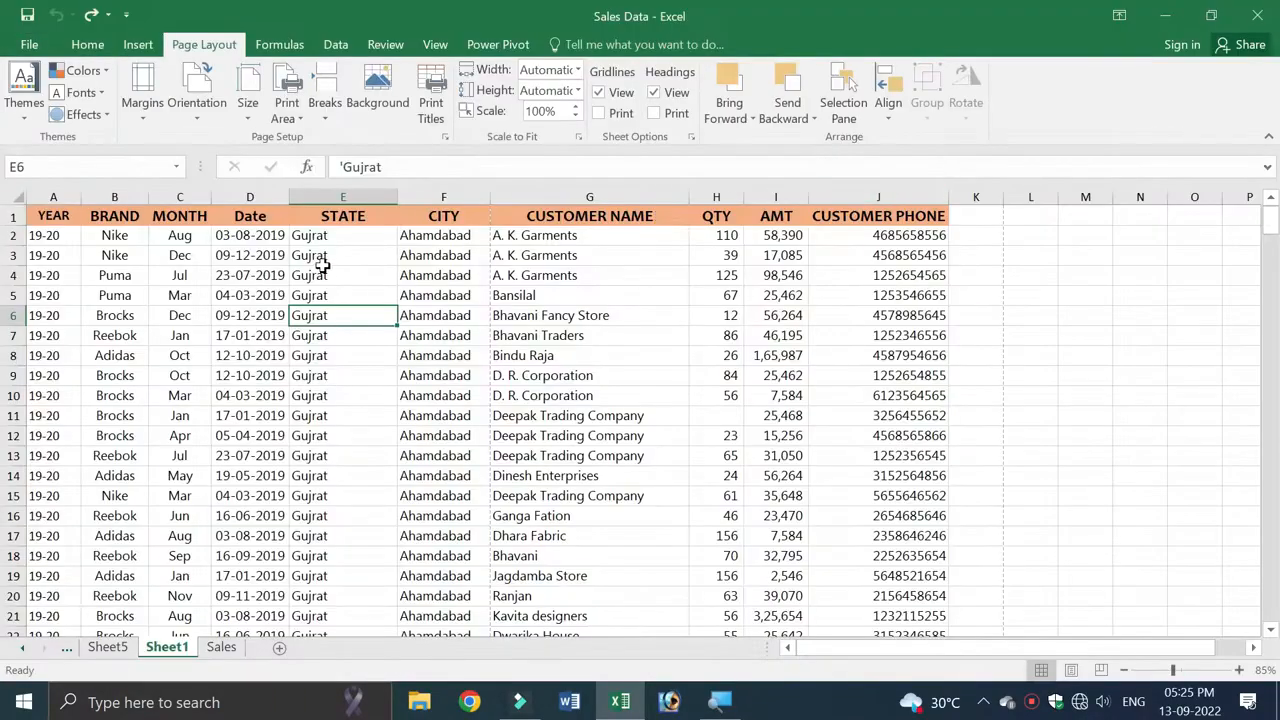
Compare the CITY column with the CUSTOMER NAME to CUSTOMER PHONE columns beyond the page break, and check the print preview again
click(455, 197)
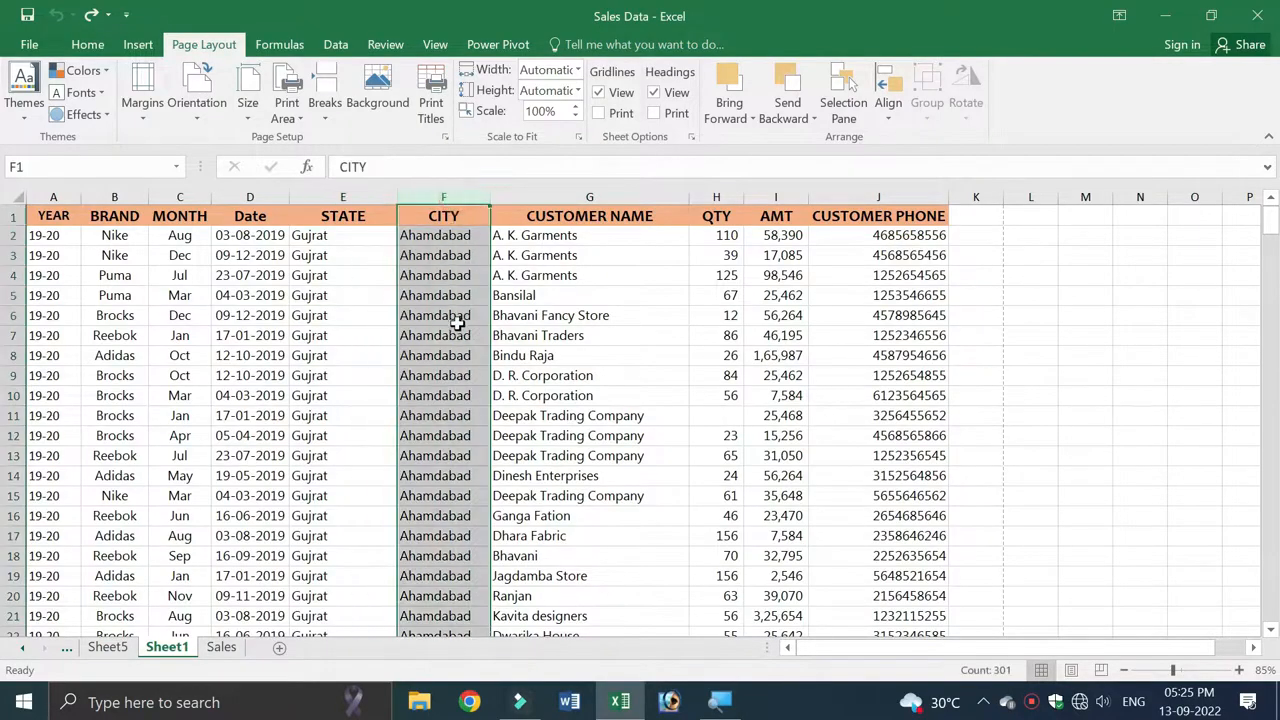
drag(586, 198, 826, 209)
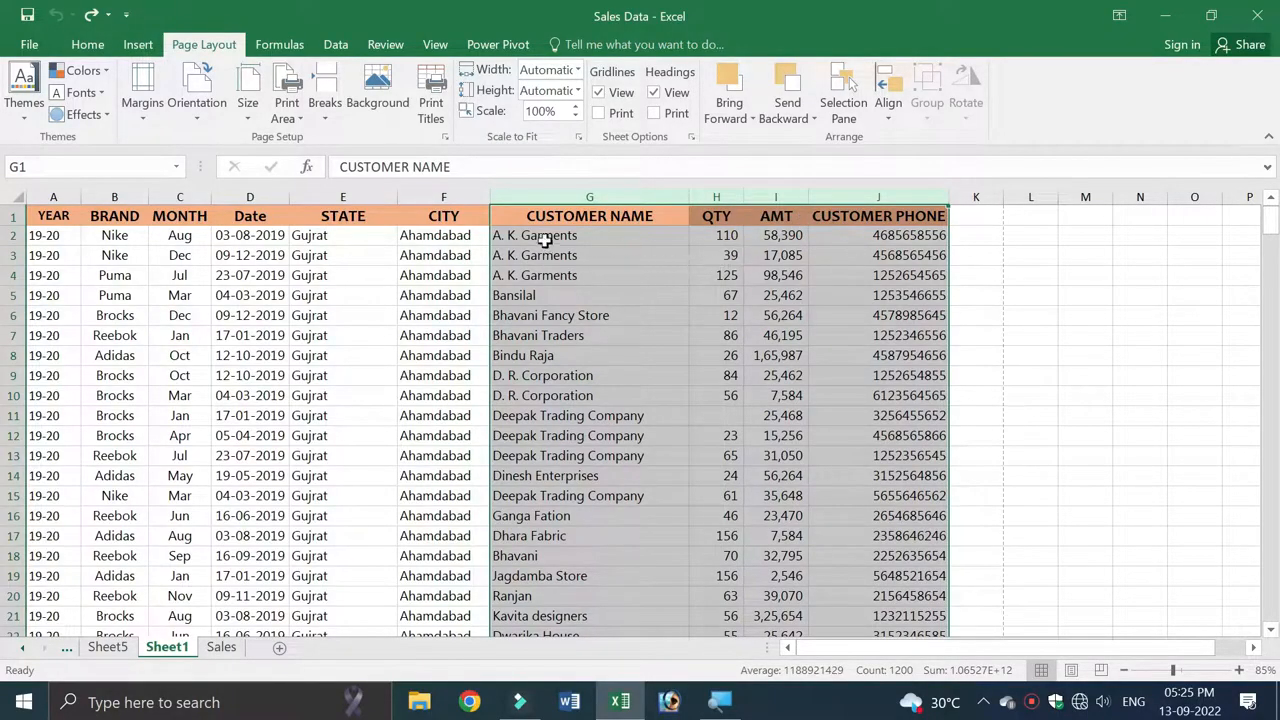
click(457, 196)
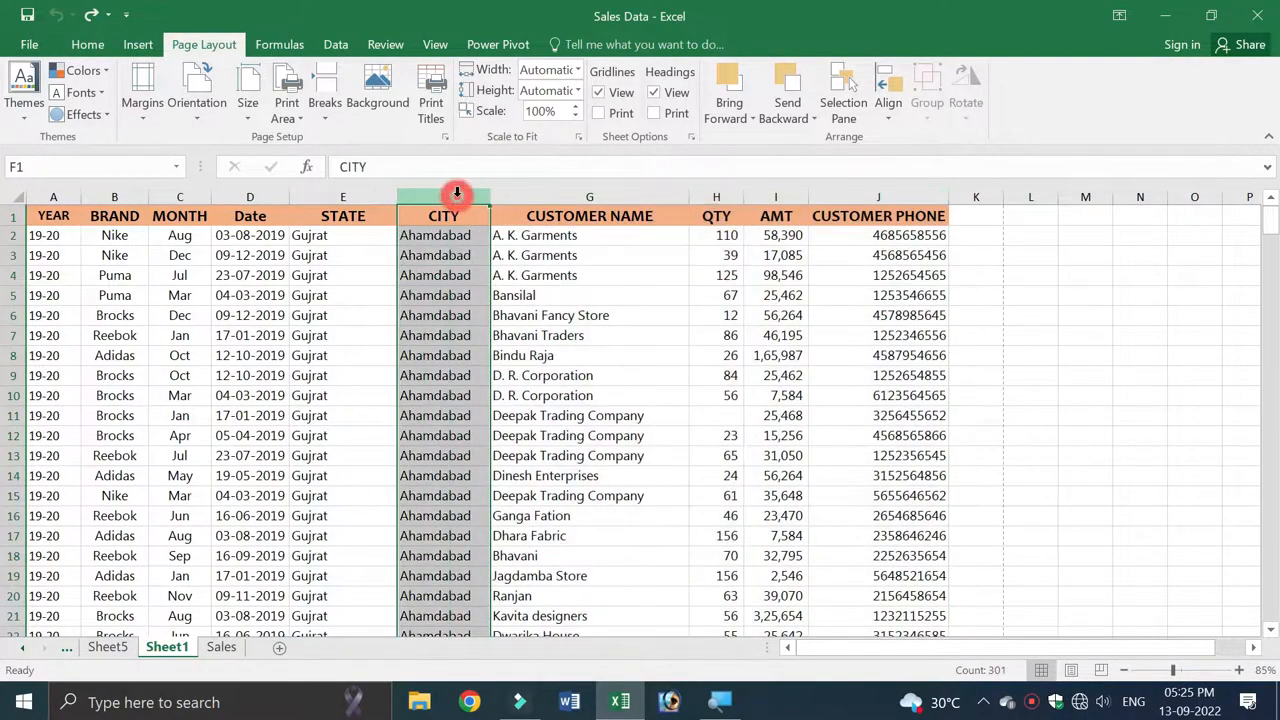
click(250, 276)
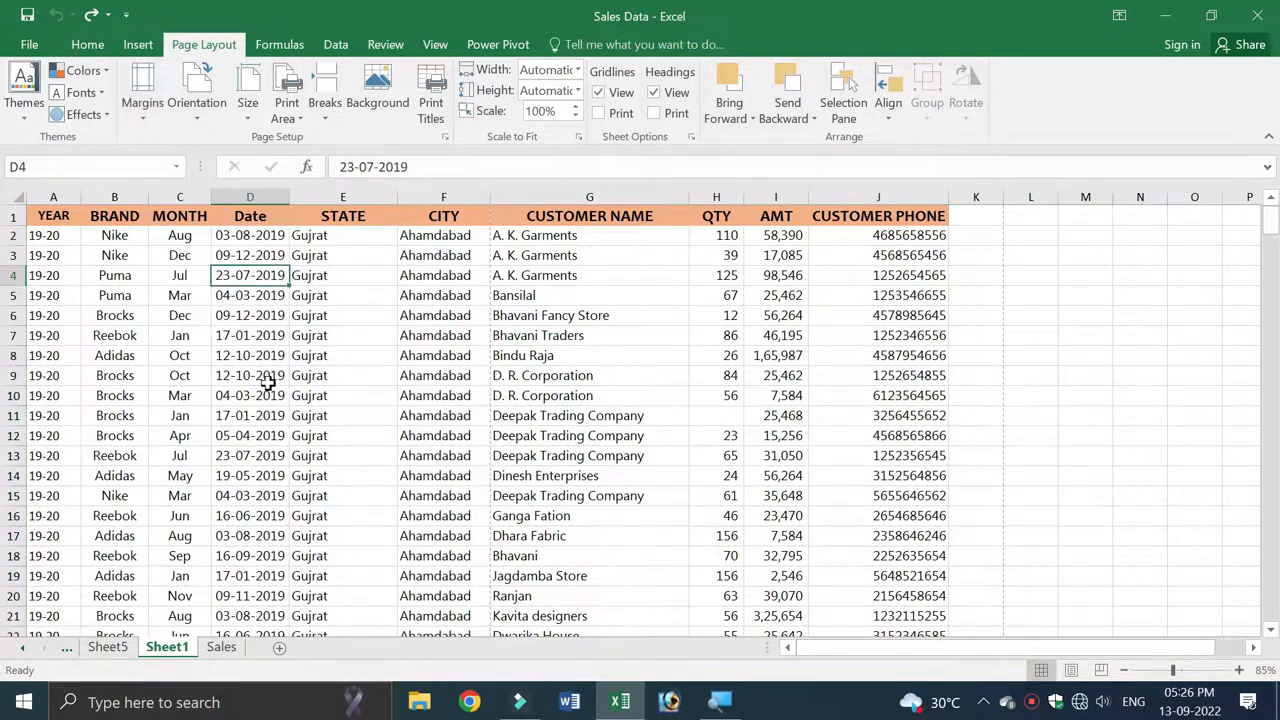
key(ctrl+p)
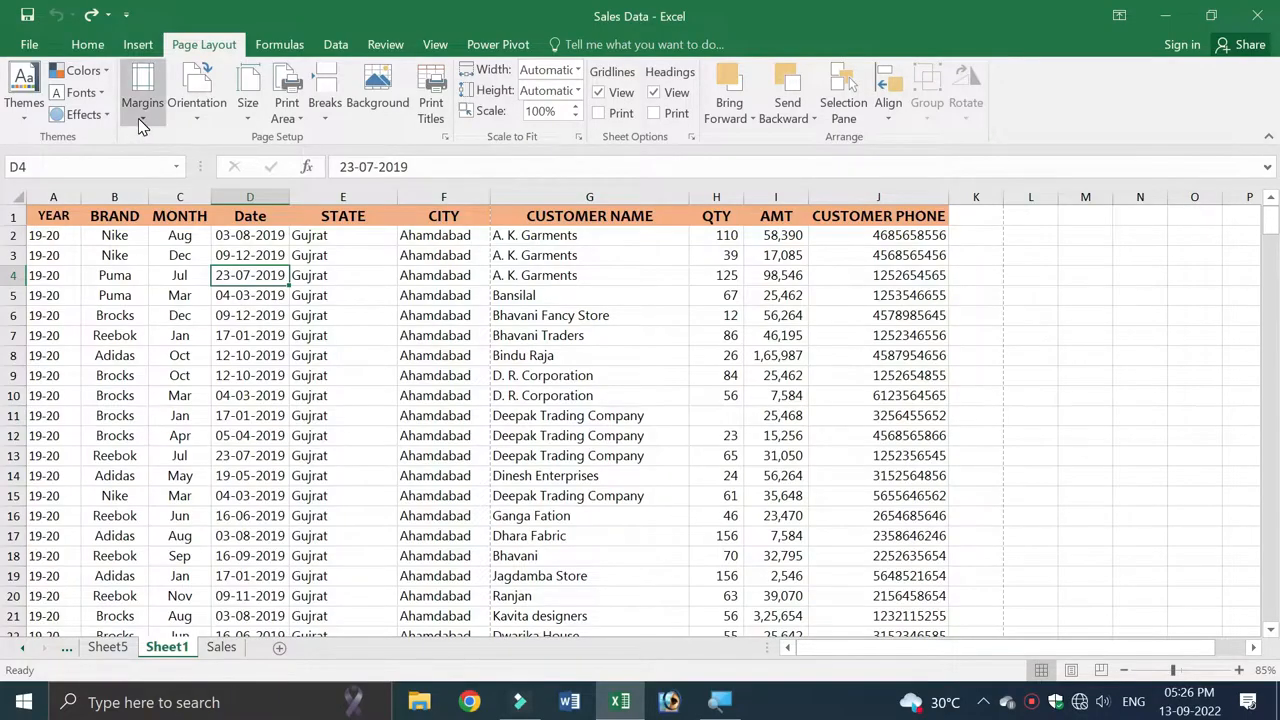
Set custom page margins of 0 for top, bottom, left and right, and show the print preview
click(138, 118)
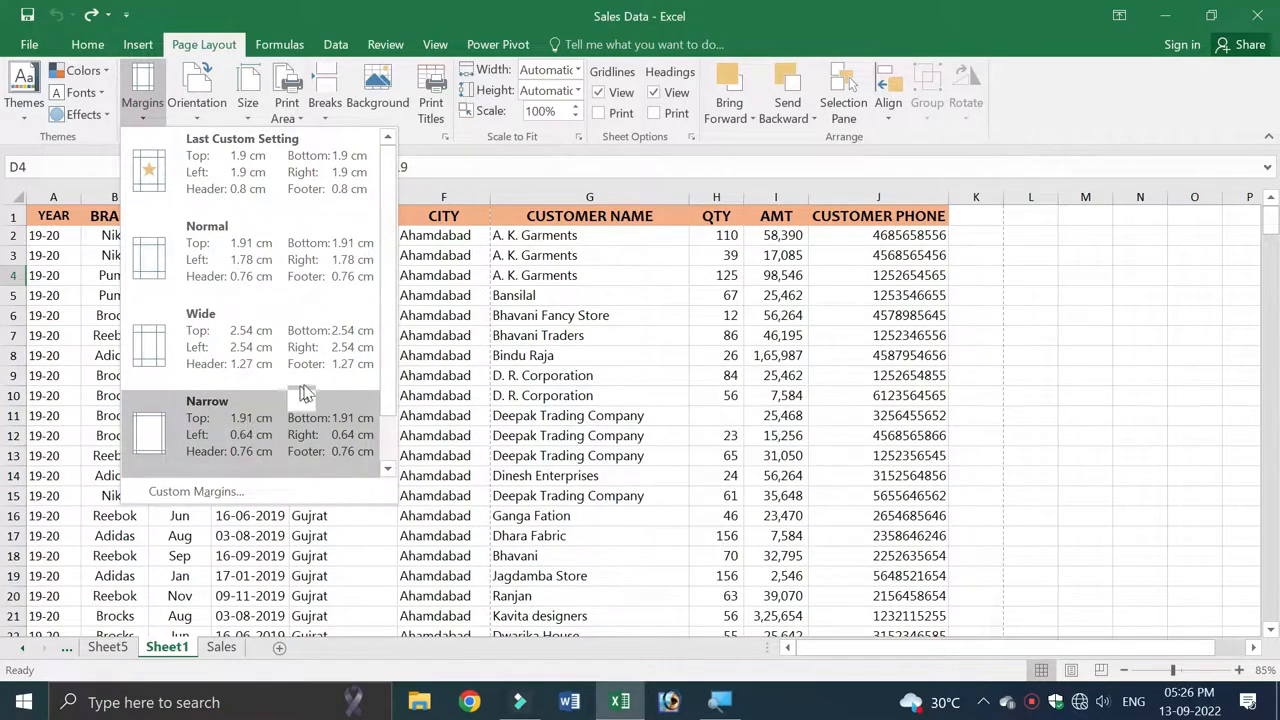
drag(382, 265, 390, 370)
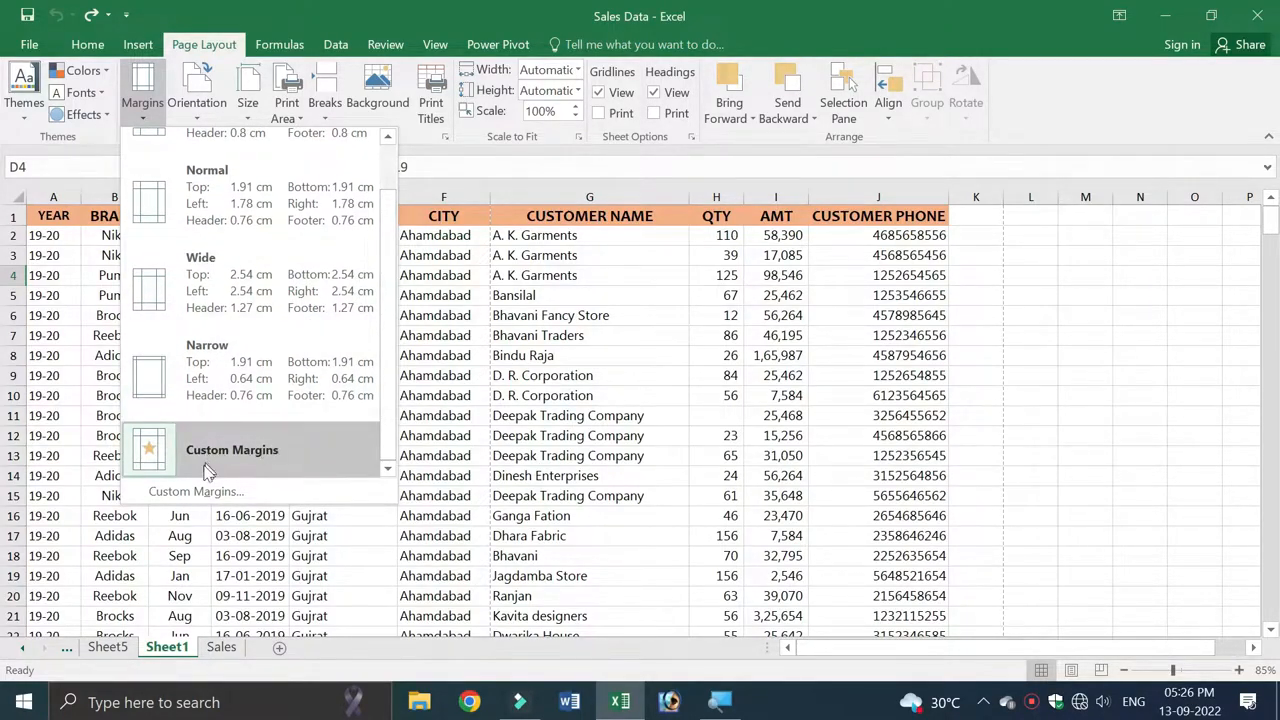
click(252, 496)
drag(551, 100, 423, 118)
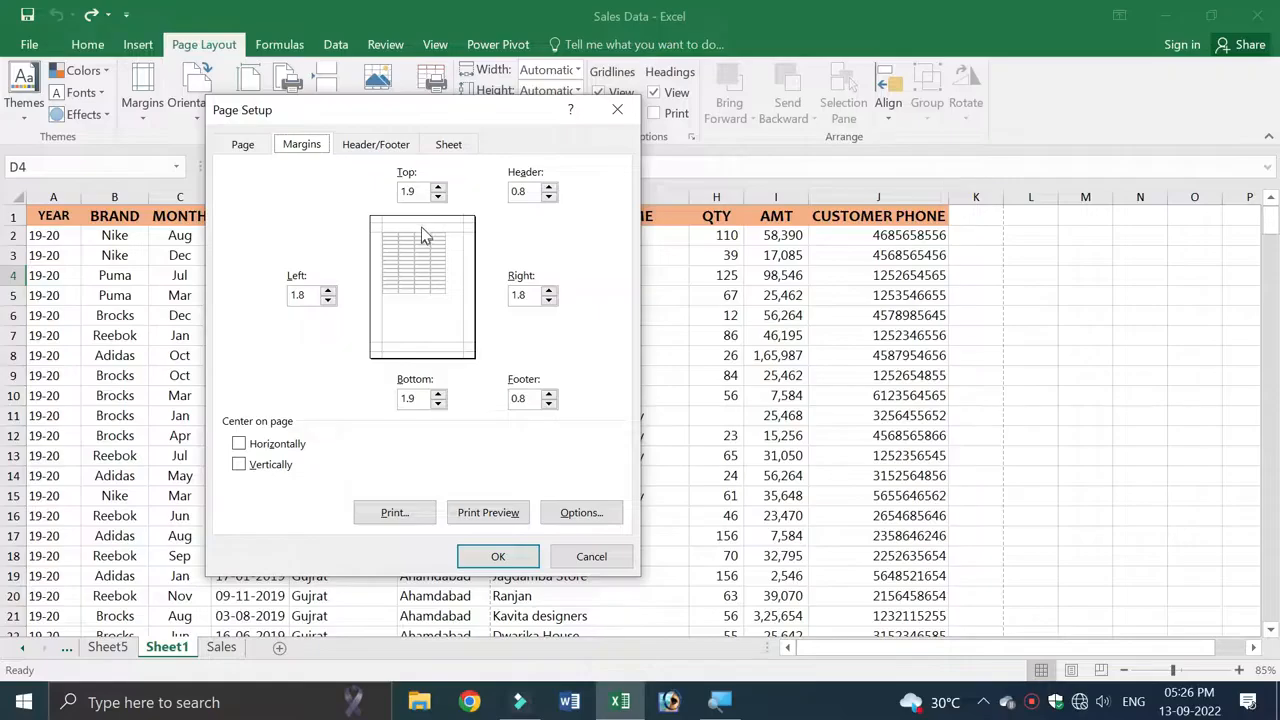
double_click(416, 191)
key(Tab)
text(0)
key(Tab)
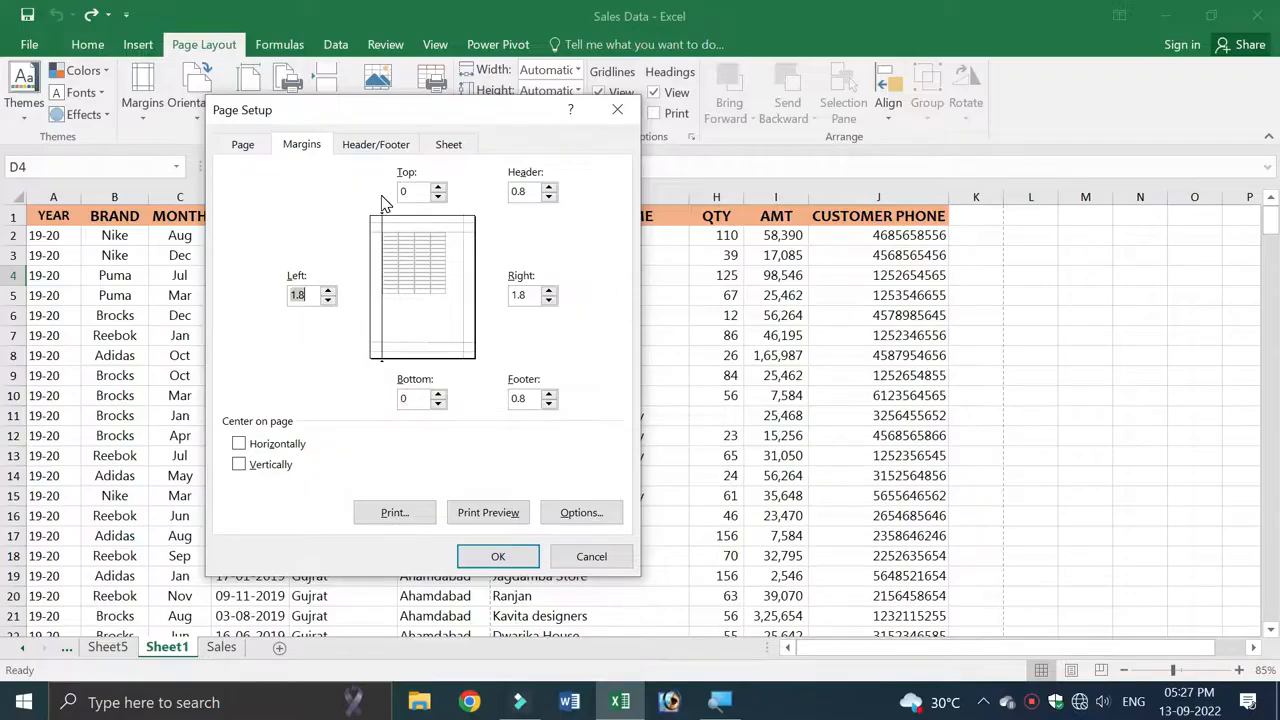
key(Tab)
text(0)
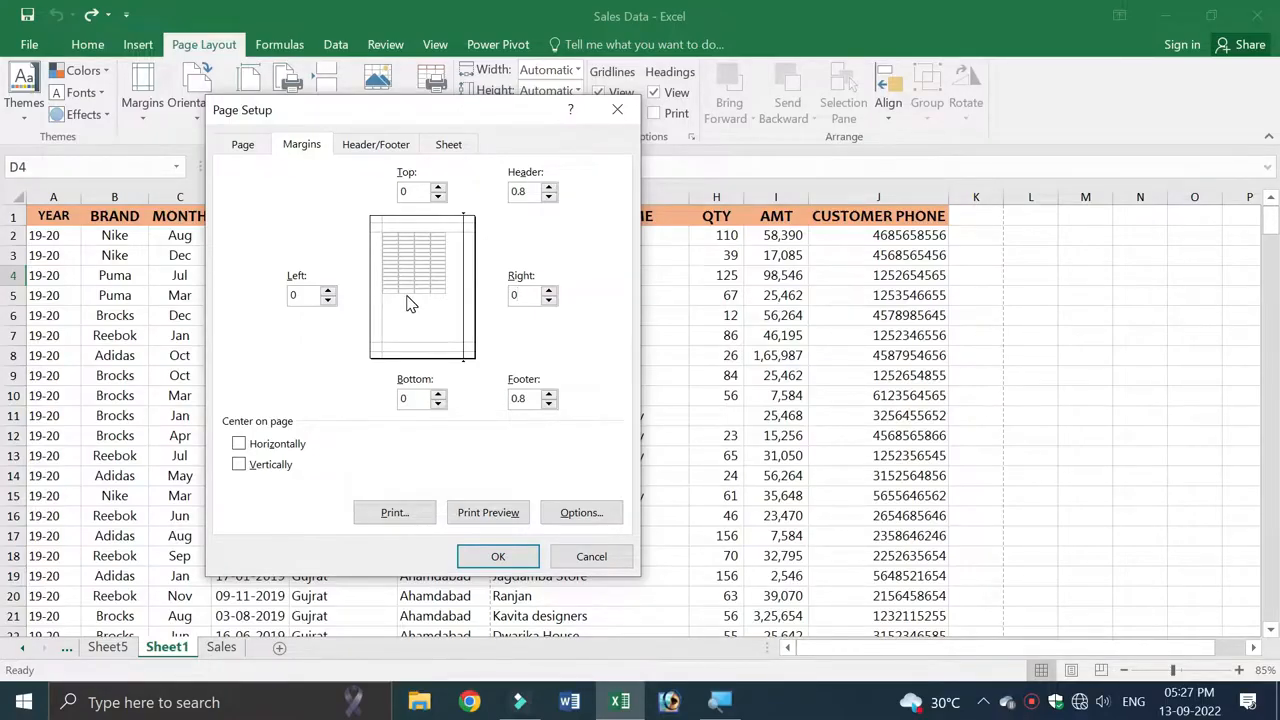
click(487, 522)
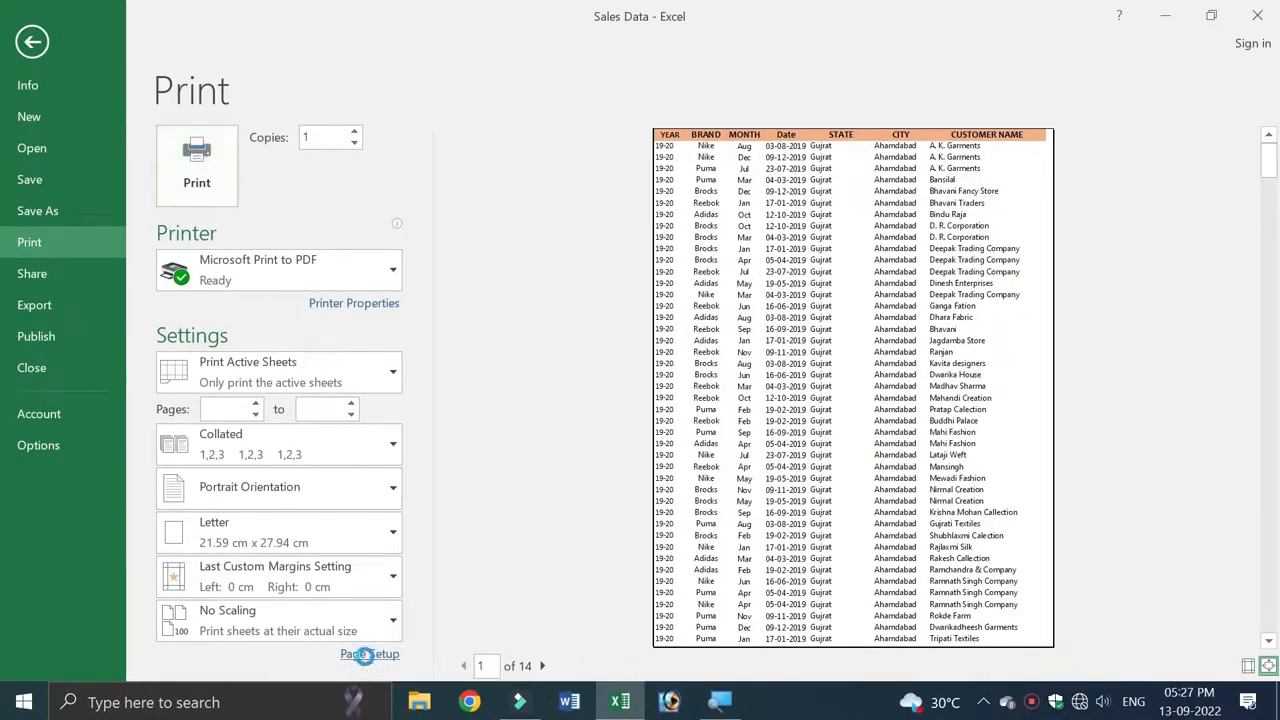
Set the top, bottom, left and right page margins to 1.9 cm from the print preview, then return to the sheet
click(363, 655)
mouse_move(391, 122)
mouse_down()
mouse_move(411, 105)
mouse_move(380, 110)
mouse_up()
click(294, 134)
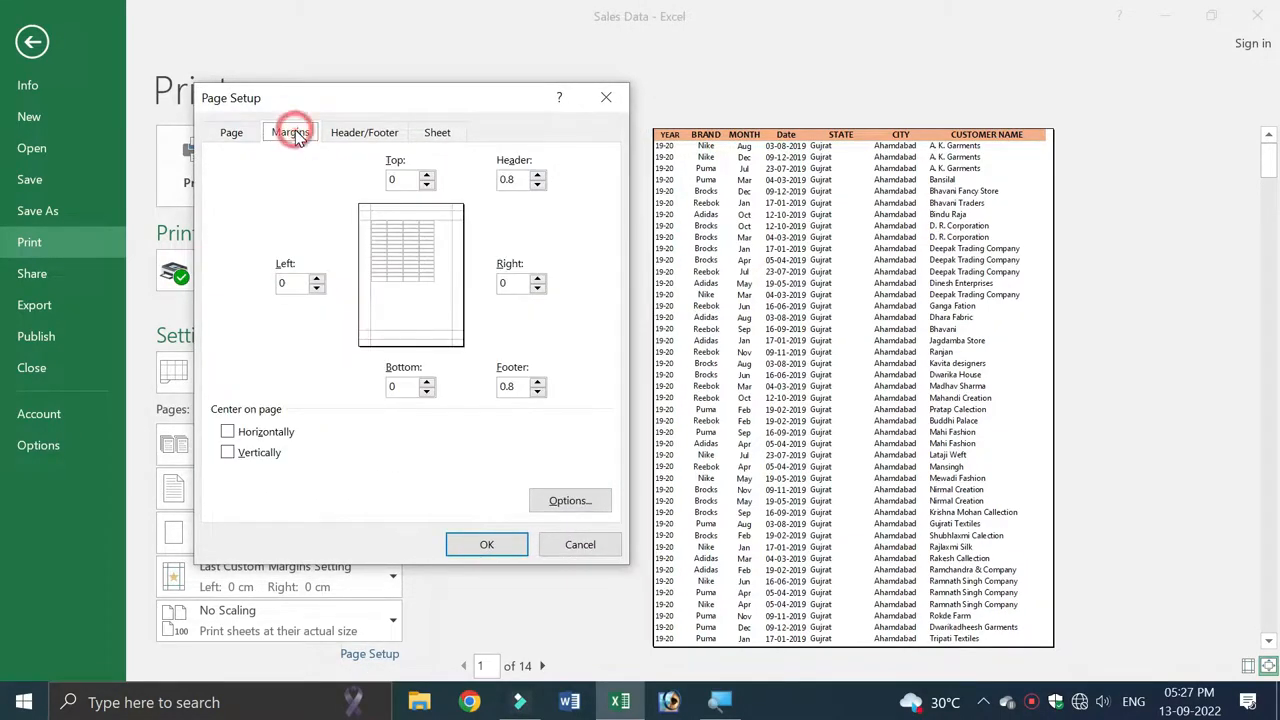
click(396, 178)
drag(398, 178, 381, 187)
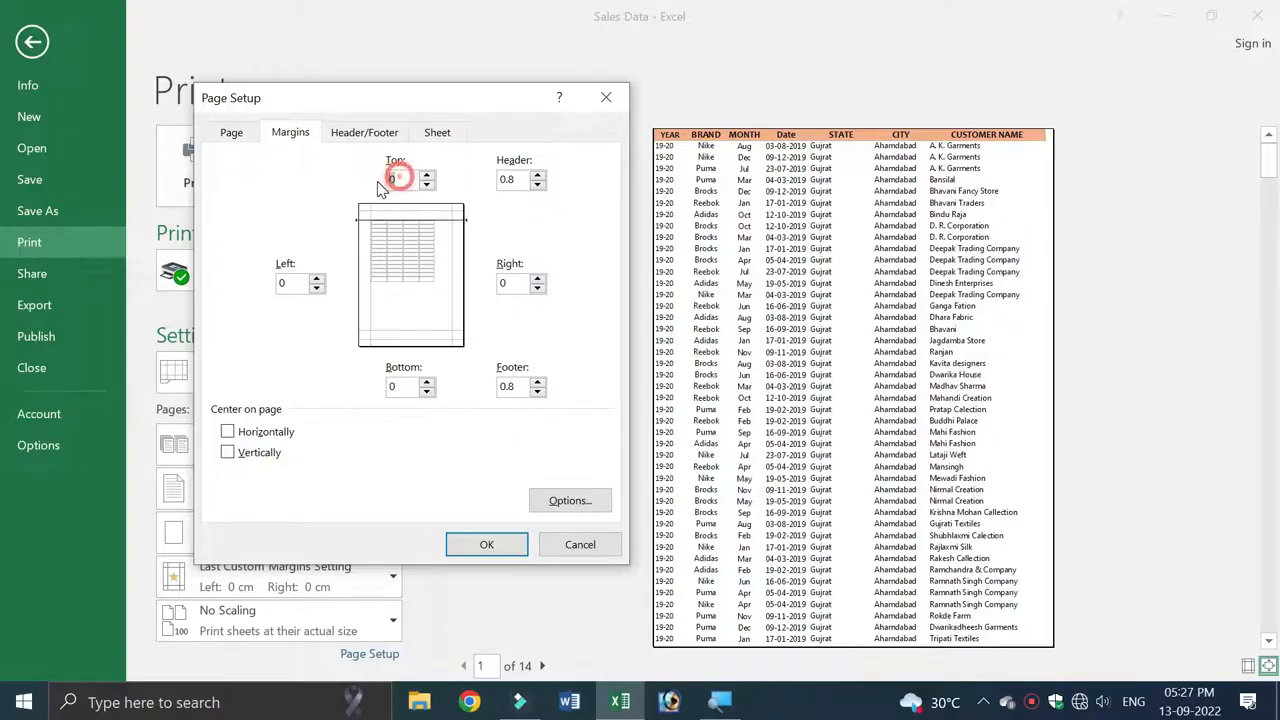
text(1.9)
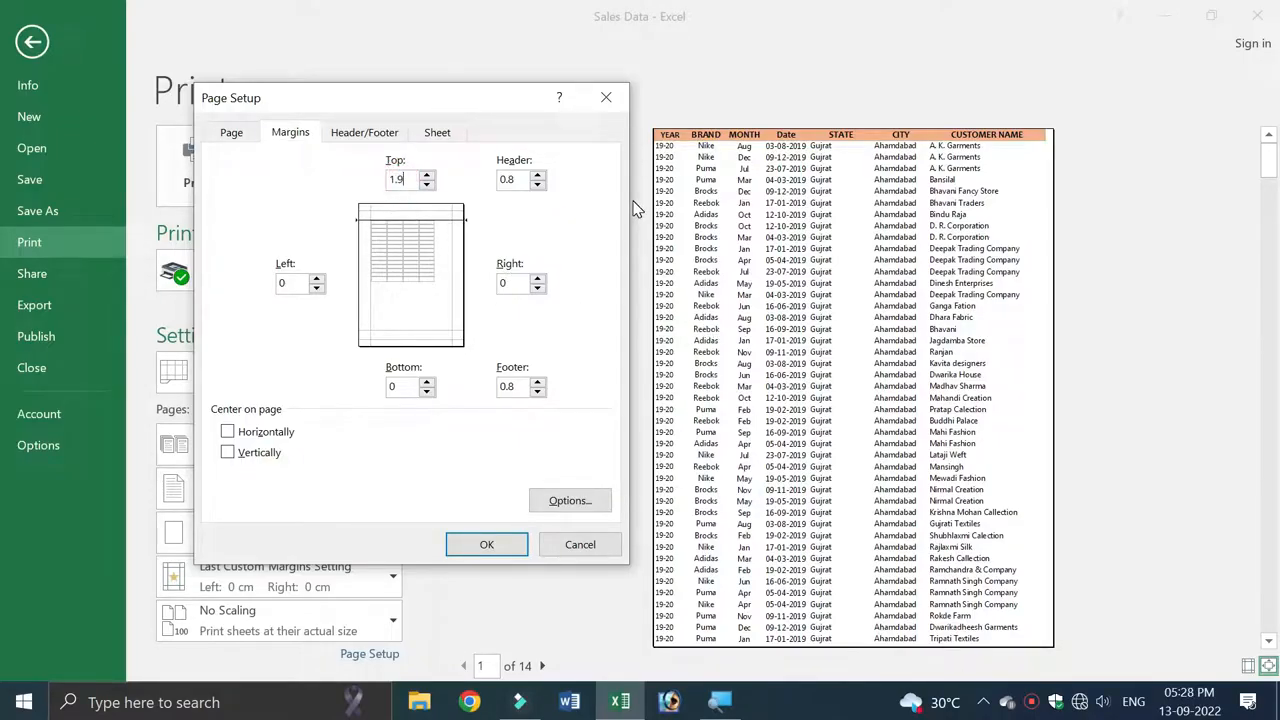
key(Tab)
key(Tab)
key(Tab)
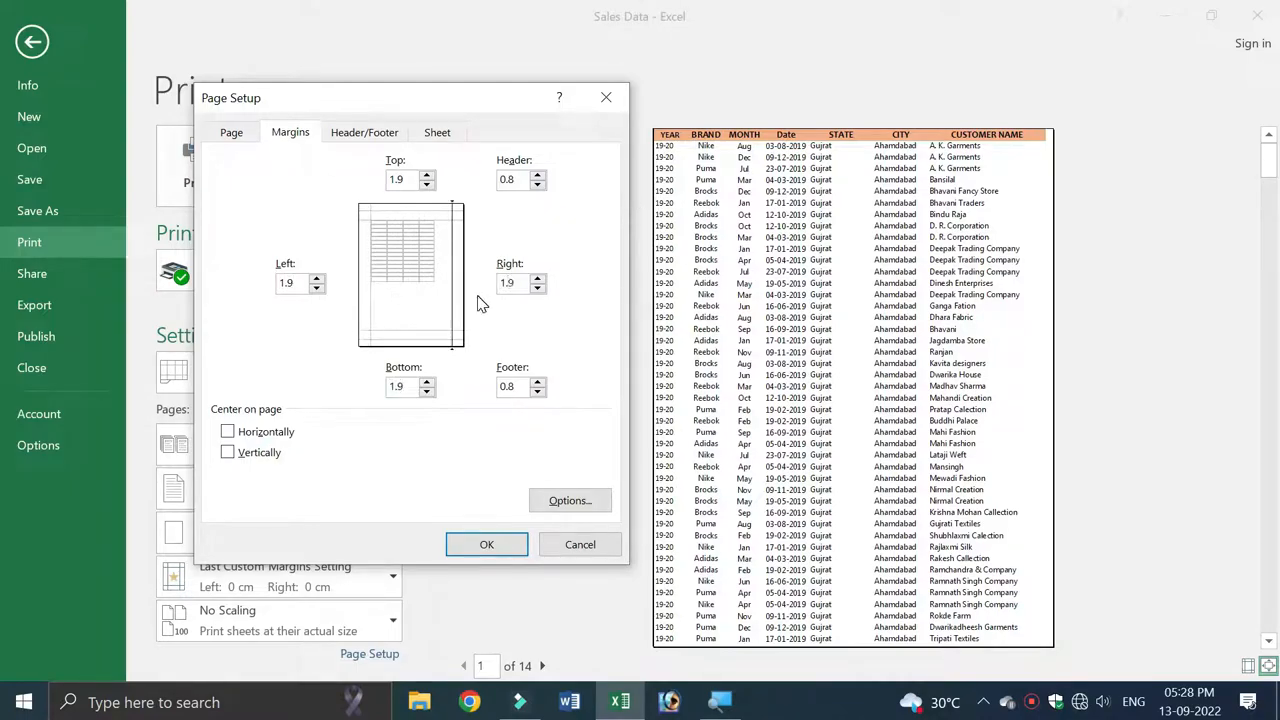
click(486, 545)
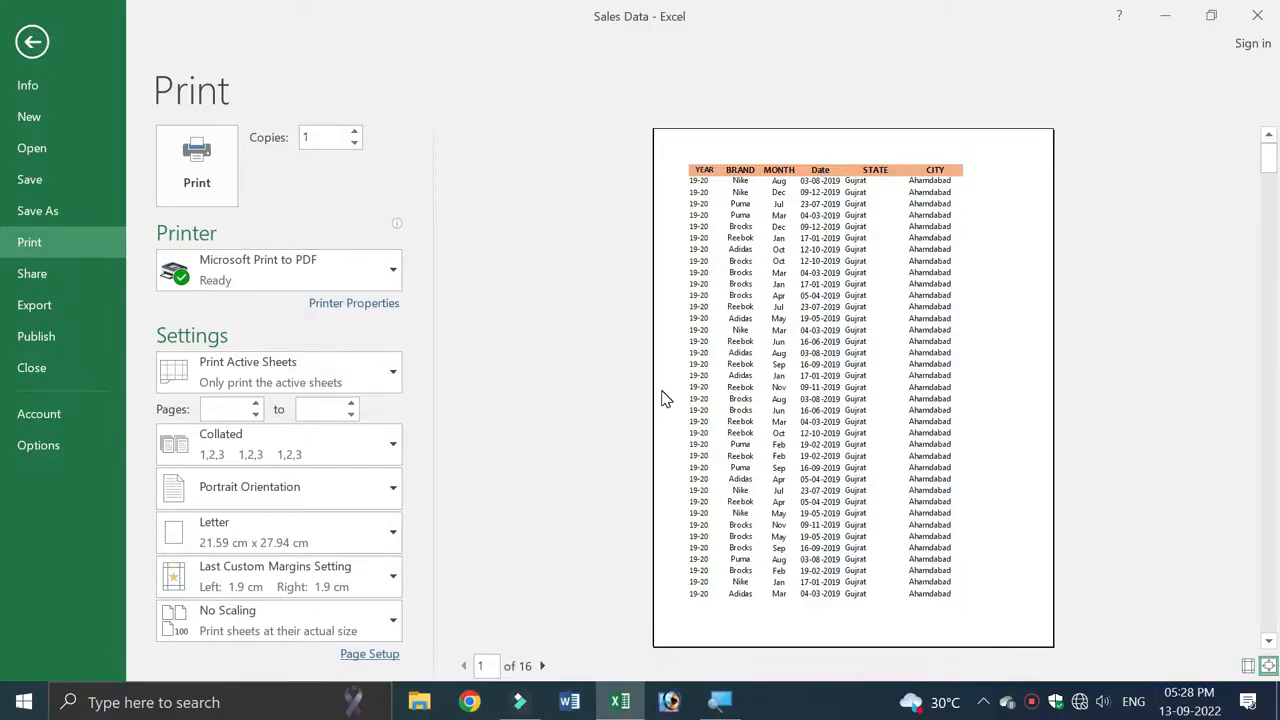
key(Escape)
Narrow the CUSTOMER NAME column to about the width of the CITY column
click(252, 292)
click(252, 252)
click(252, 240)
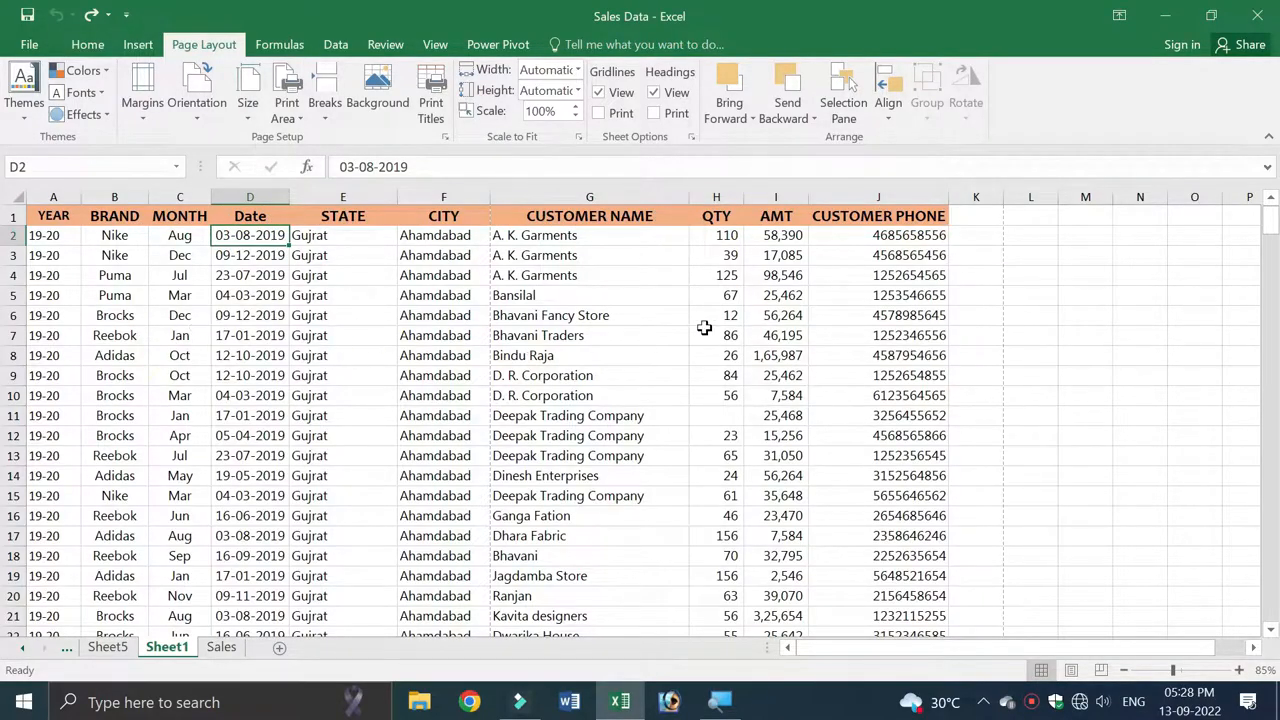
drag(688, 199, 581, 212)
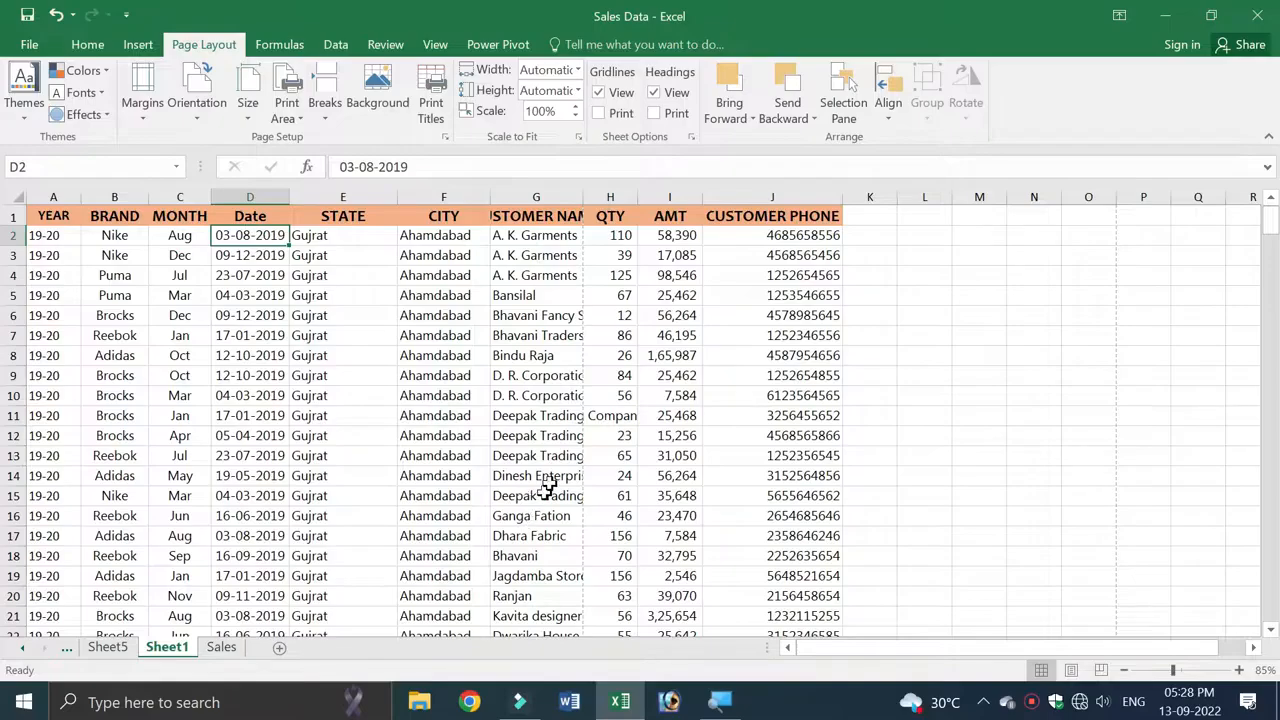
Slightly widen the CUSTOMER NAME column, narrow the CUSTOMER PHONE and STATE columns to about their data width, and check the print preview
drag(585, 193, 592, 193)
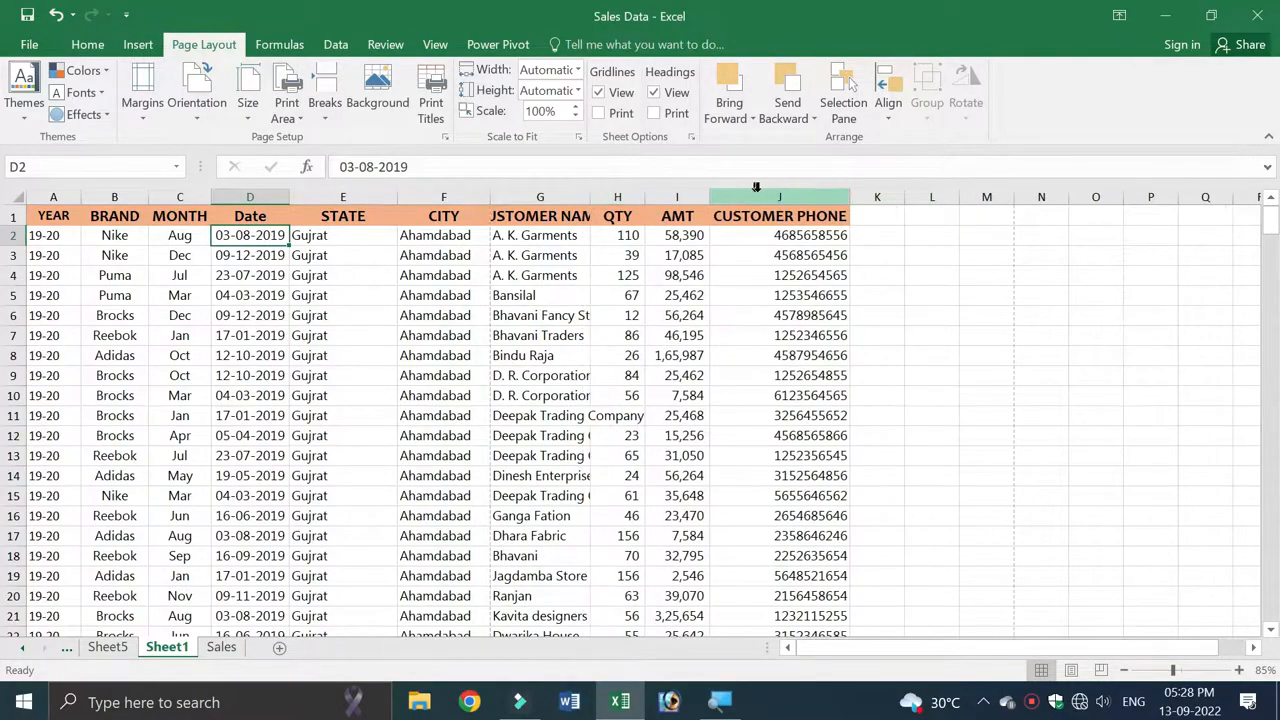
drag(846, 193, 787, 193)
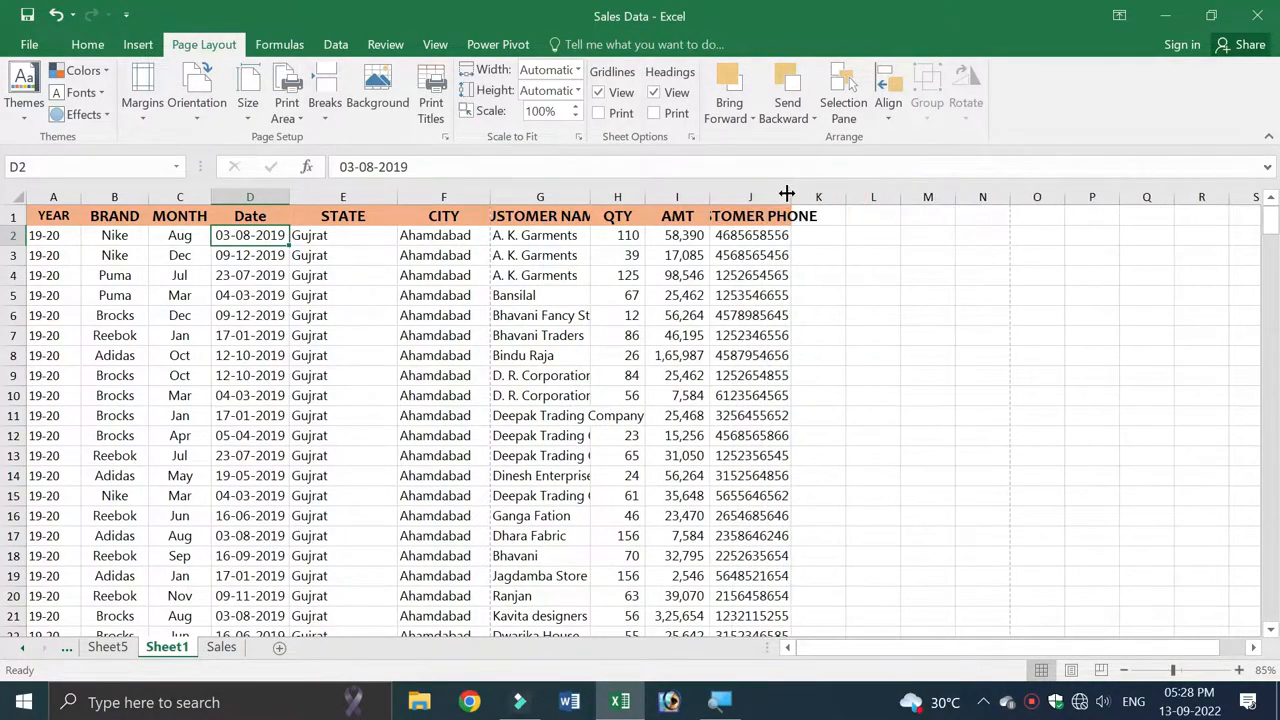
drag(396, 193, 341, 198)
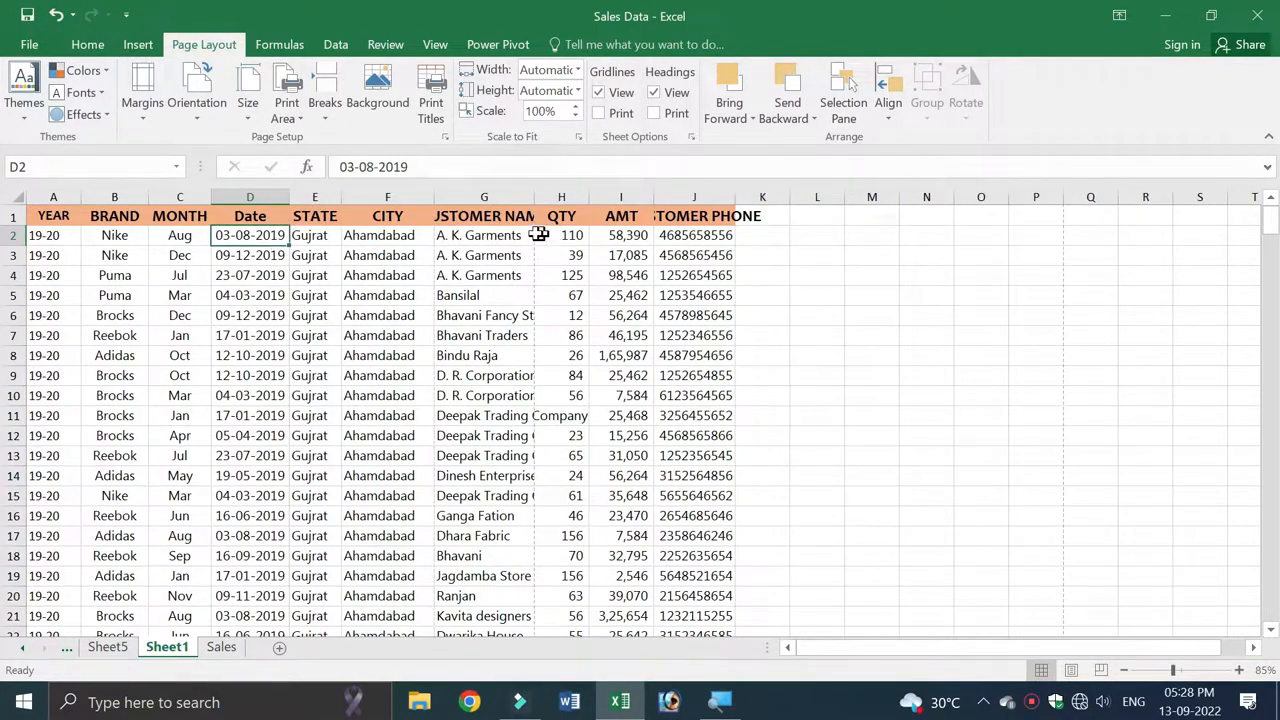
key(ctrl+p)
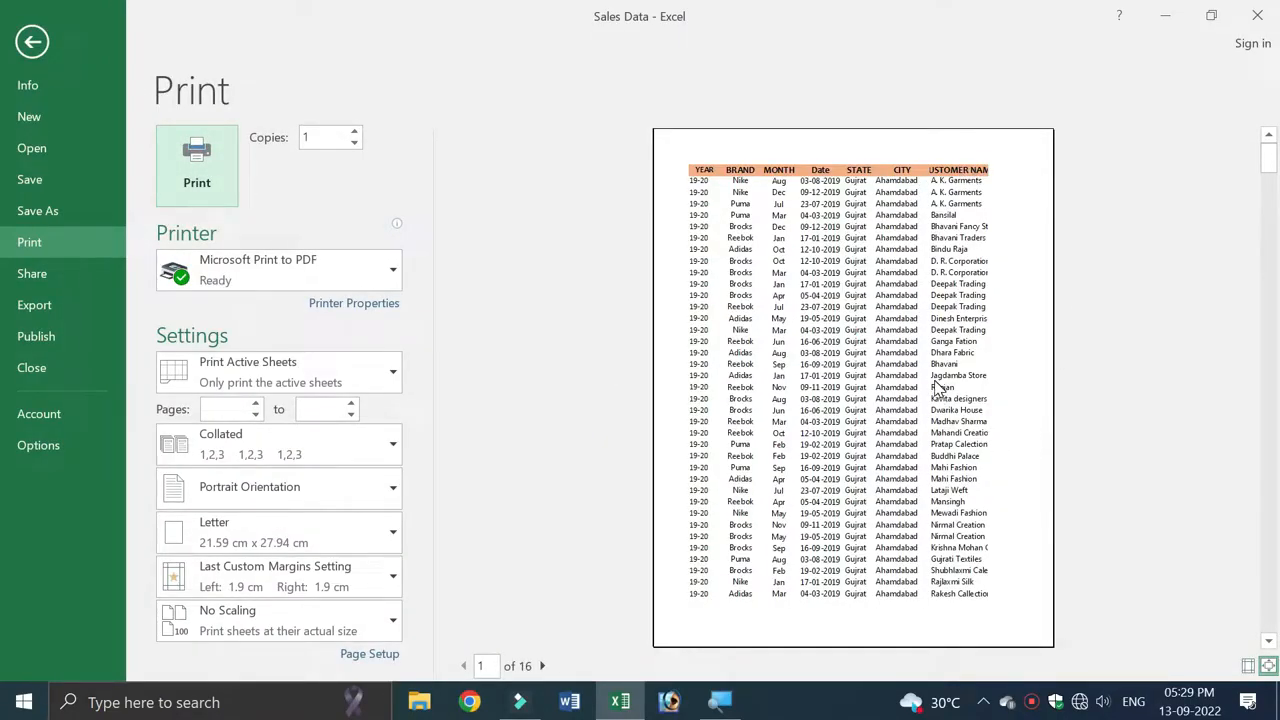
key(Escape)
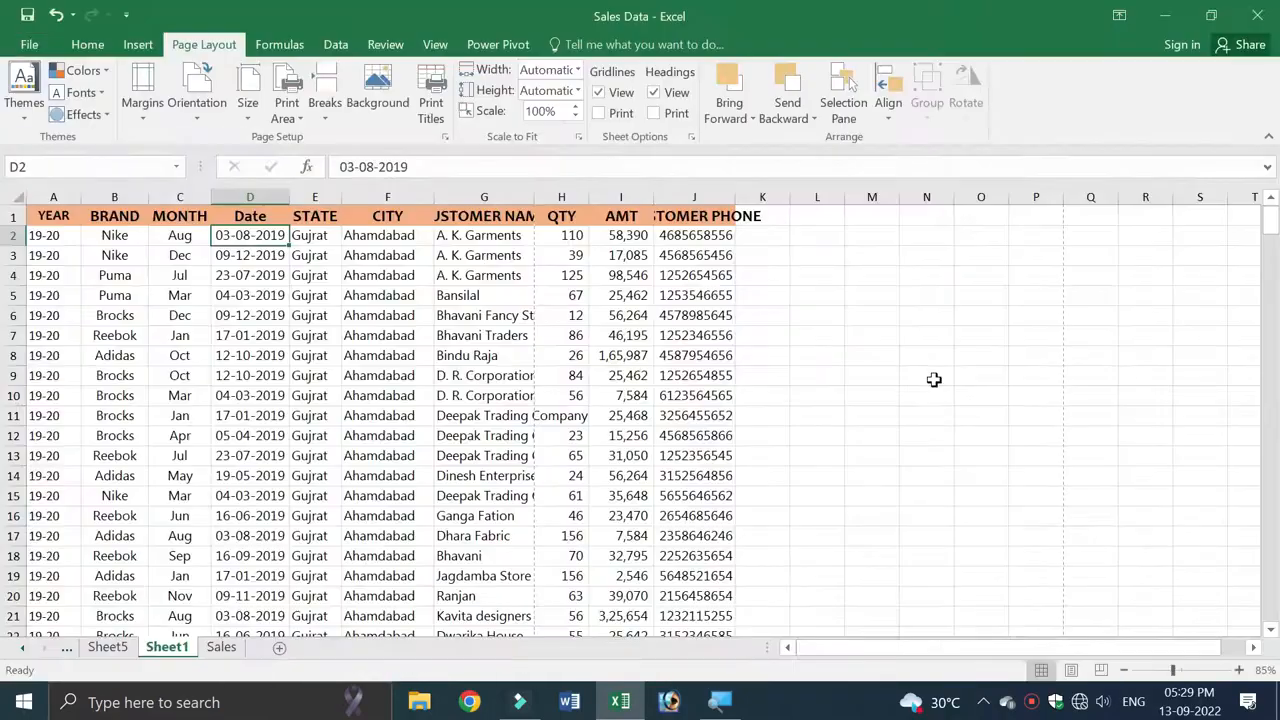
Undo the width changes of the STATE, CUSTOMER PHONE and CUSTOMER NAME columns, and look over the margin presets
key(ctrl+z)
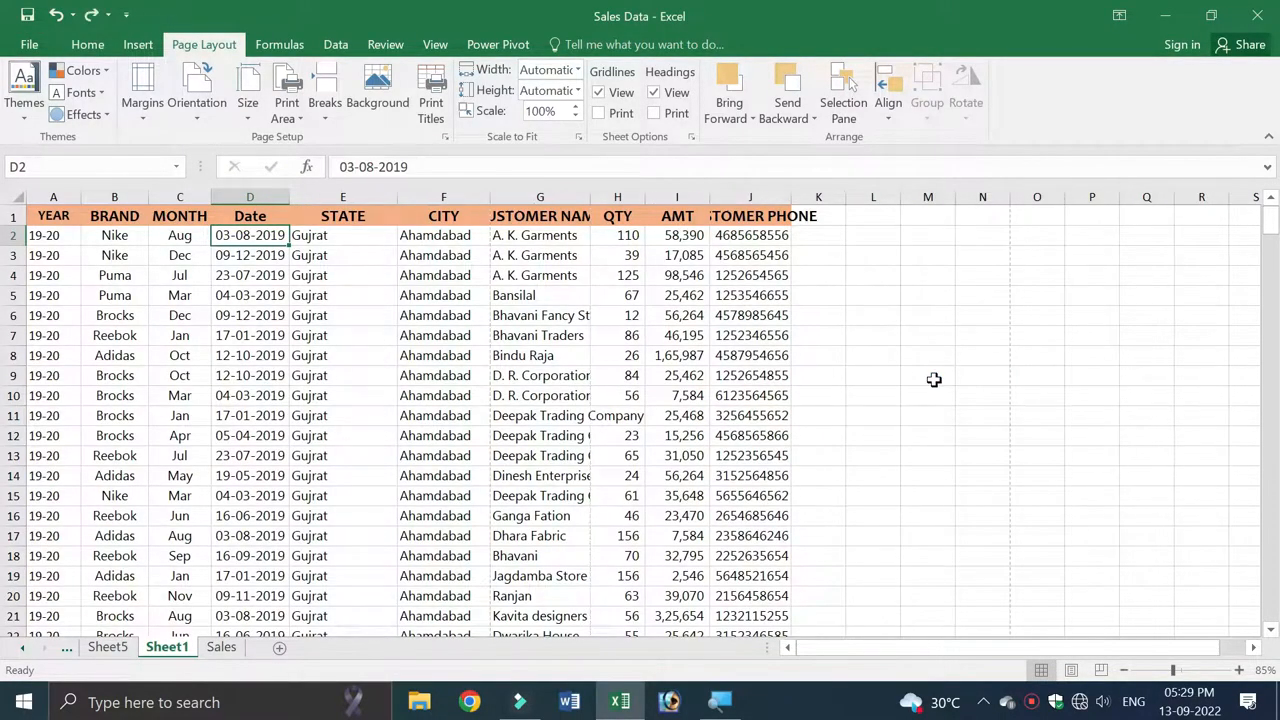
key(ctrl+z)
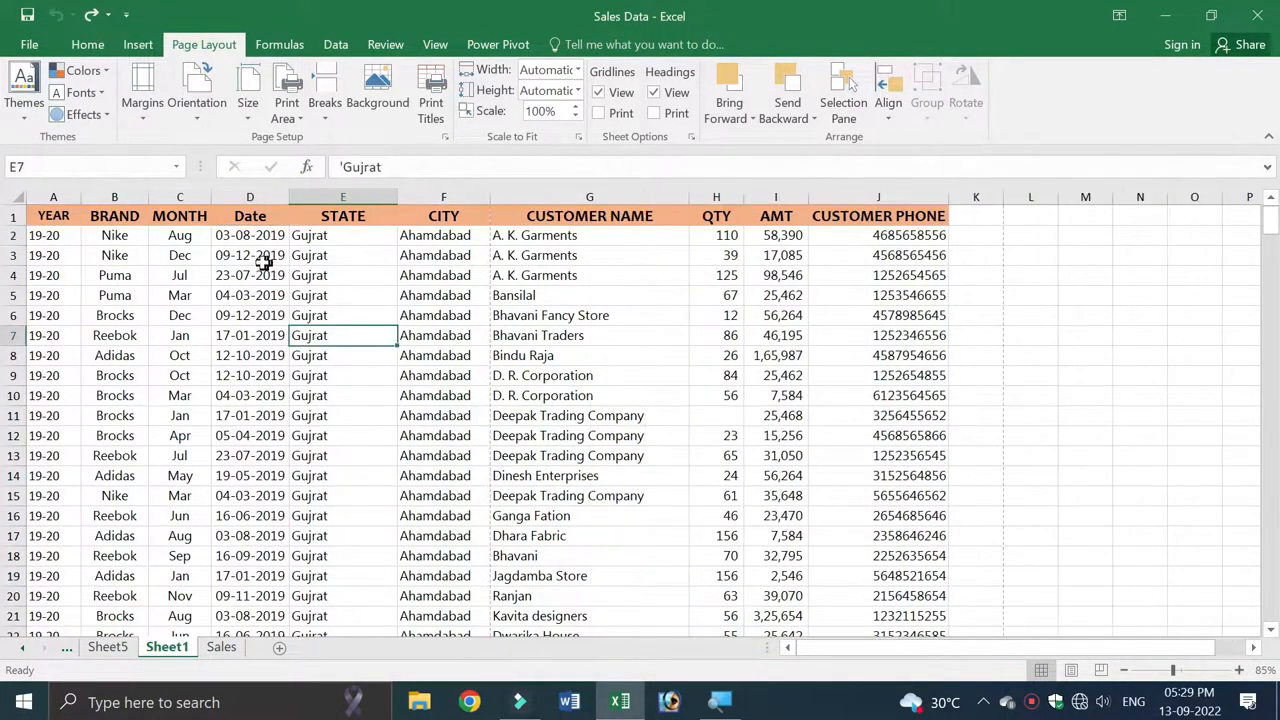
click(140, 120)
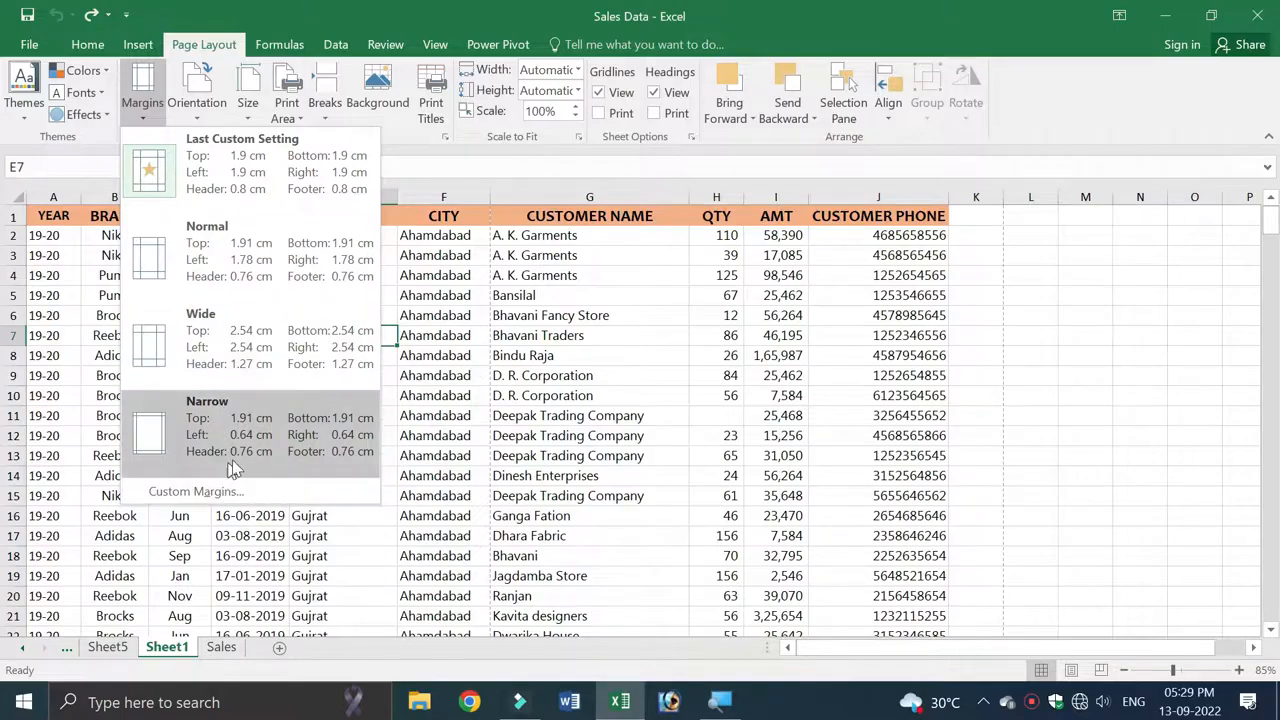
click(481, 341)
click(340, 276)
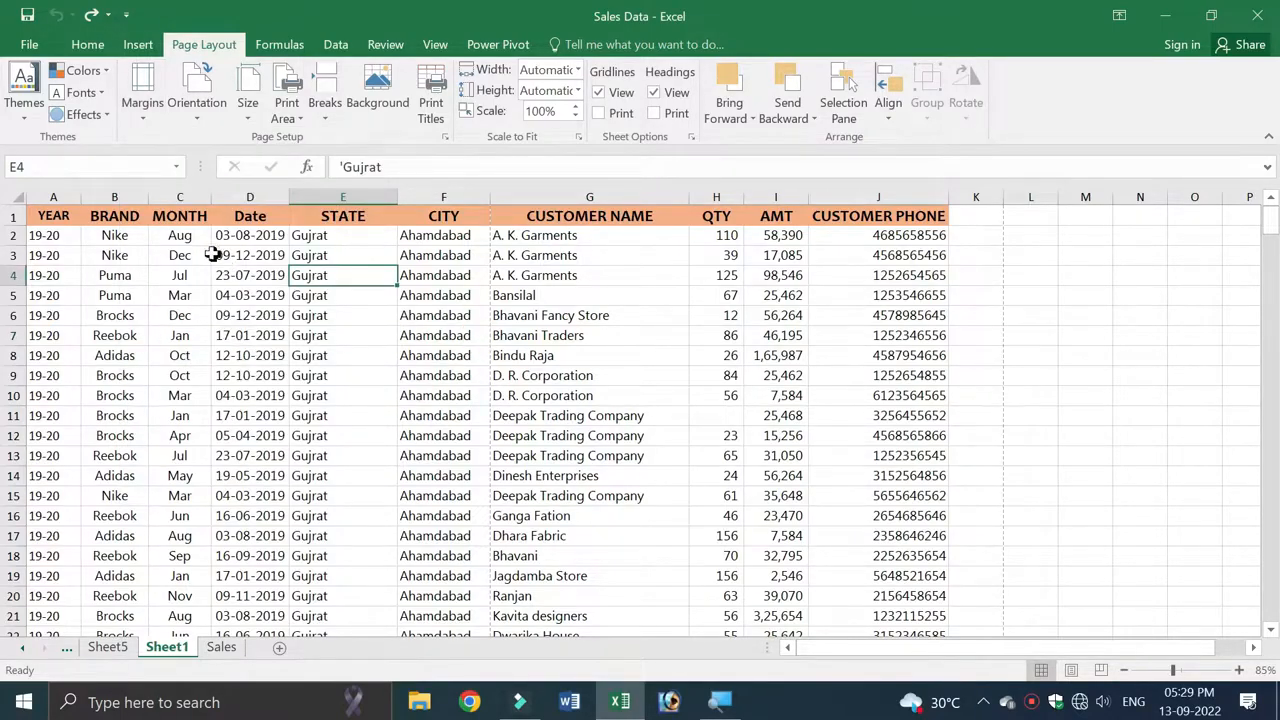
Look at the page orientation options and check the sheet's portrait layout in the print preview
click(197, 118)
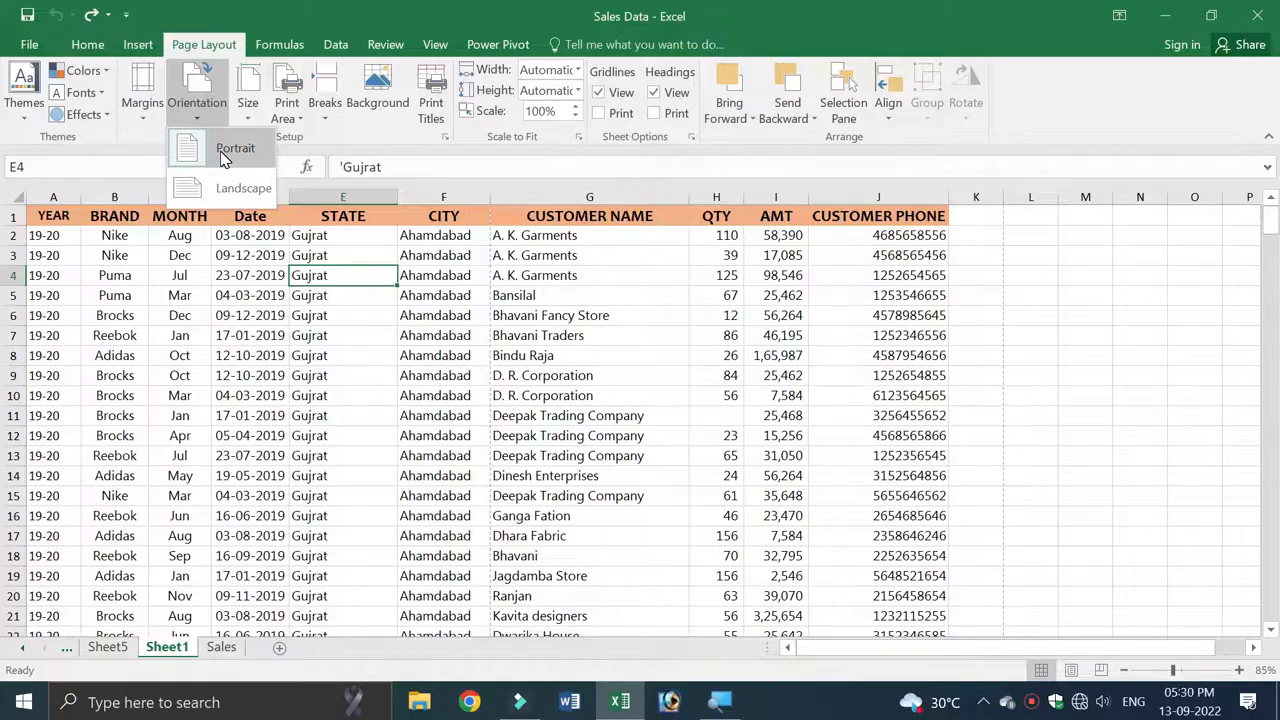
click(406, 292)
key(ctrl+p)
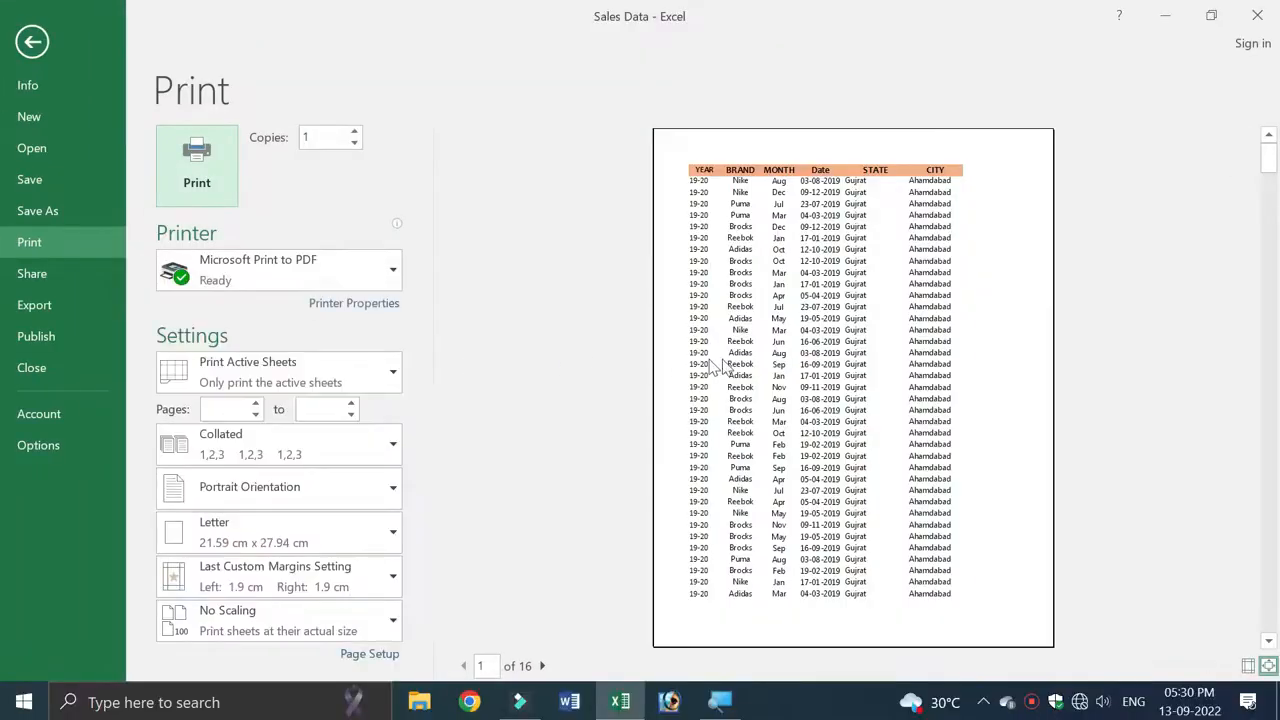
key(Escape)
Set the page orientation to Landscape and check the sheet in the print preview
click(200, 120)
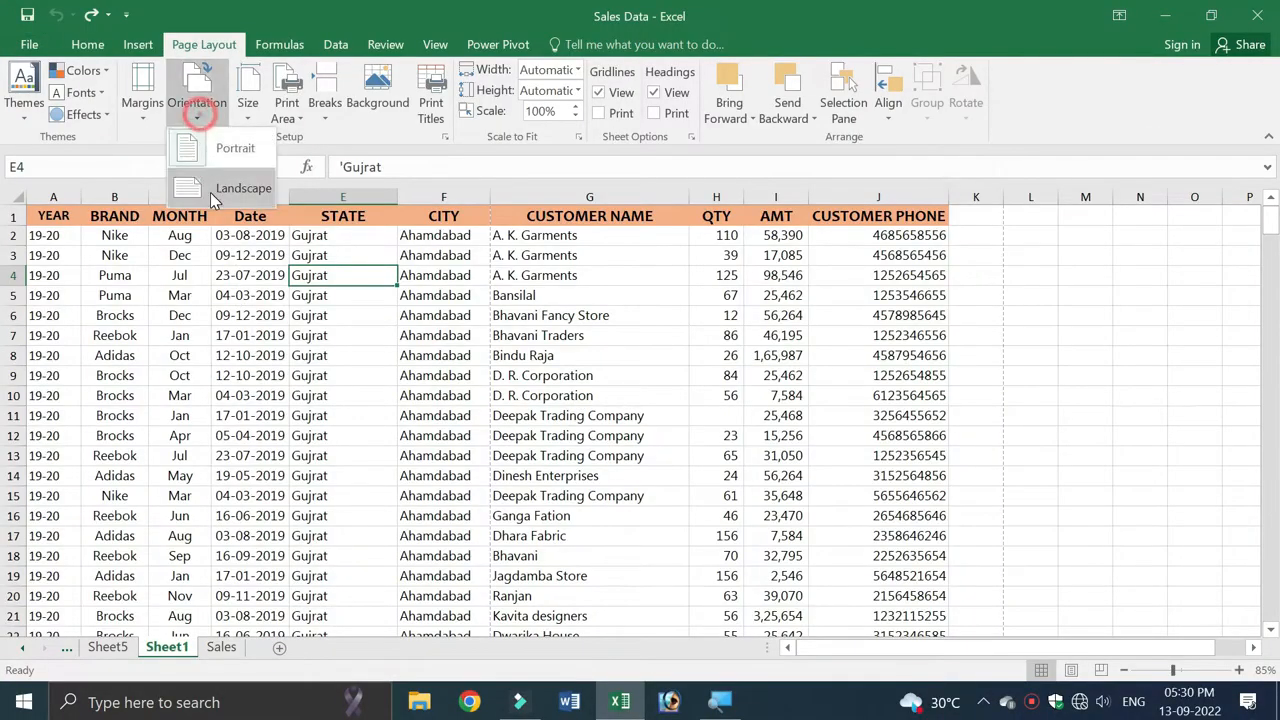
click(226, 189)
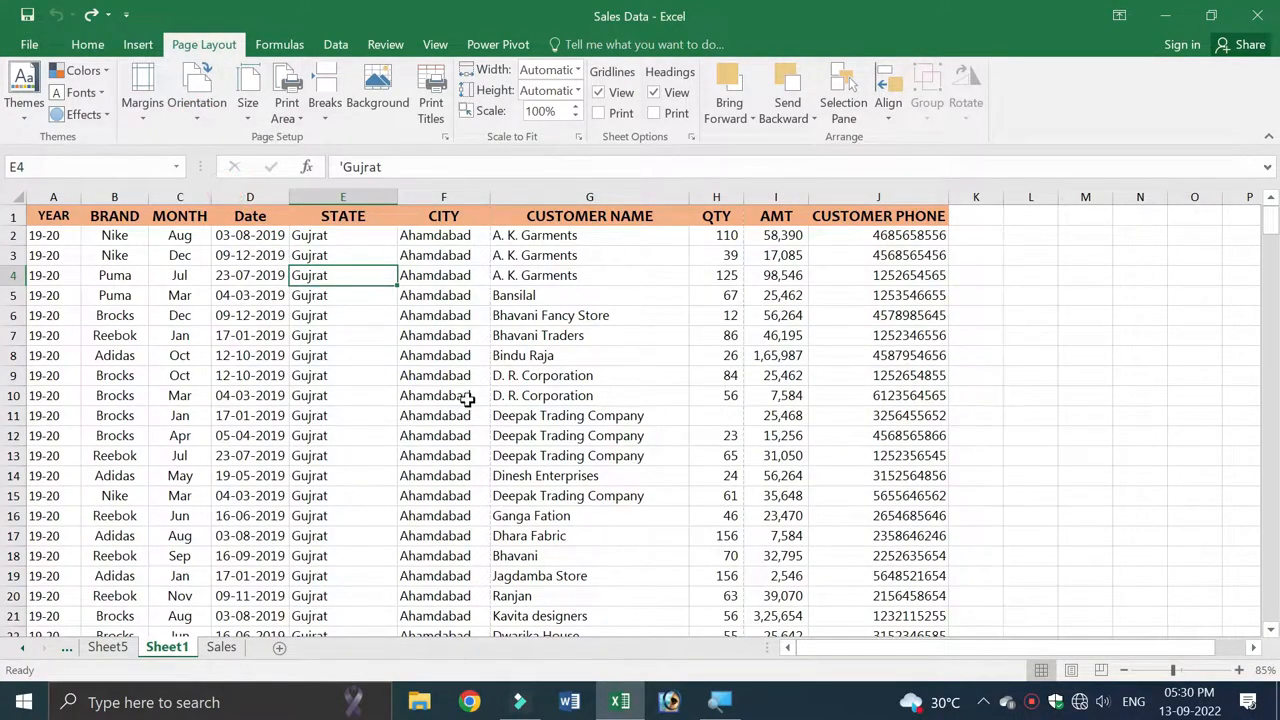
key(ctrl+p)
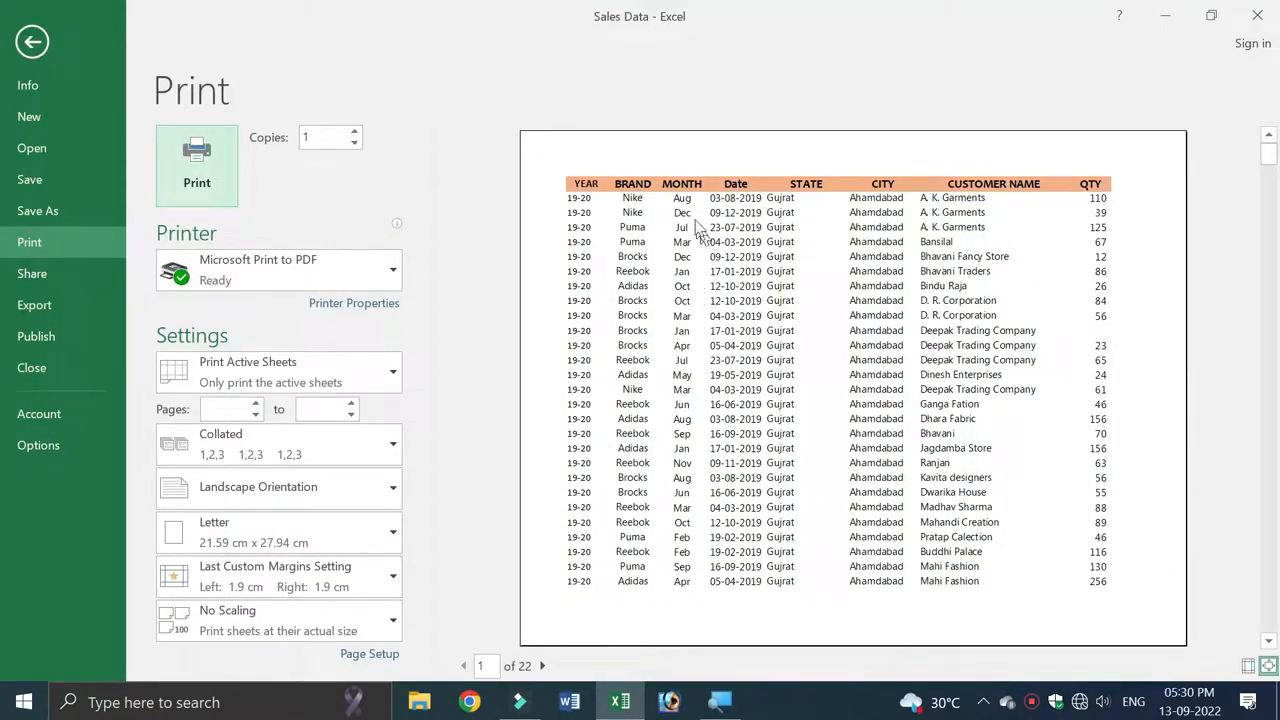
key(Escape)
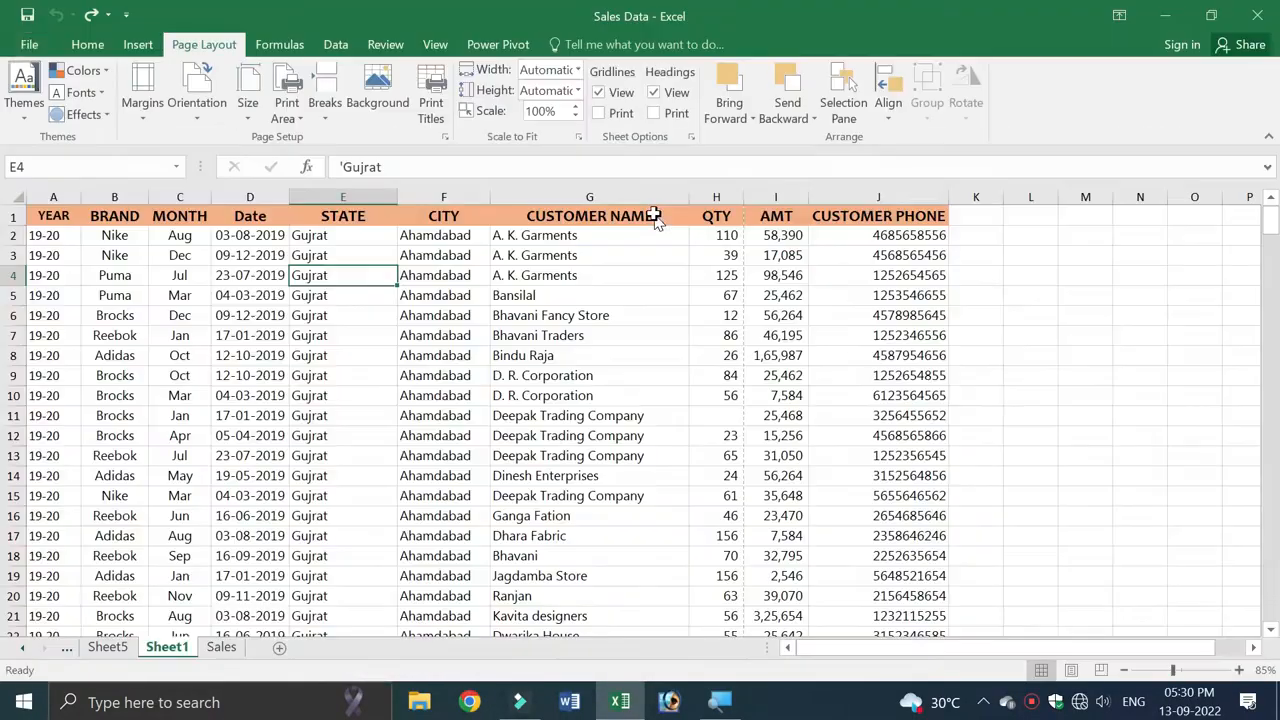
Set the sheet's paper size to A4 (21 cm x 29.7 cm)
click(249, 104)
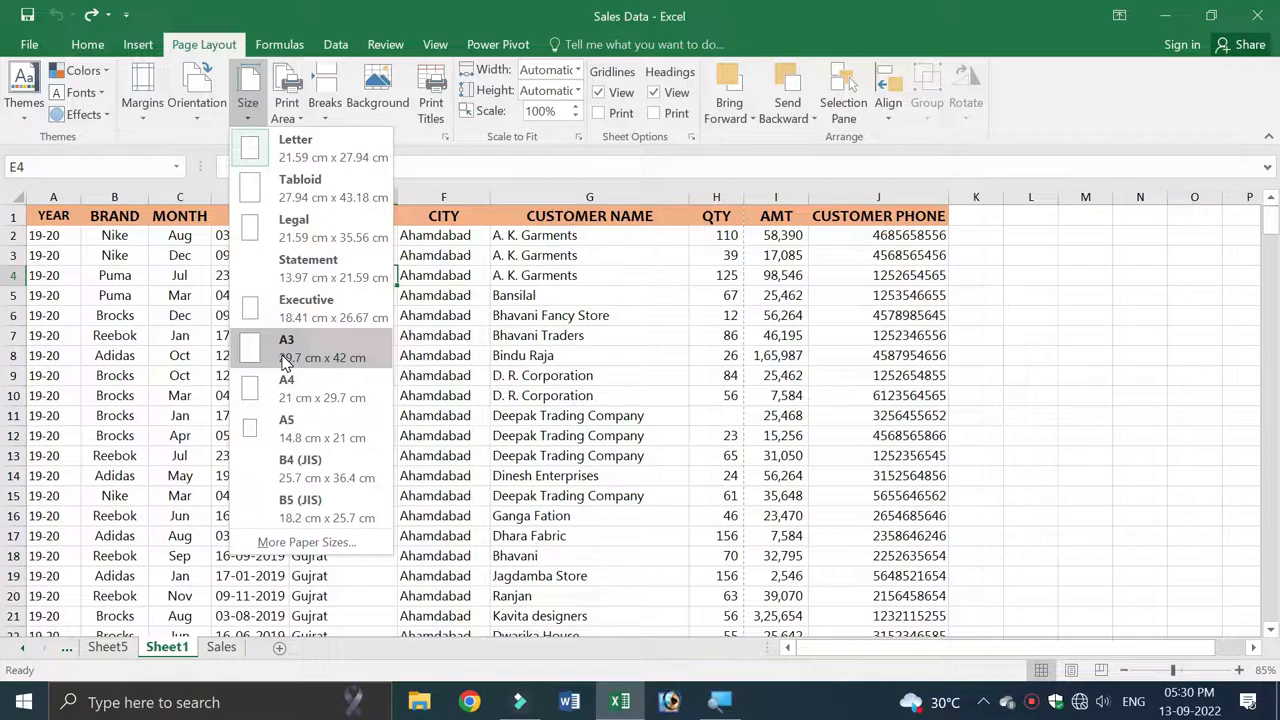
click(293, 432)
click(247, 95)
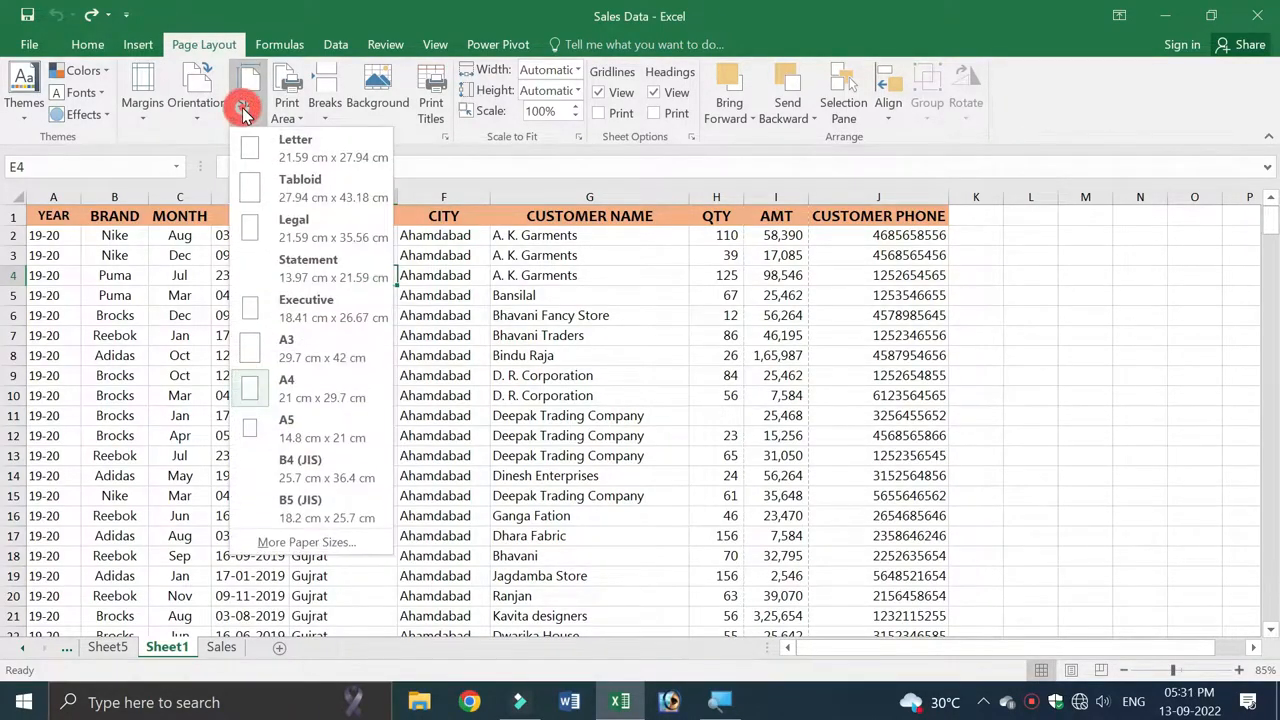
click(300, 388)
Set the print area to C1:H21, from the MONTH to the QTY column, and check the print preview
click(299, 121)
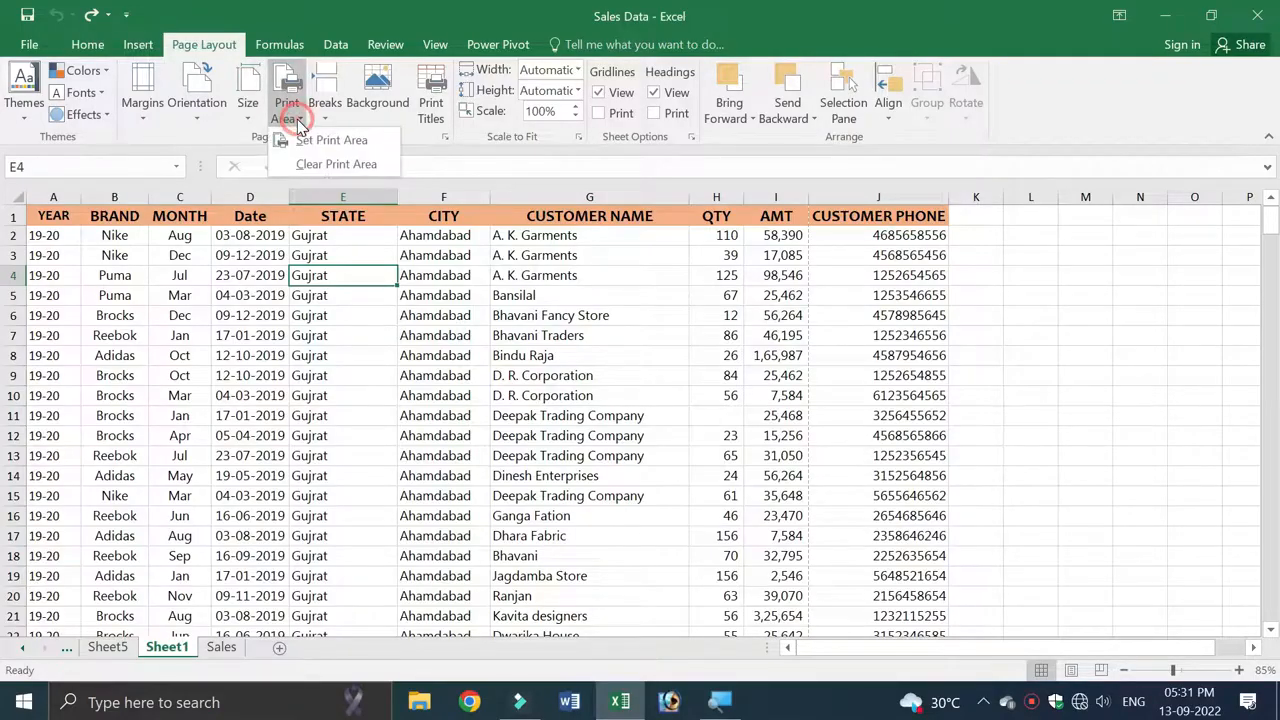
click(297, 349)
click(342, 291)
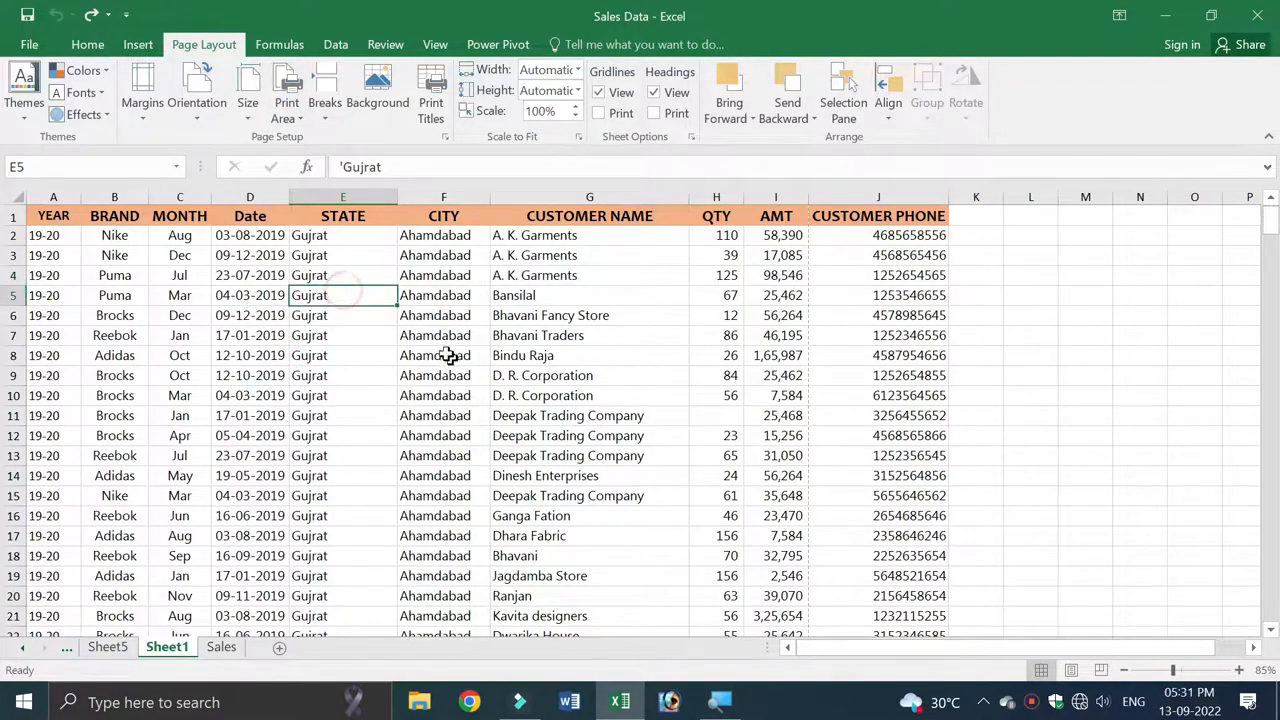
drag(172, 213, 694, 608)
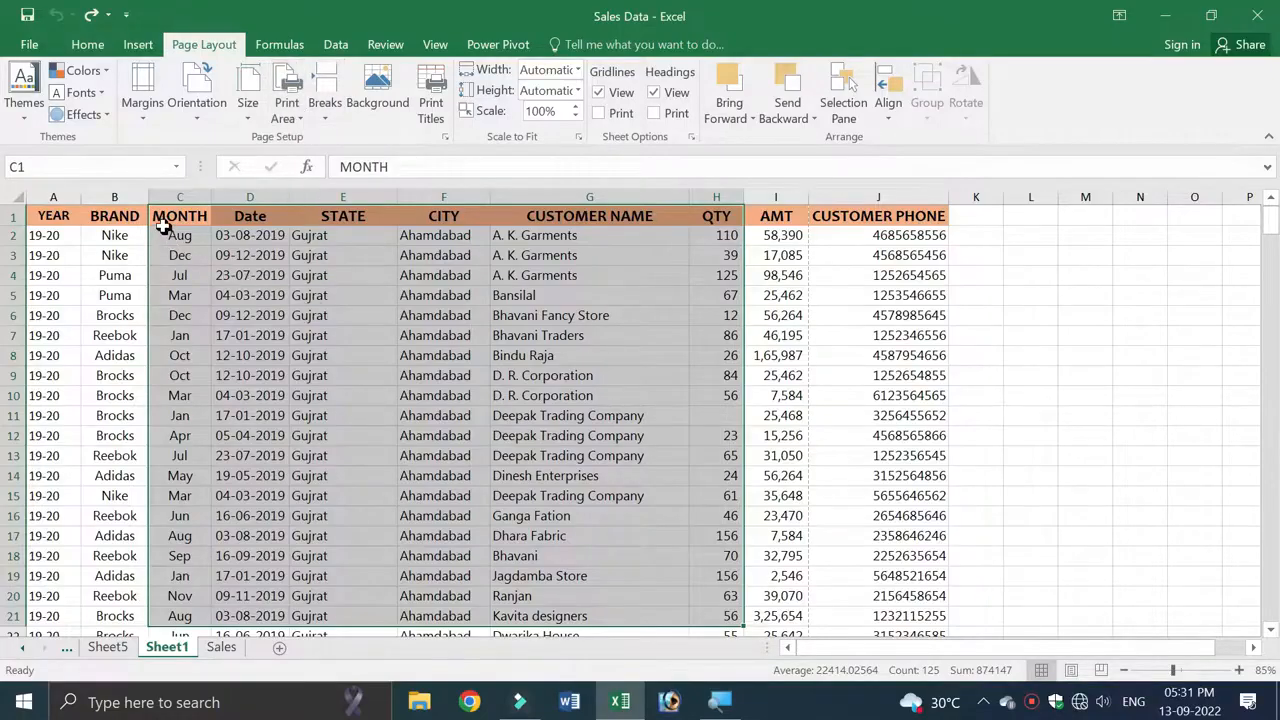
click(290, 121)
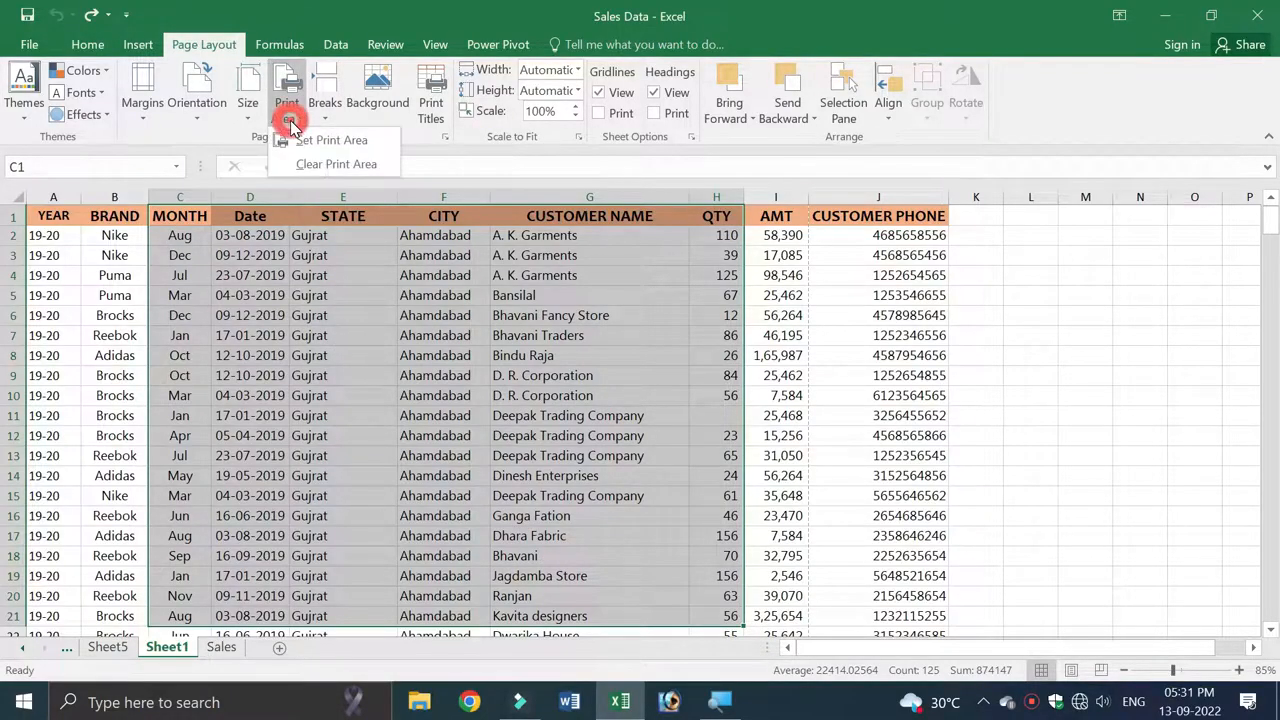
click(340, 143)
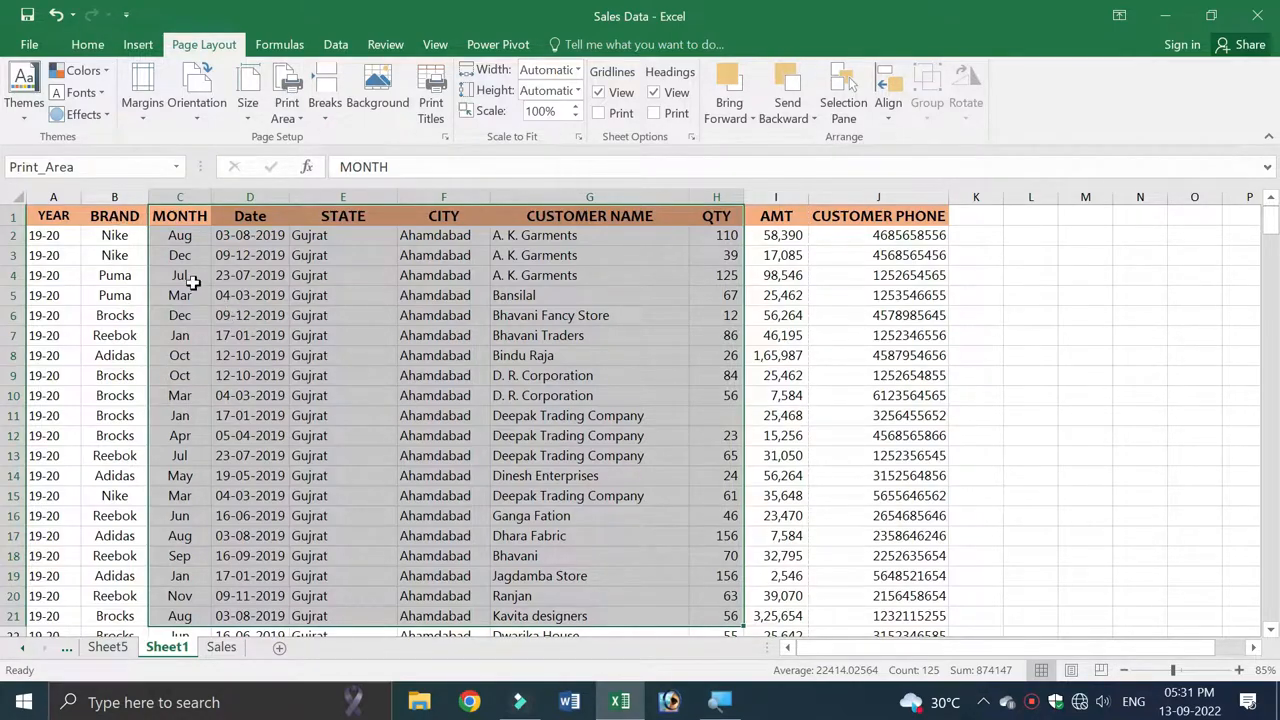
key(ctrl+p)
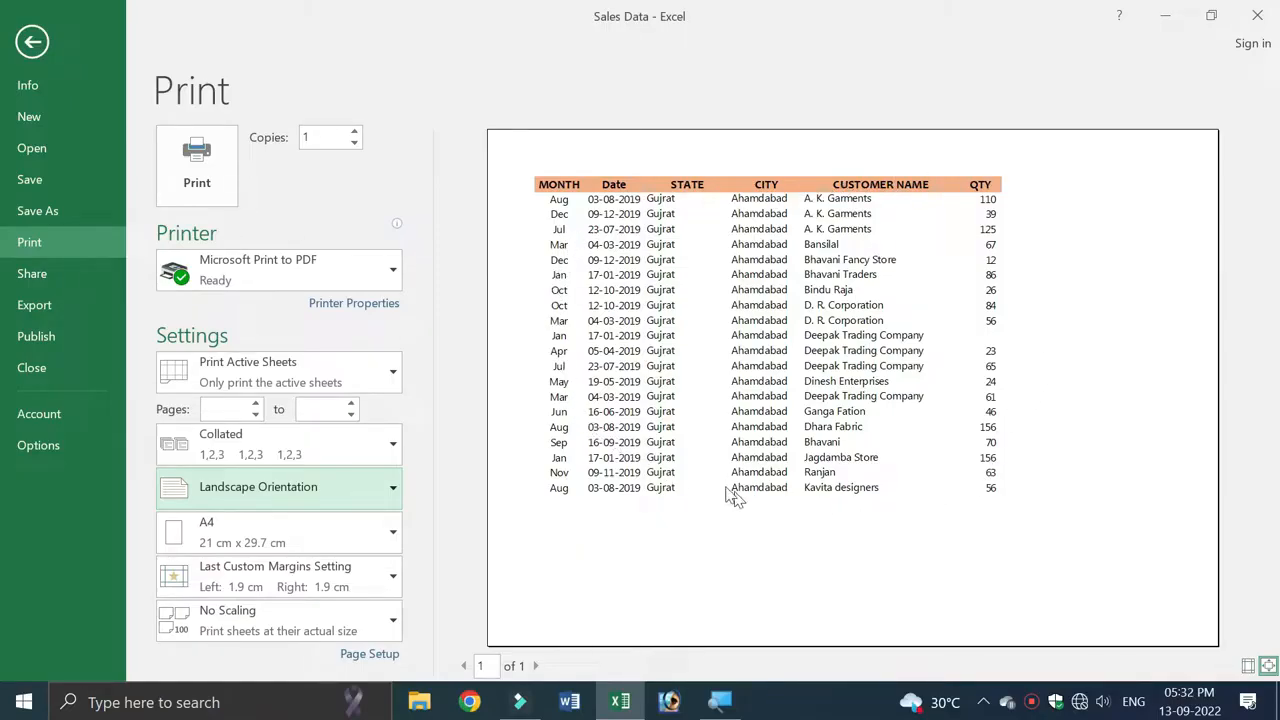
key(Escape)
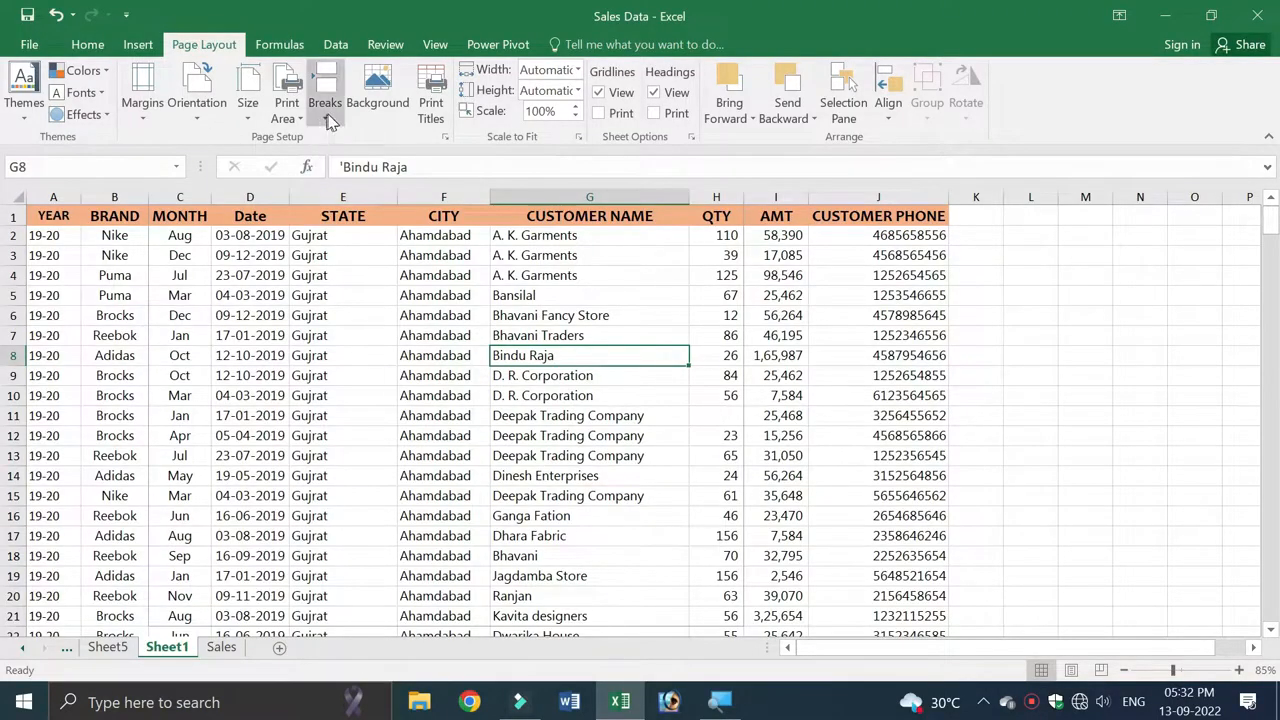
Clear the sheet's print area, using the print preview to check whether the whole table is included
click(288, 110)
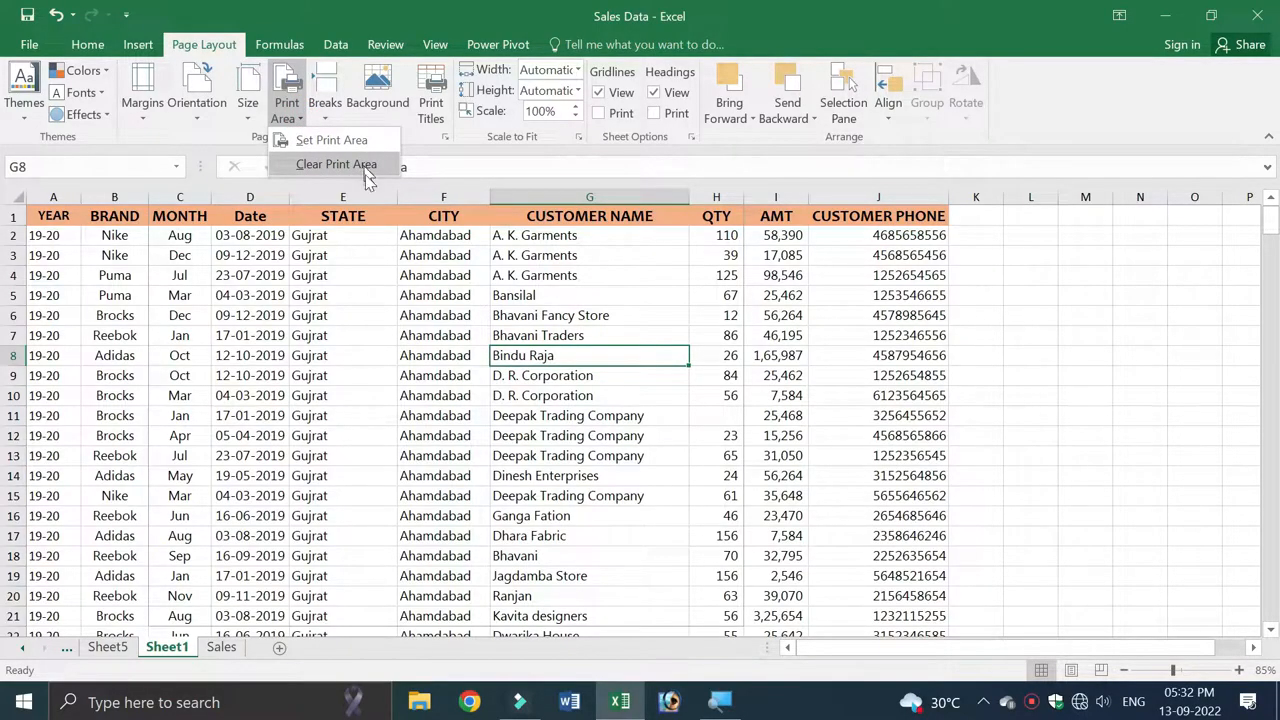
click(336, 164)
key(ctrl+p)
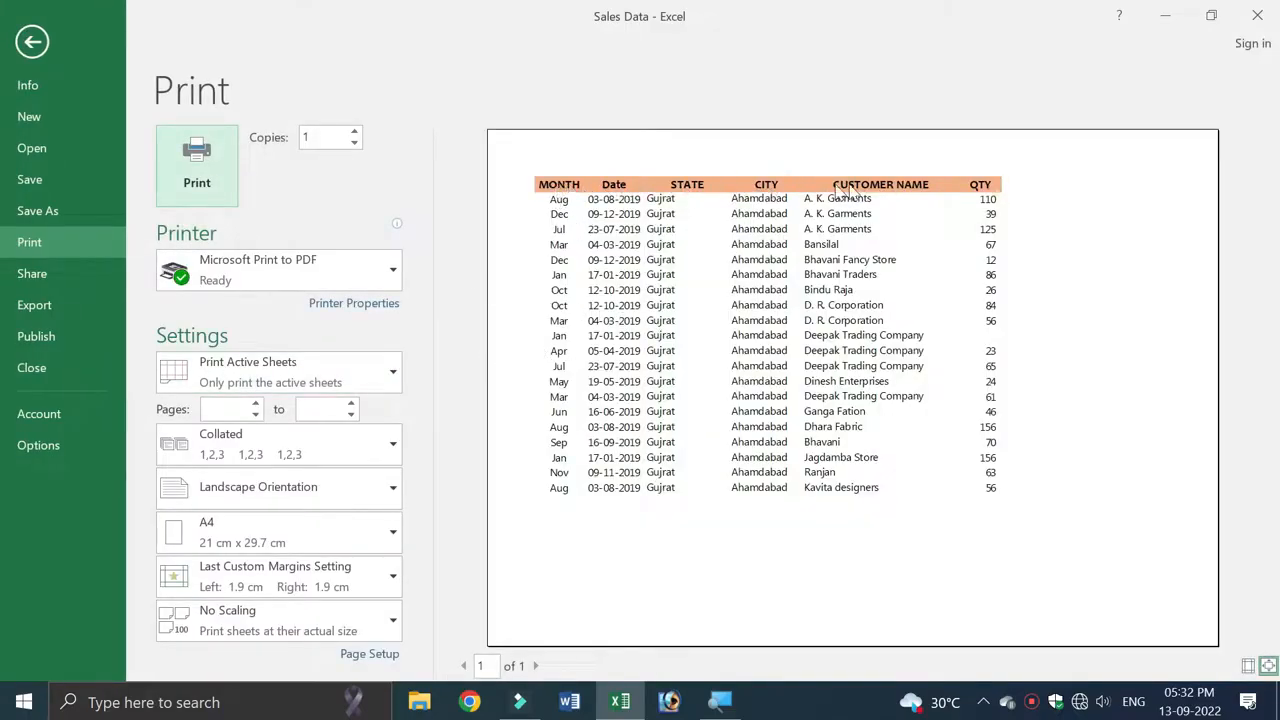
key(Escape)
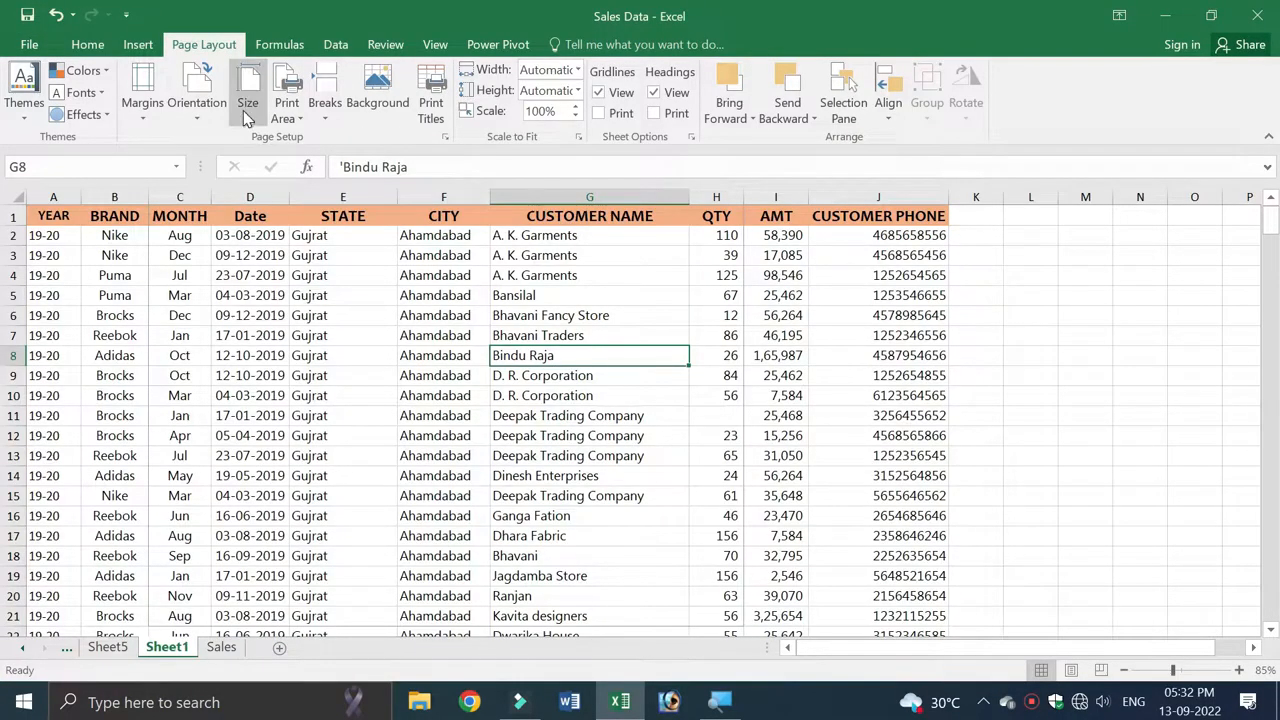
click(289, 122)
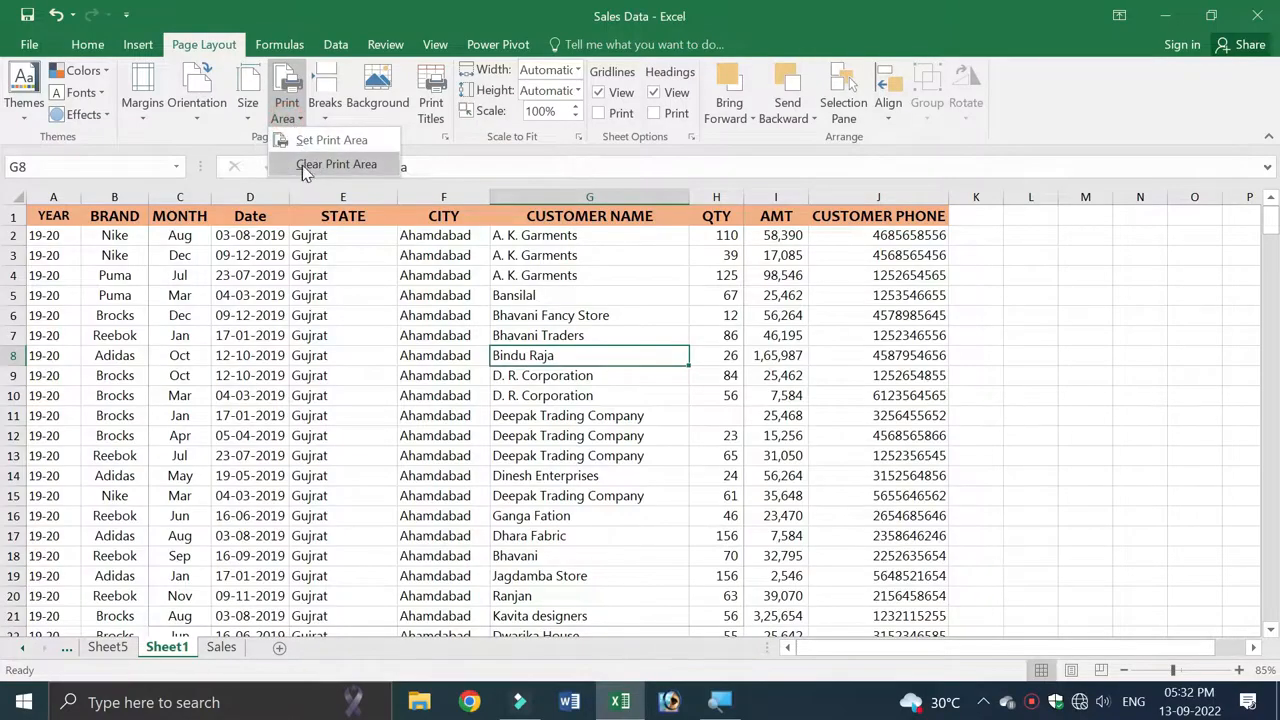
click(346, 167)
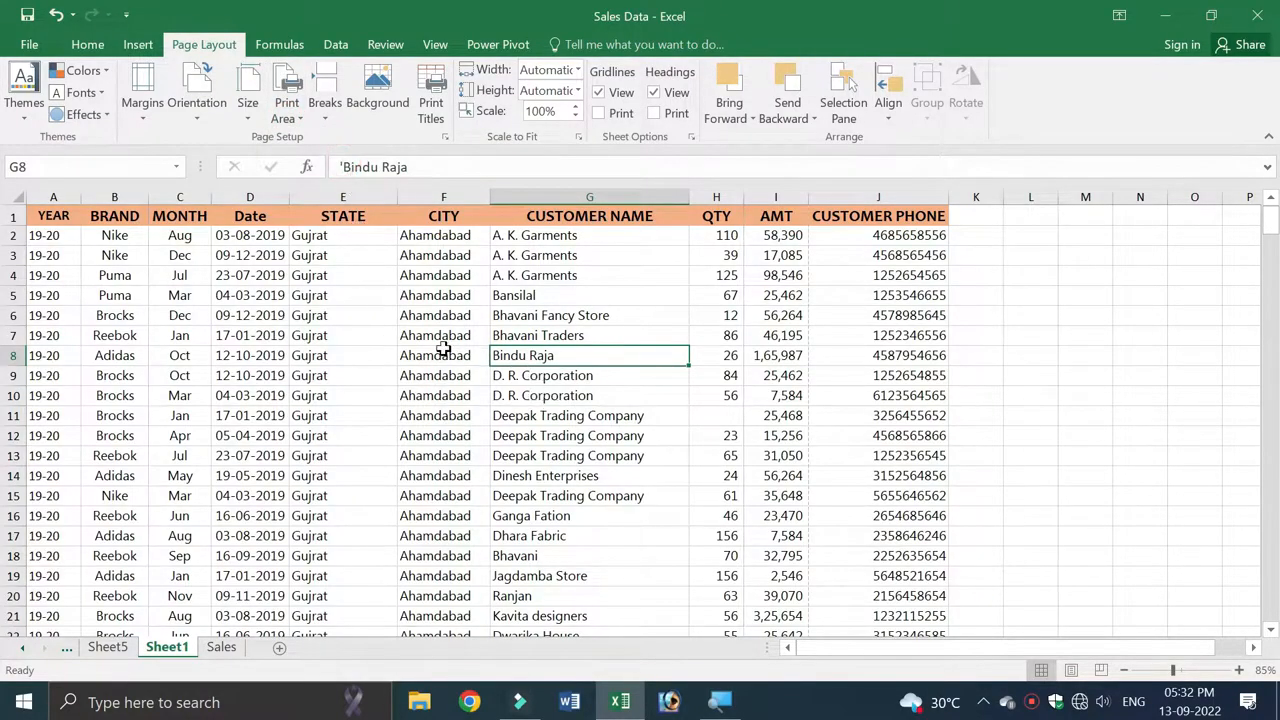
click(329, 300)
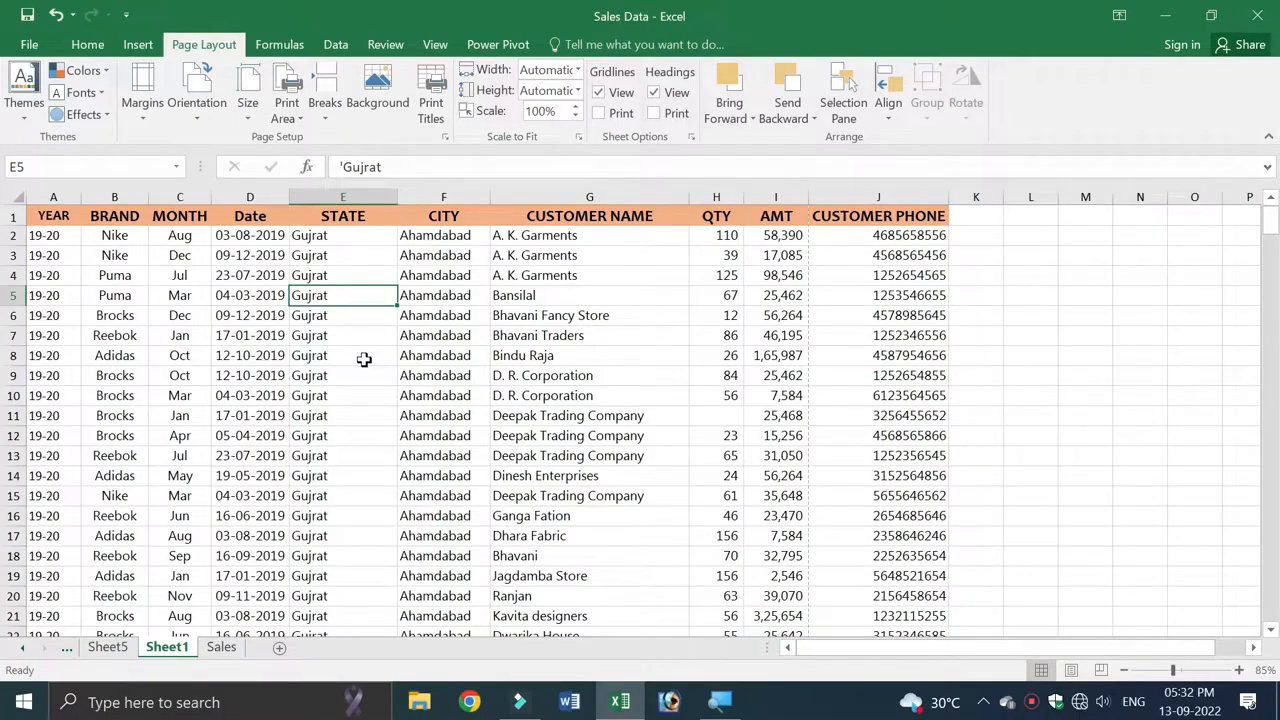
Show the sheet in Page Layout view at 55% zoom, with the first page's header row in sight
click(1071, 671)
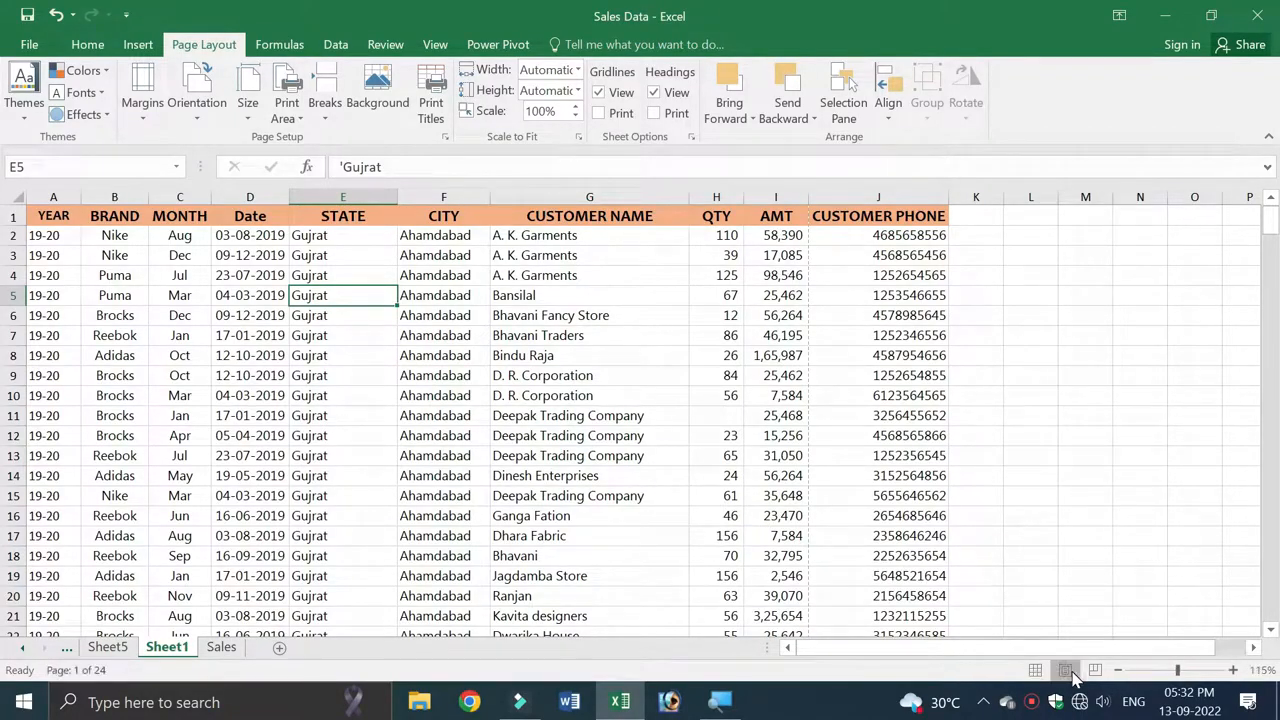
scroll(608, 486, up, 3)
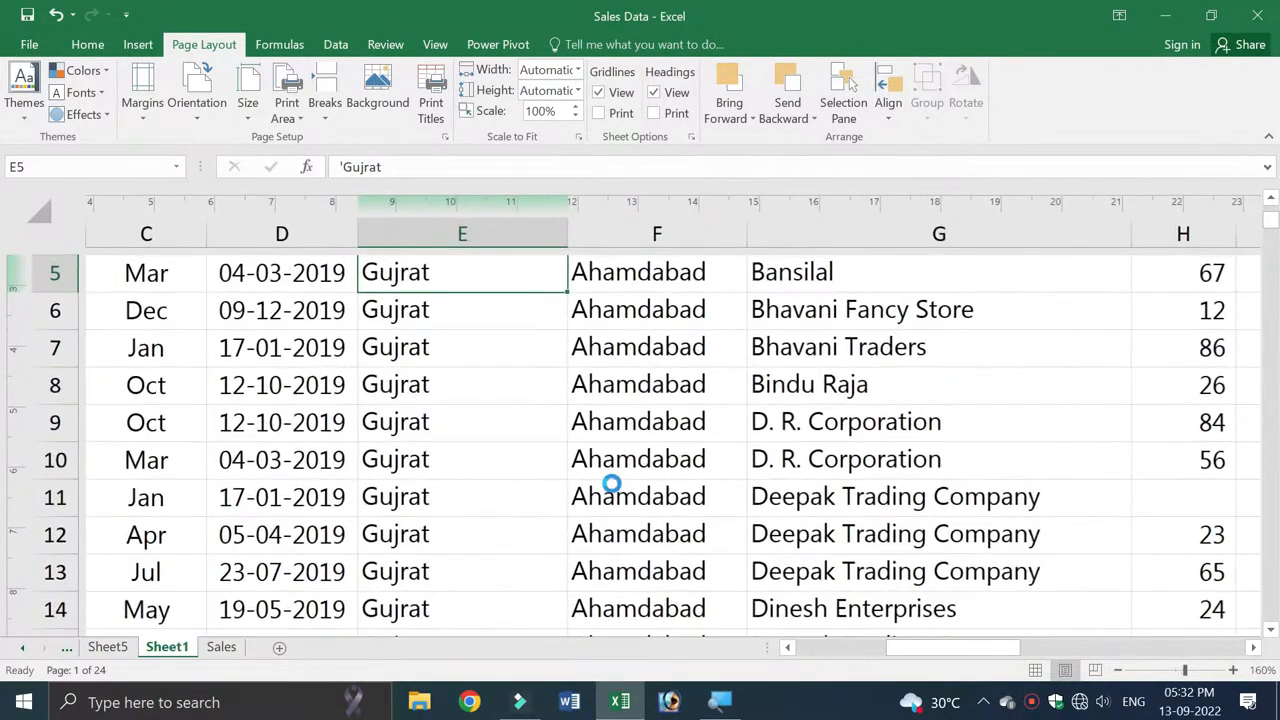
scroll(612, 484, down, 8)
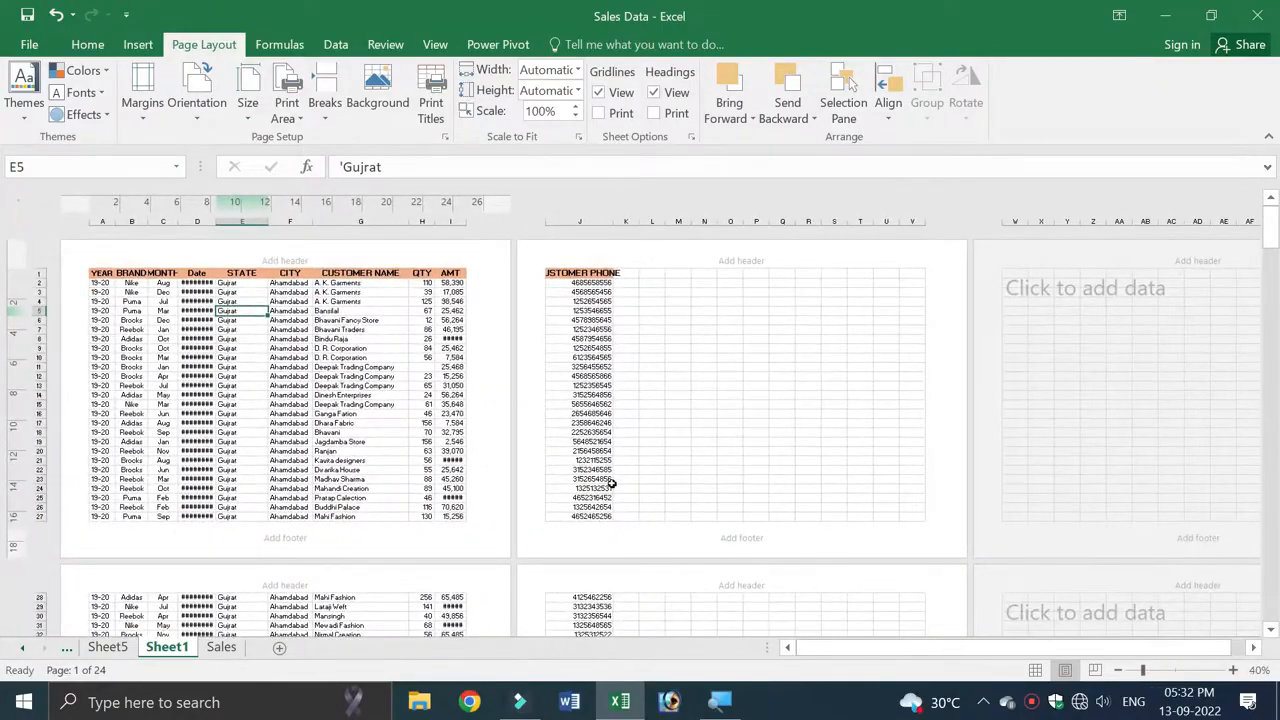
scroll(345, 392, up, 4)
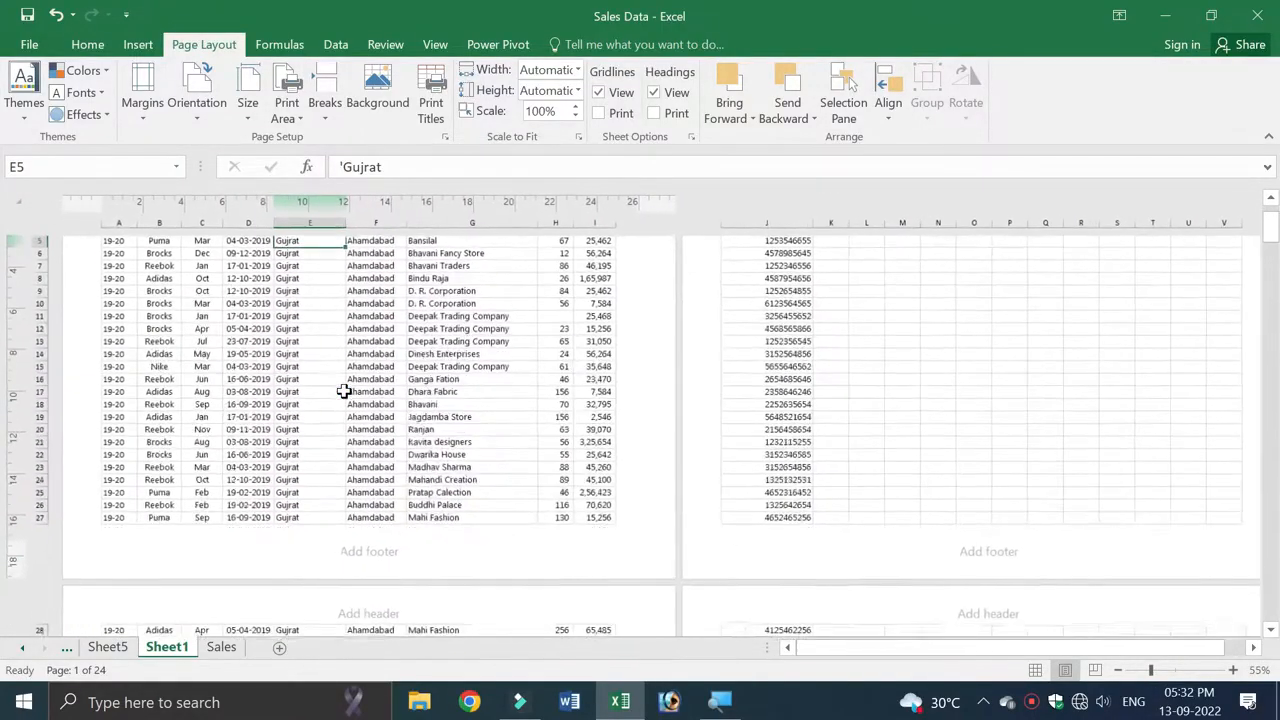
scroll(309, 363, down, 3)
Set the sheet's page orientation to Portrait and check how the columns are split across the pages
click(203, 108)
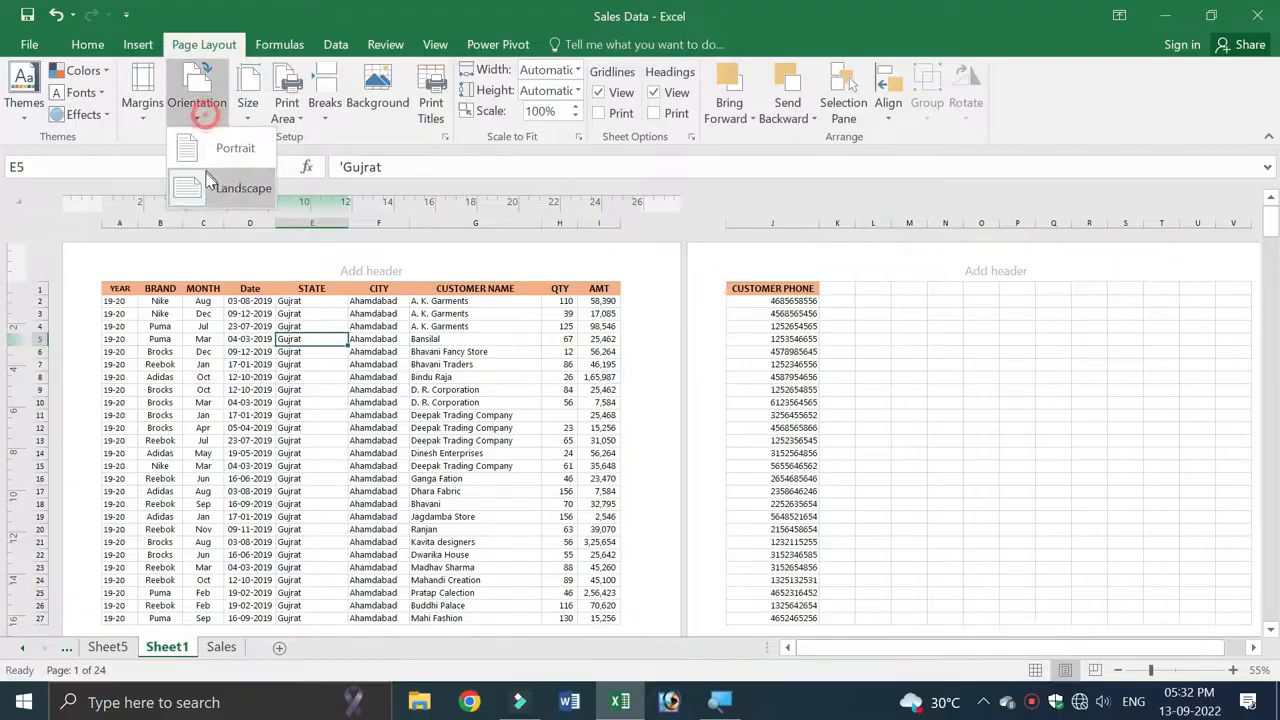
click(235, 184)
scroll(401, 363, down, 5)
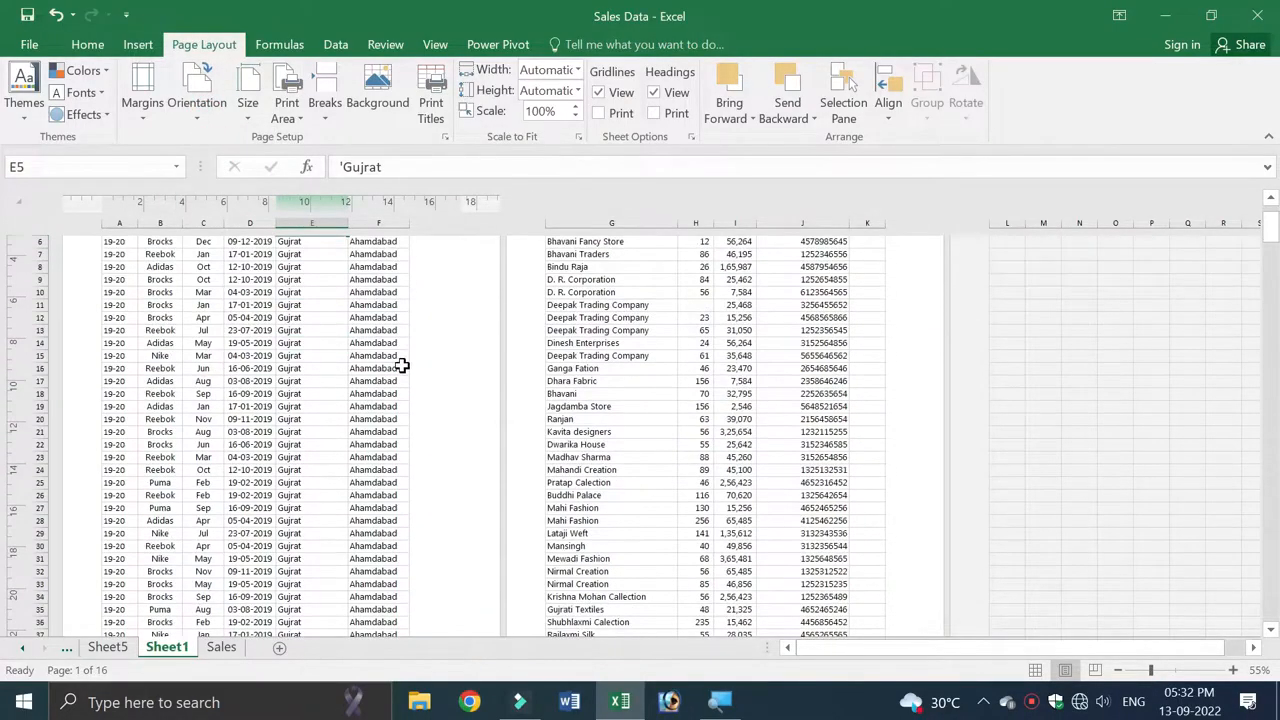
scroll(403, 385, up, 5)
scroll(405, 399, down, 3)
scroll(280, 363, up, 4)
scroll(280, 363, down, 4)
scroll(279, 366, down, 1)
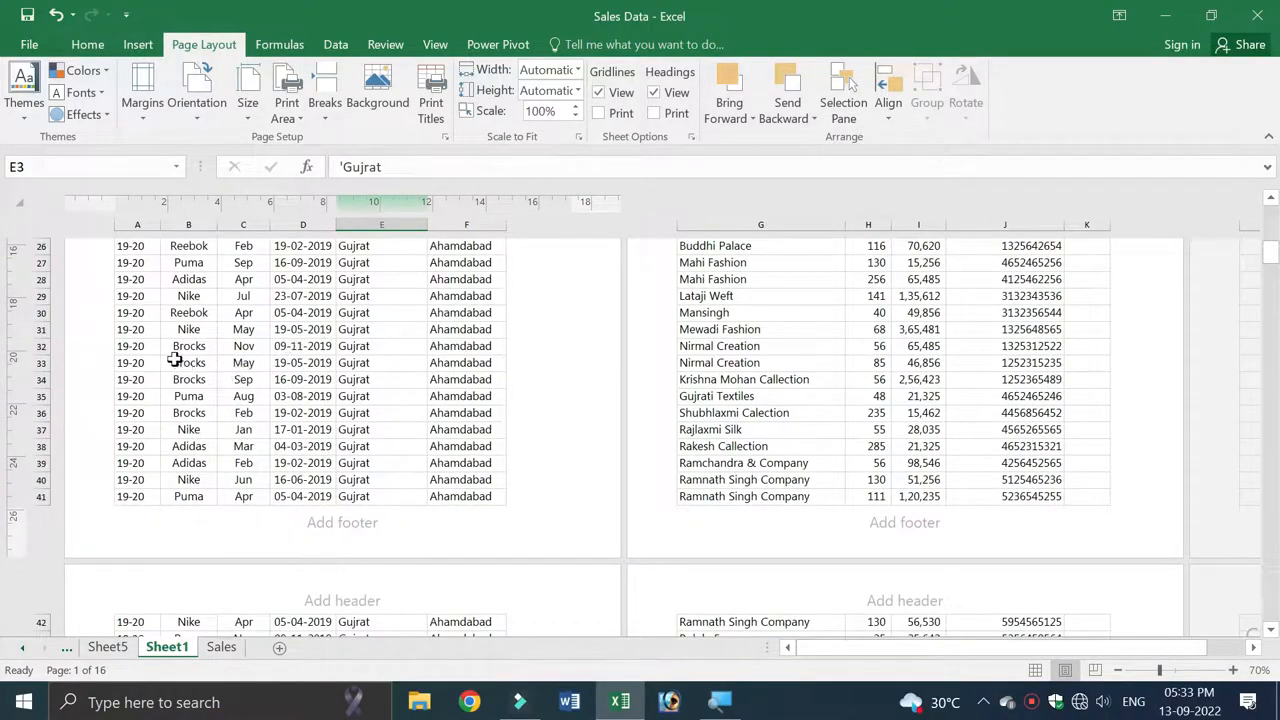
Insert a page break at cell A30 and check where rows 29 and 30 fall on the pages
click(132, 312)
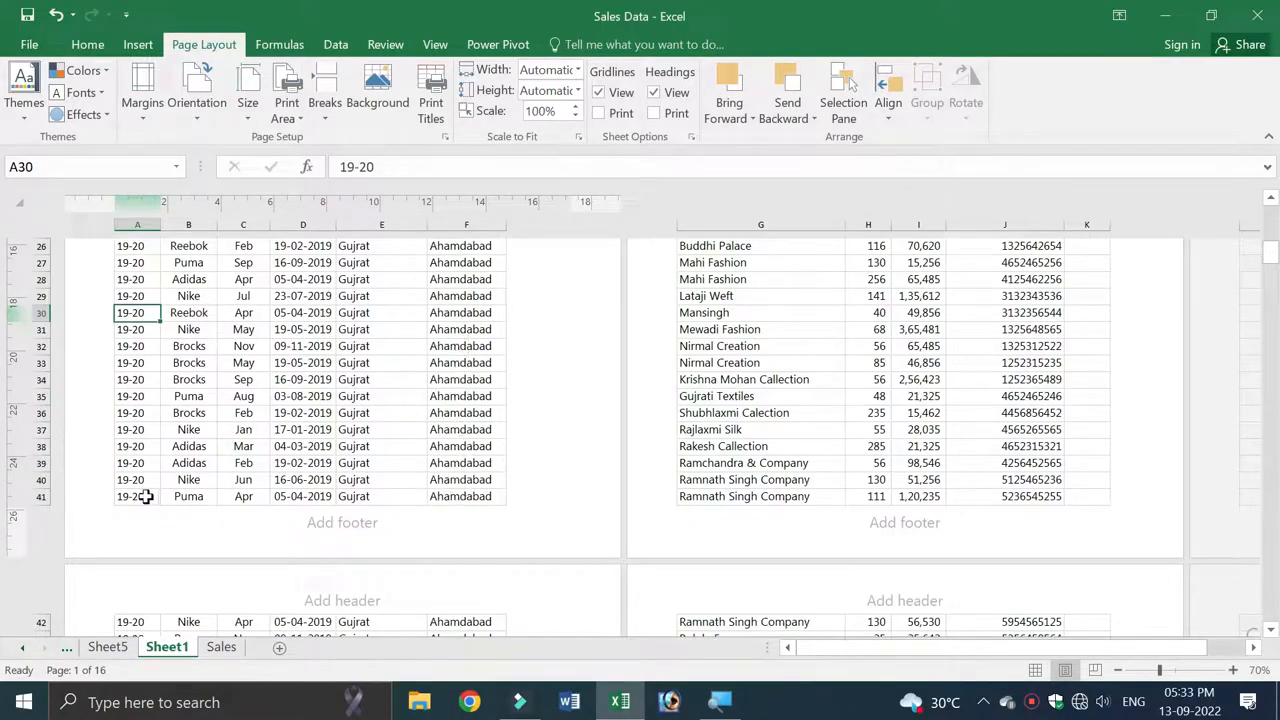
click(325, 119)
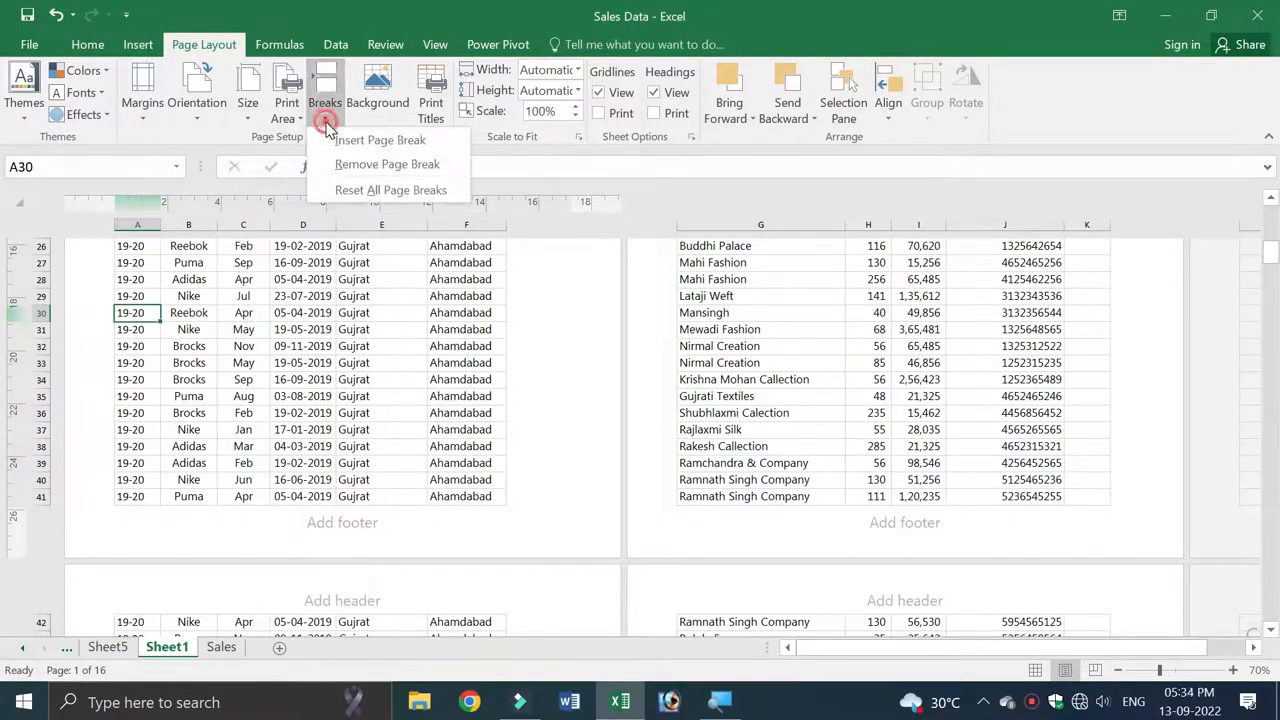
click(375, 142)
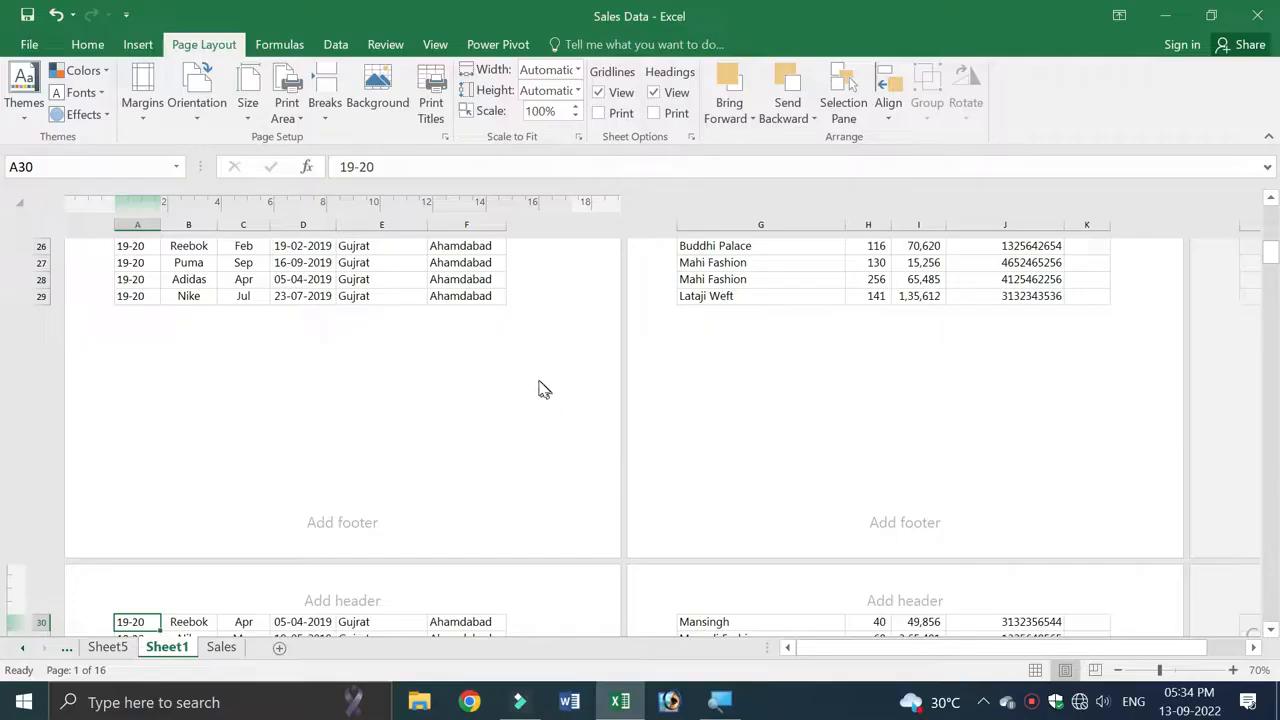
scroll(483, 360, down, 5)
scroll(134, 349, up, 3)
scroll(200, 374, down, 2)
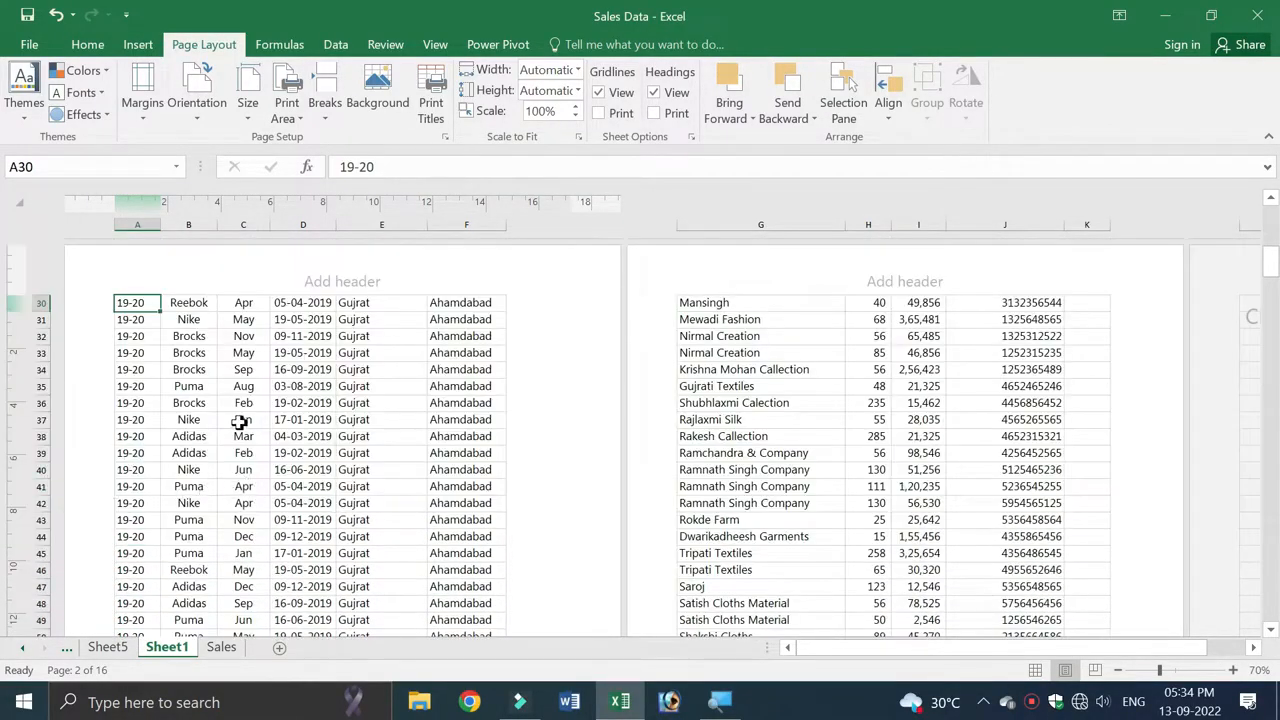
scroll(240, 422, up, 3)
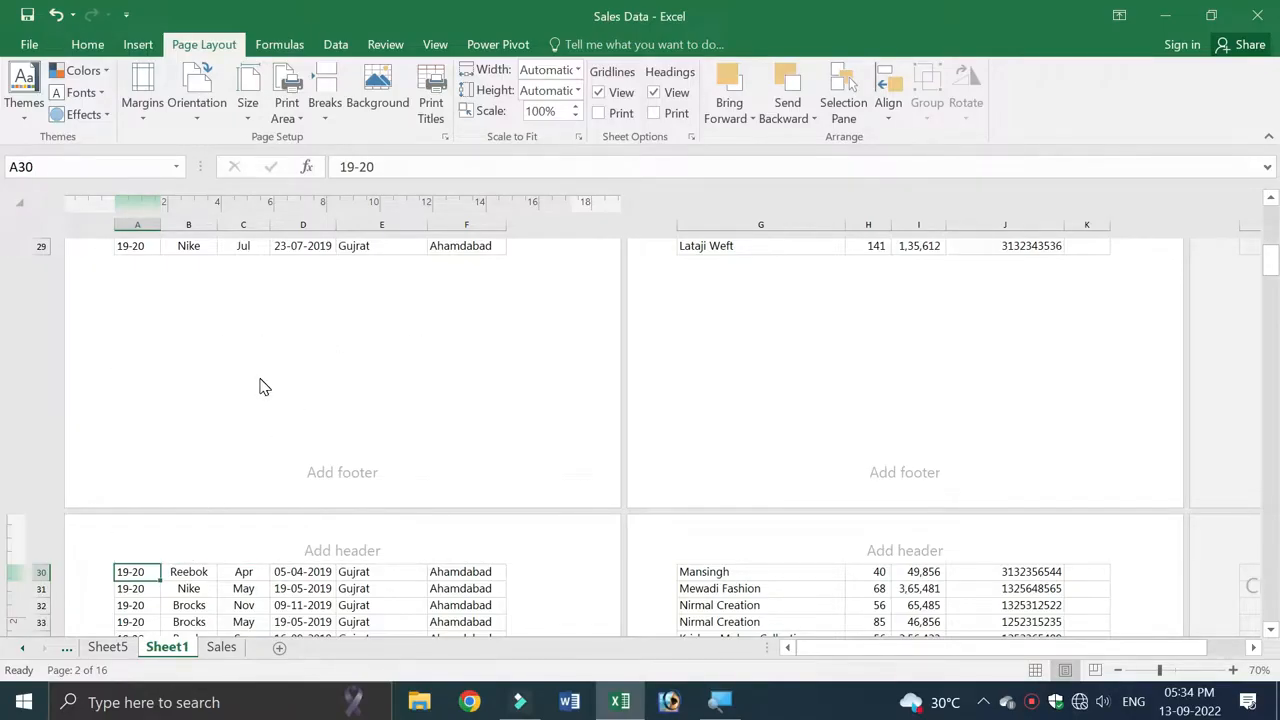
Remove the manual page break at cell A30 and return to the first page's header row
click(133, 573)
click(328, 118)
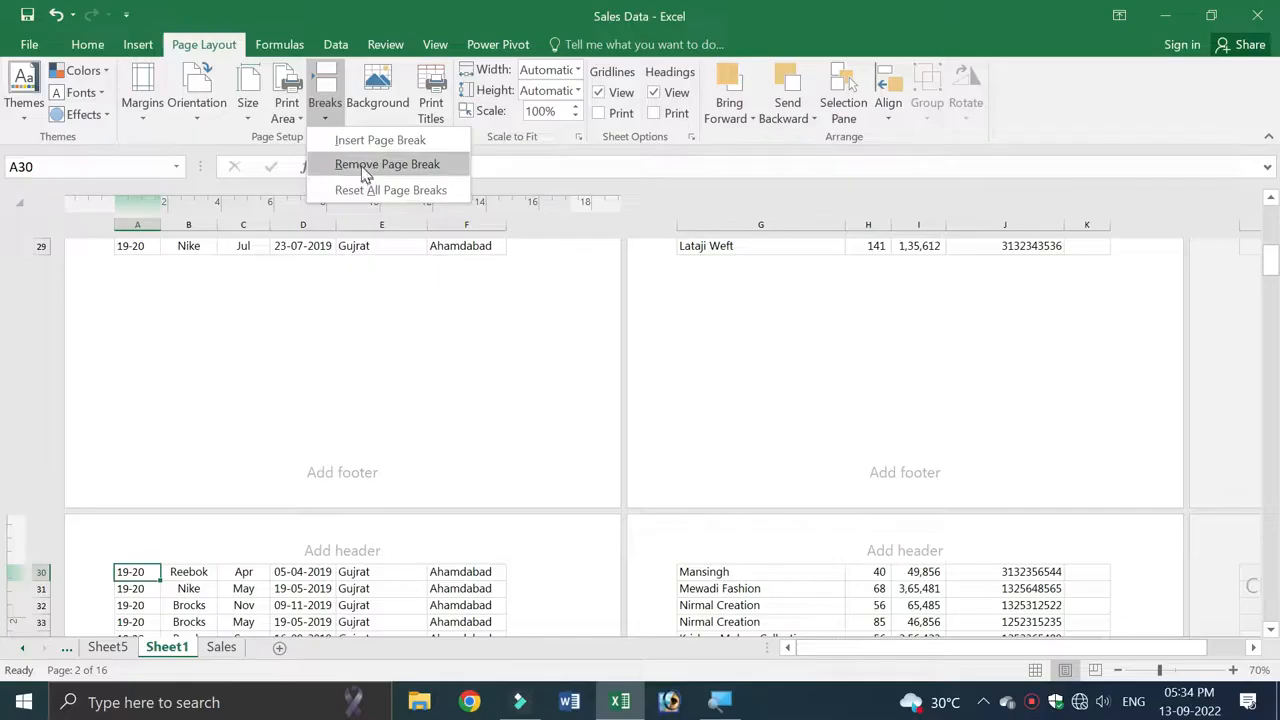
click(368, 168)
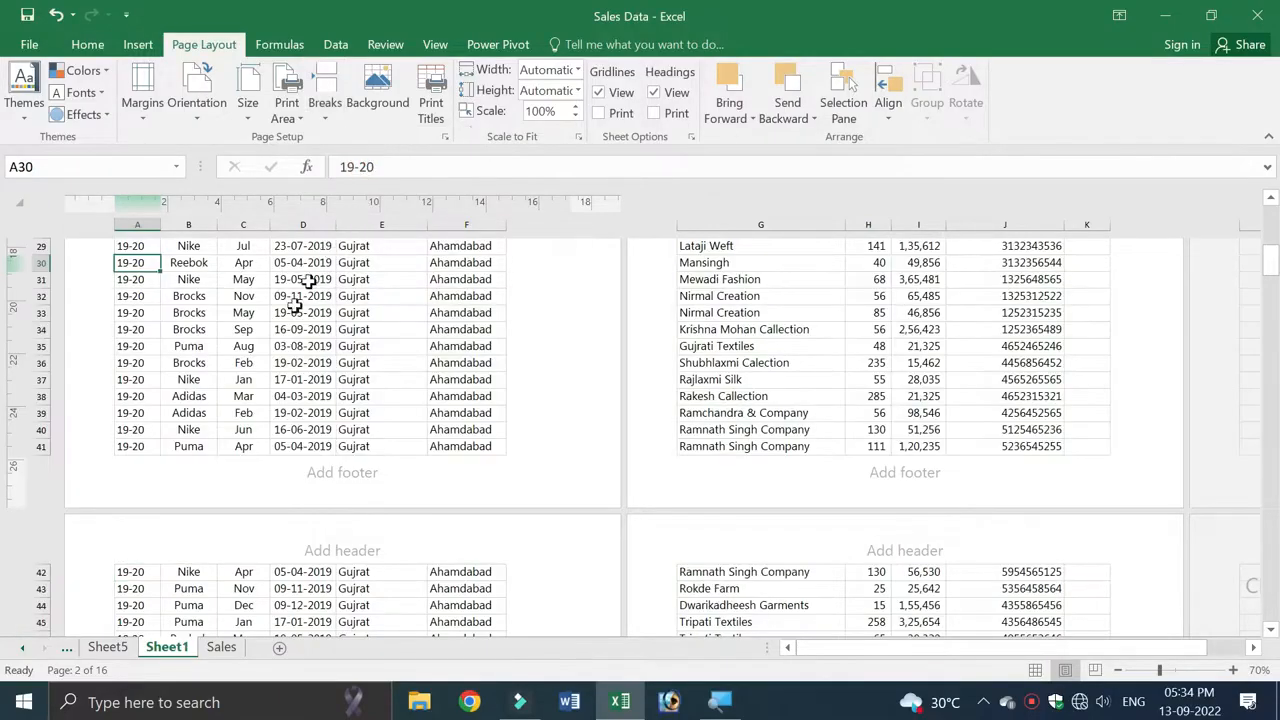
scroll(310, 350, up, 6)
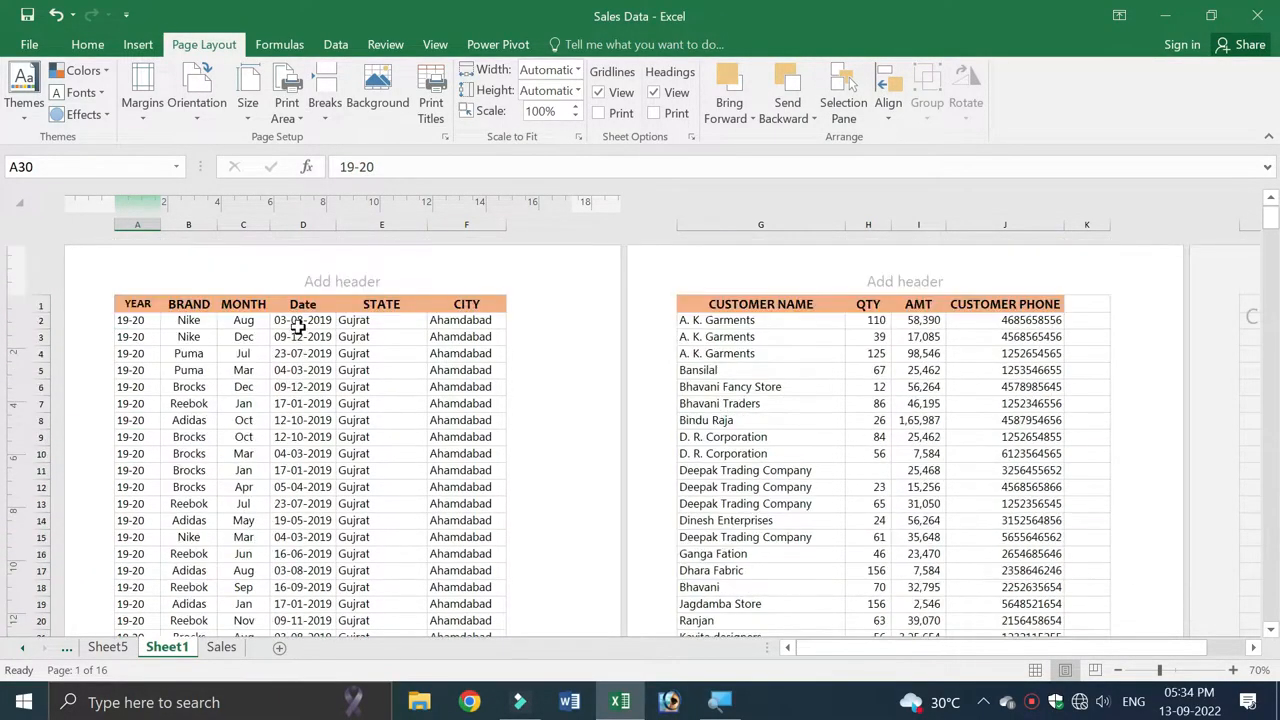
Apply the "Untitled-1 copy" picture from drive D's Photo folder as the sheet background, look it over, and delete the background
click(378, 95)
click(645, 398)
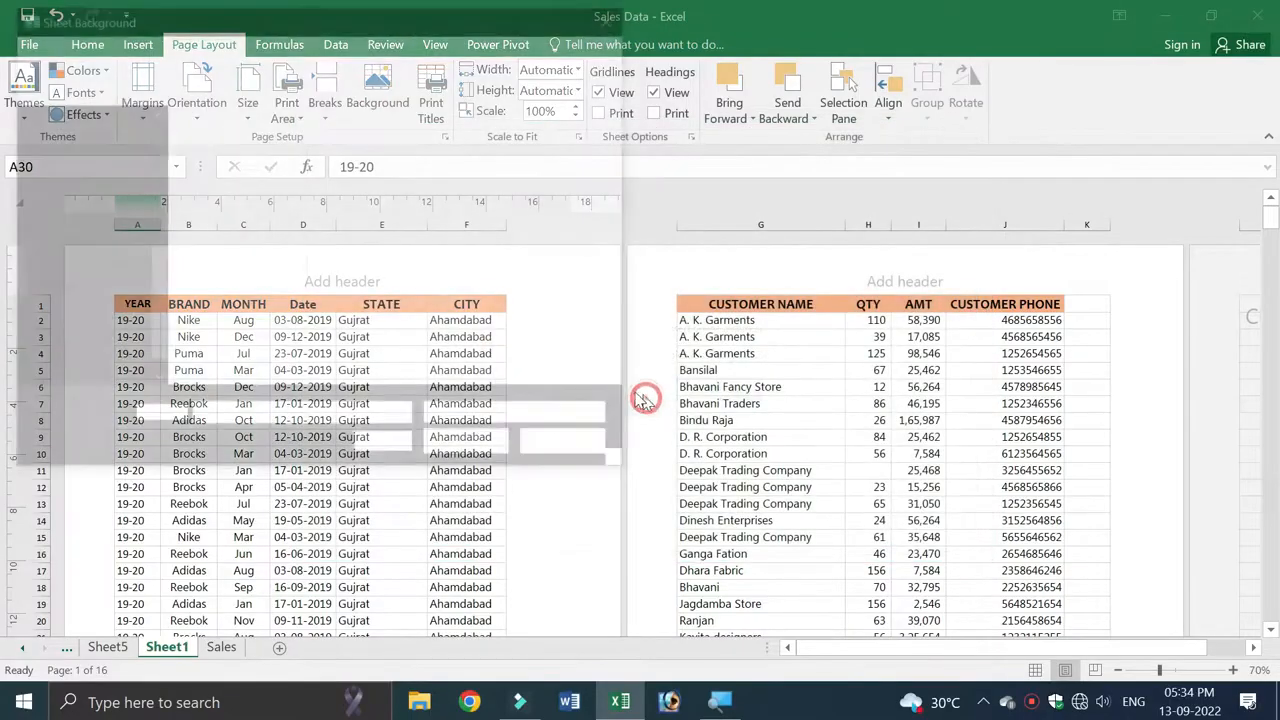
click(90, 338)
click(240, 338)
double_click(240, 338)
scroll(400, 290, down, 5)
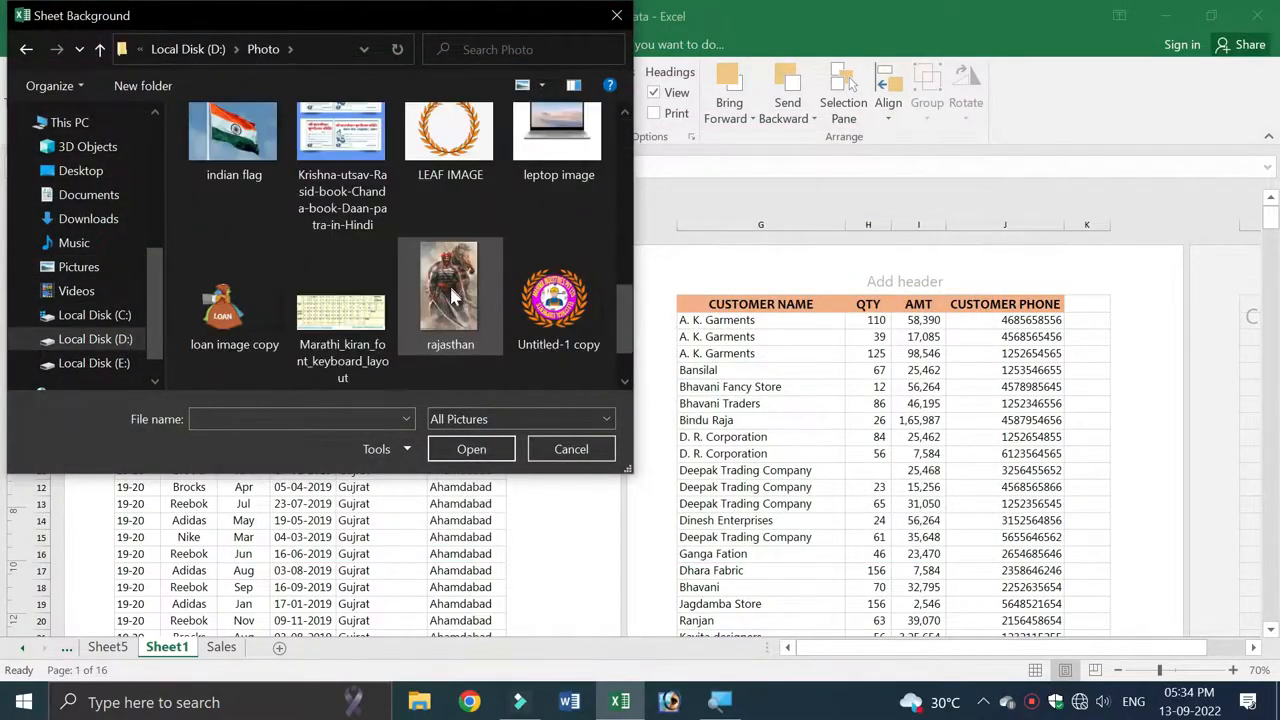
double_click(545, 300)
scroll(342, 393, down, 8)
scroll(343, 393, up, 8)
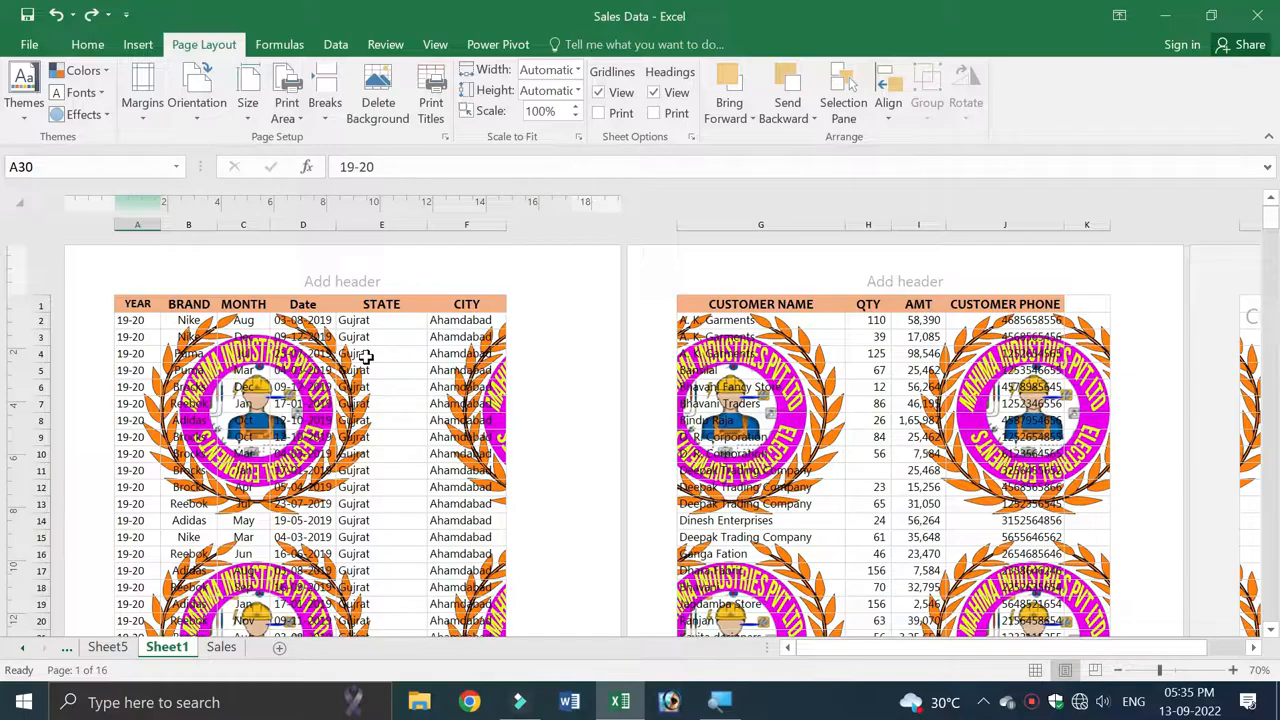
click(376, 90)
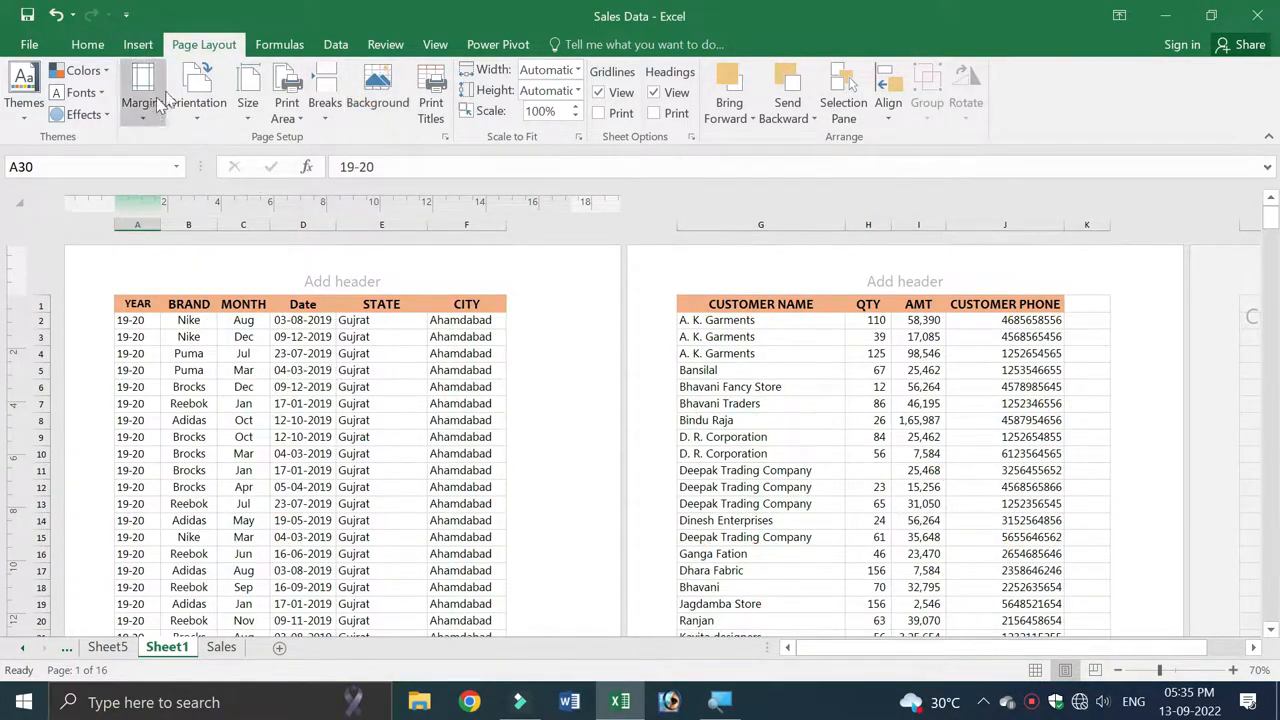
Insert the round Mahima Industries logo picture into the centre section of the page header
click(137, 48)
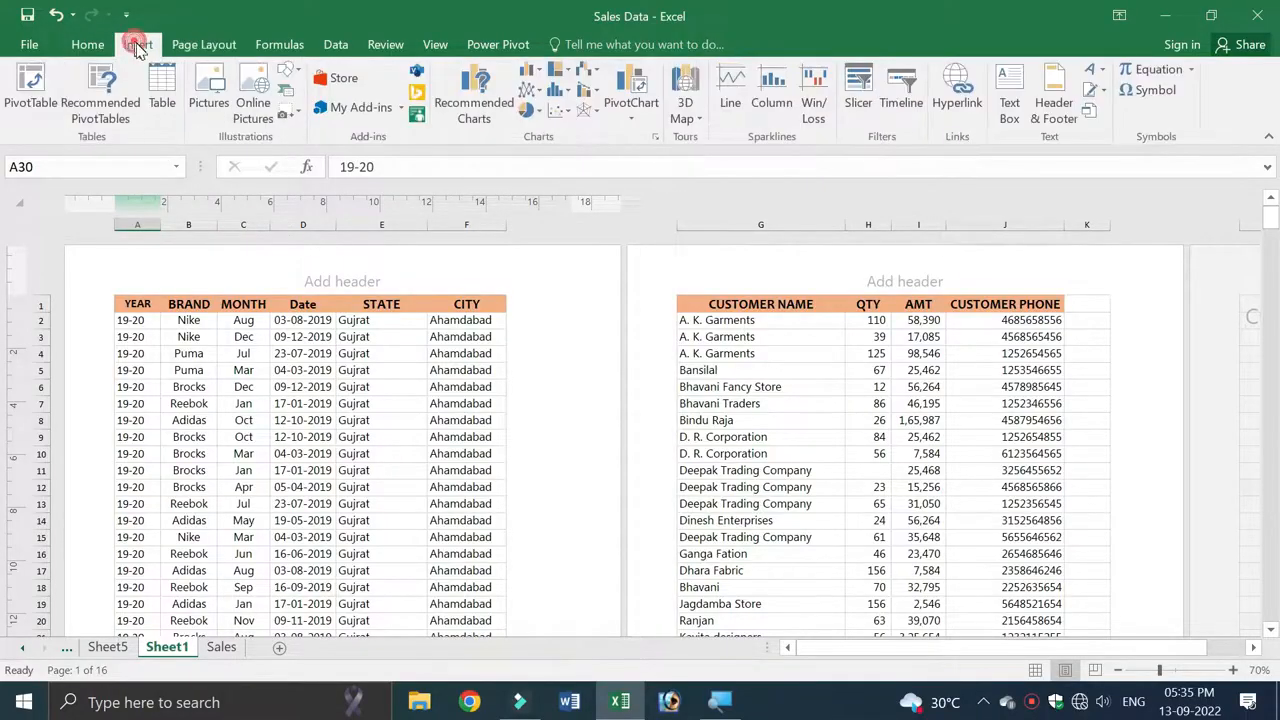
click(1058, 105)
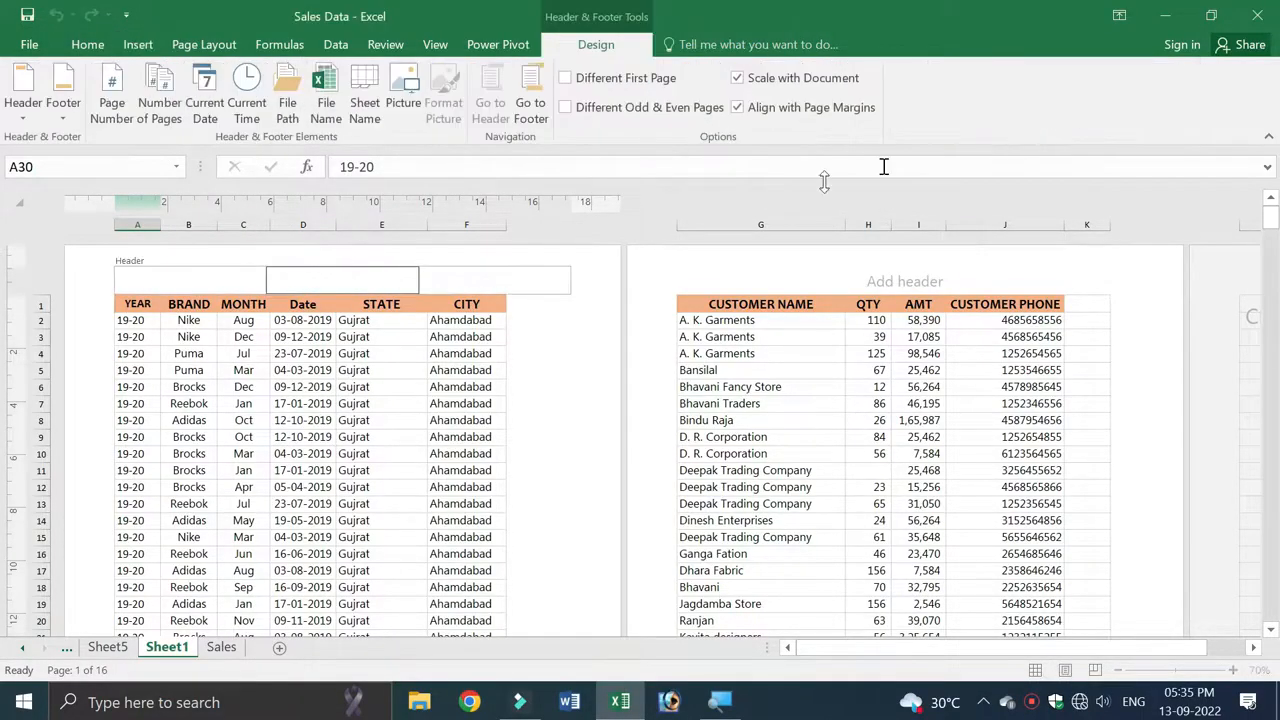
click(407, 90)
click(641, 390)
click(470, 410)
scroll(470, 410, down, 5)
click(623, 318)
click(563, 536)
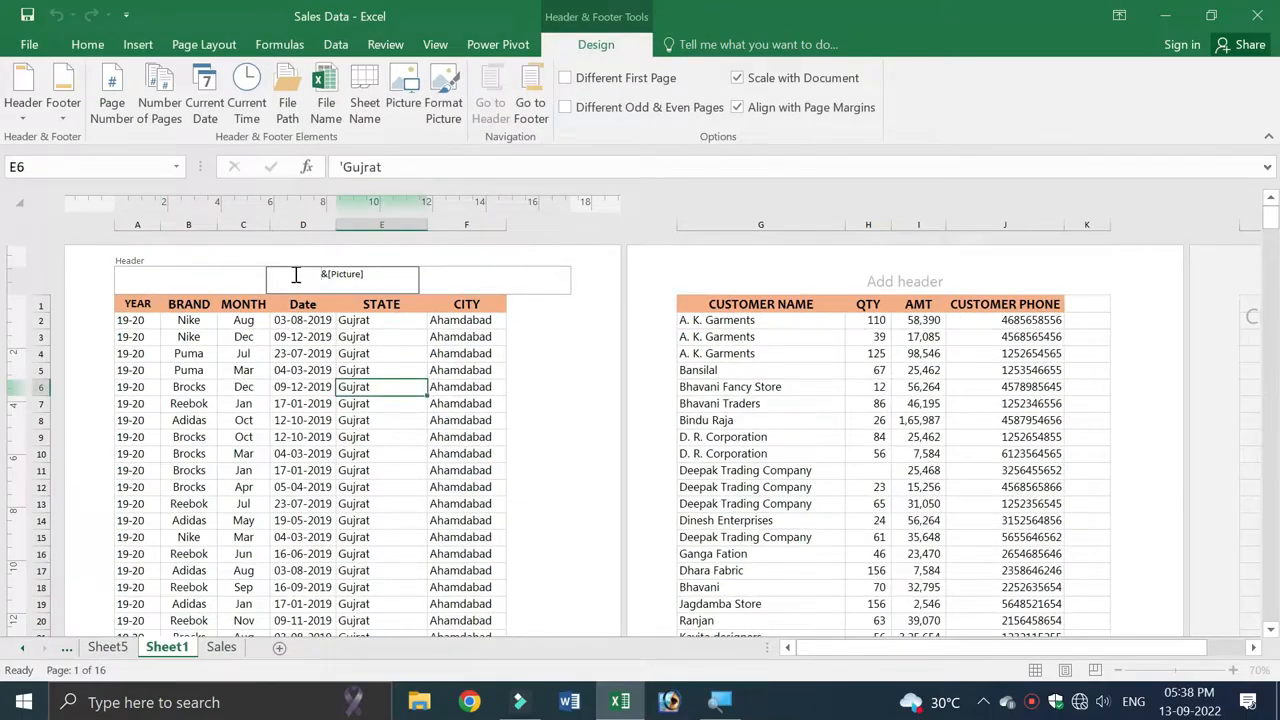
Shift the header picture down the page with 17 blank lines before it, and leave header editing
key(Return)
key(Return)
key(Return)
key(Return)
key(Return)
key(Return)
key(Return)
key(Return)
key(Return)
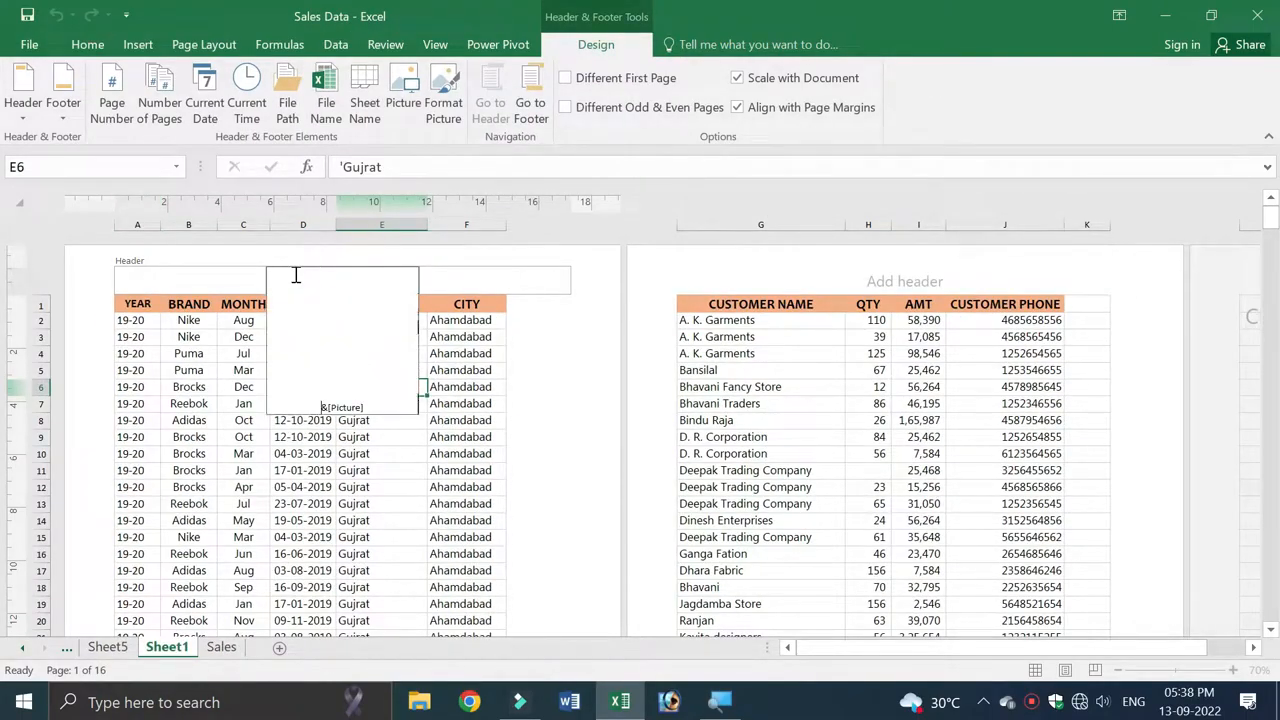
key(Return)
key(Return)
key(Return)
key(Return)
key(Return)
key(Return)
key(Return)
key(Return)
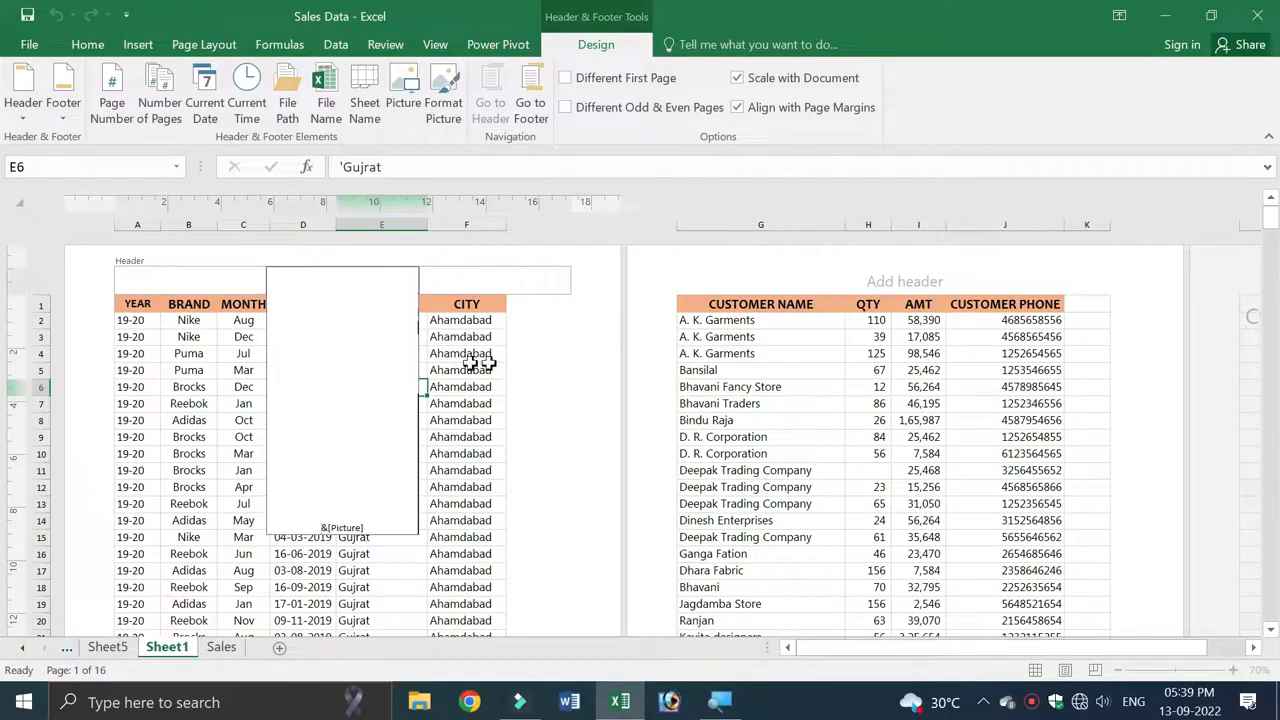
click(212, 437)
Examine how the logo picture sits behind the data on the pages, at different zoom levels
scroll(488, 473, down, 5)
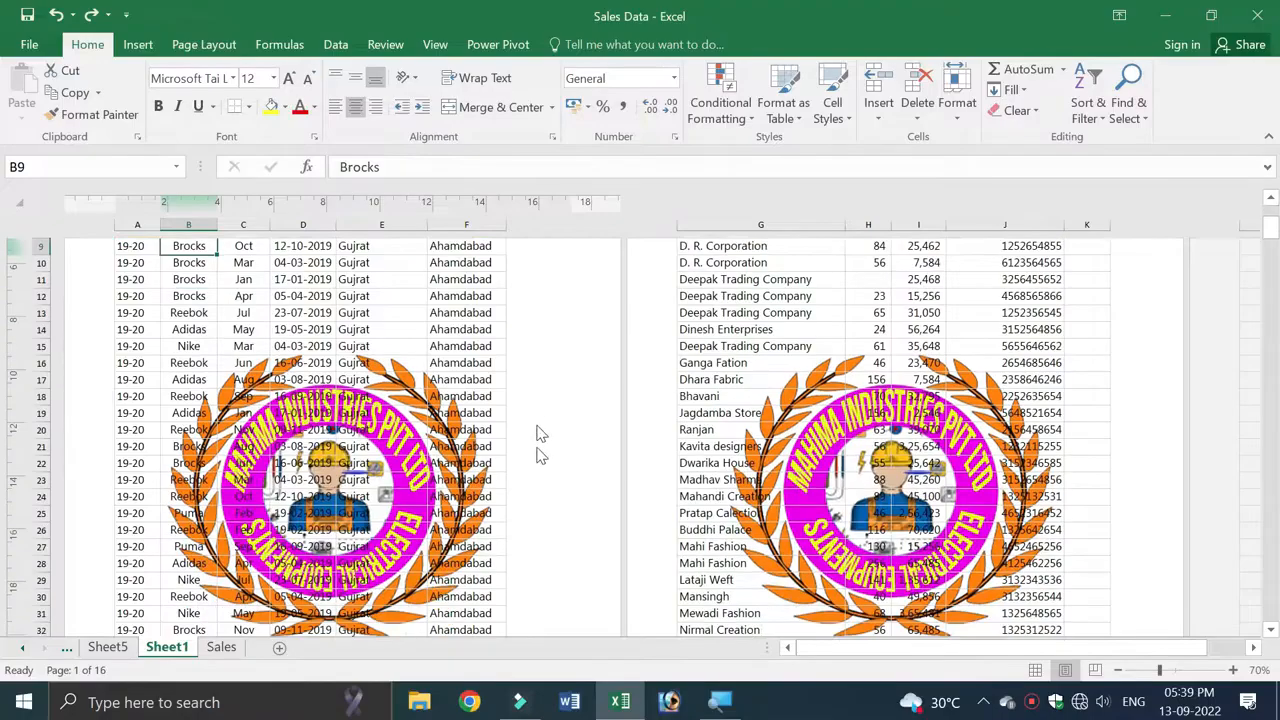
scroll(474, 407, up, 1)
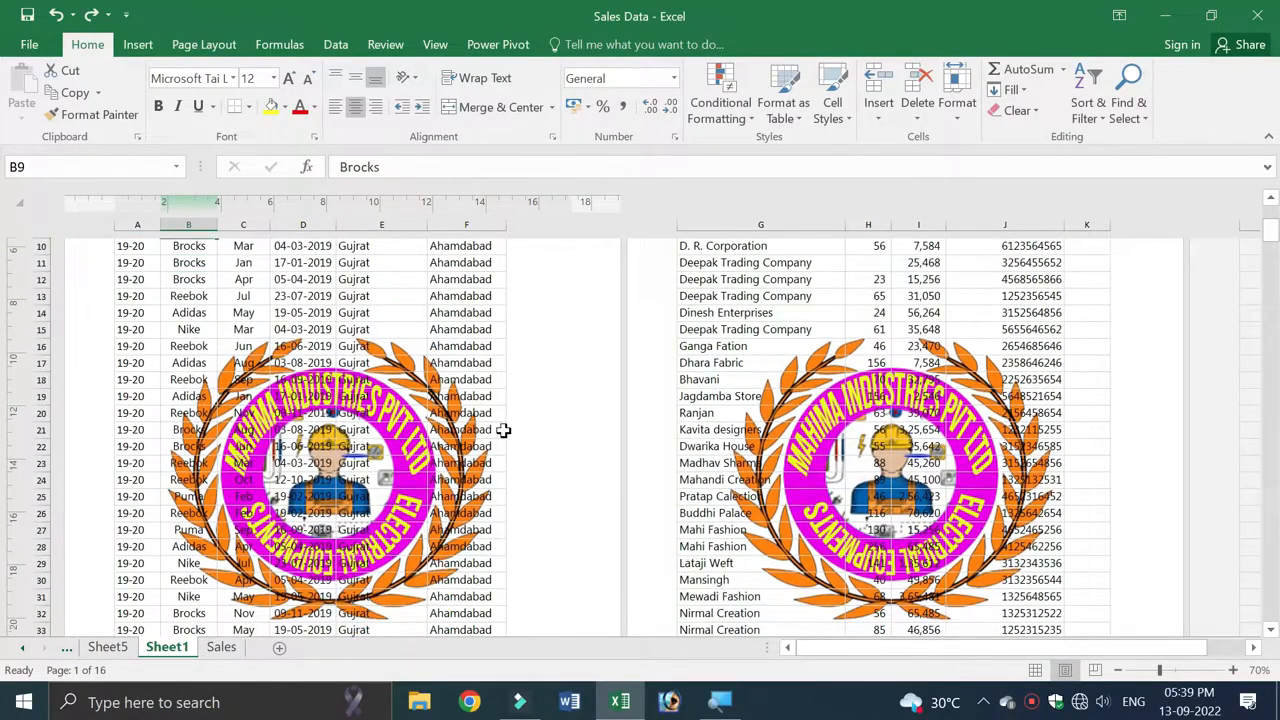
scroll(500, 430, down, 1)
scroll(500, 430, down, 3)
scroll(503, 434, up, 1)
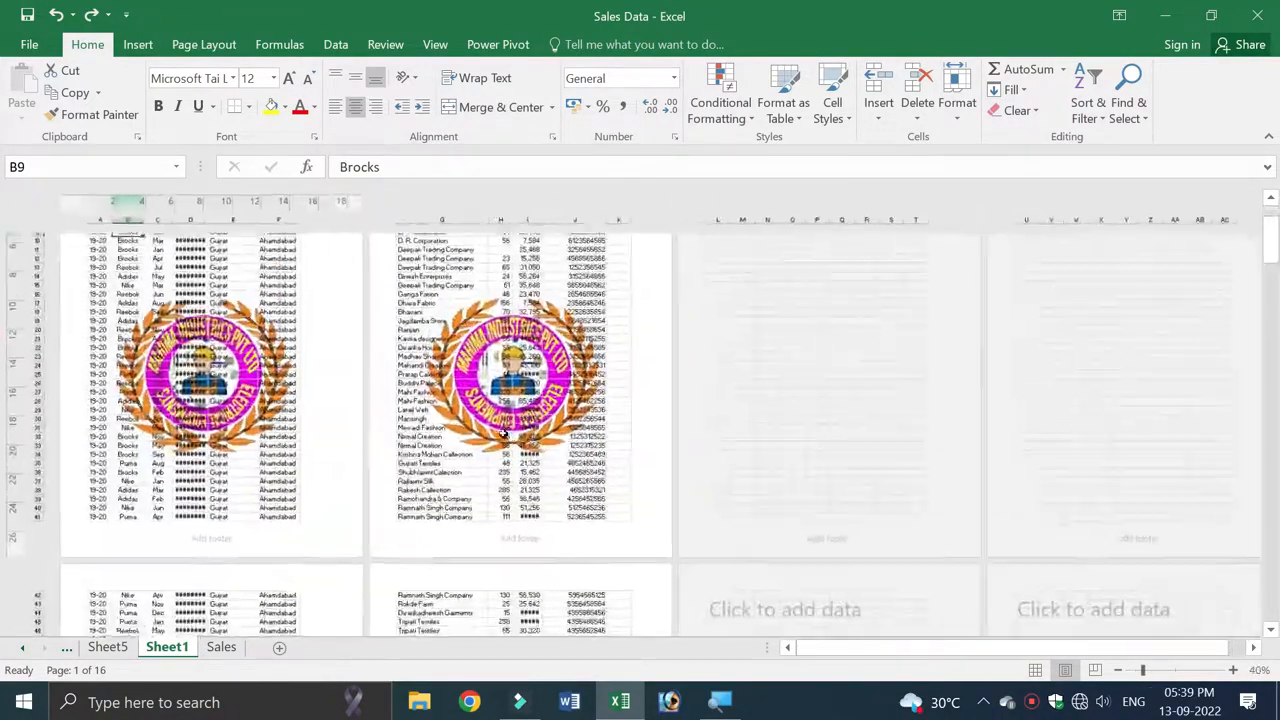
scroll(503, 434, down, 1)
scroll(280, 468, up, 2)
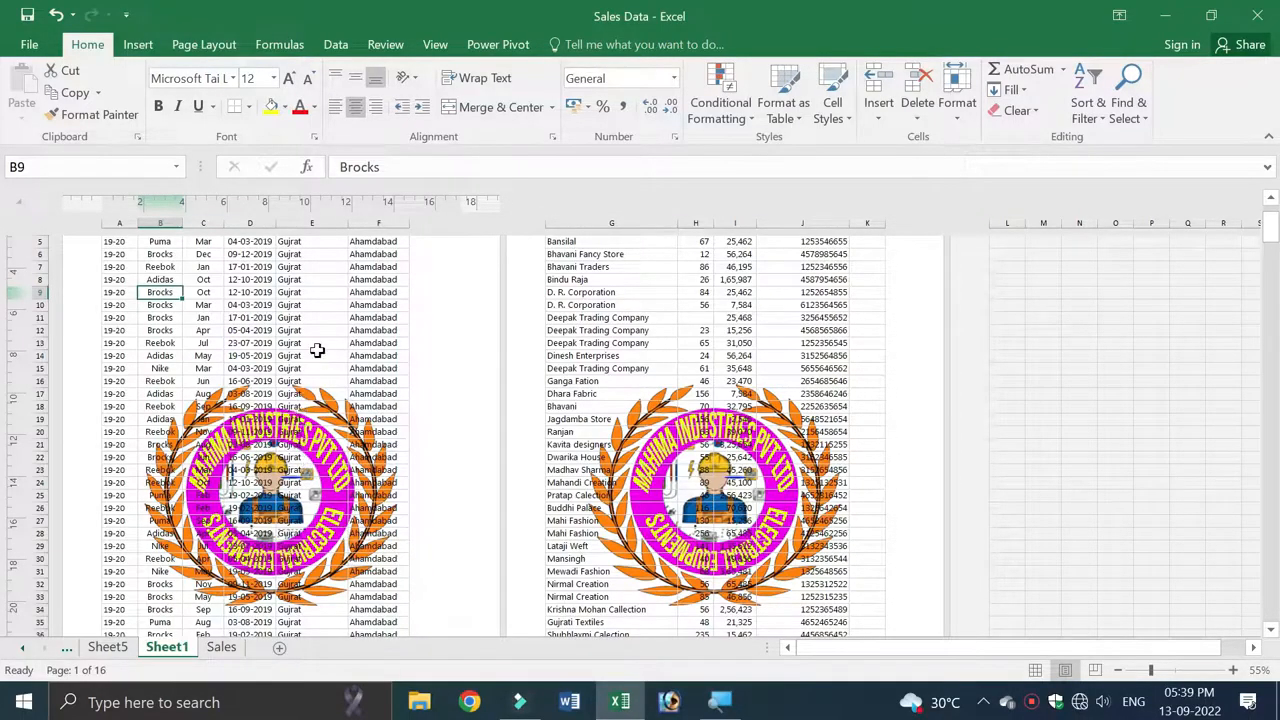
scroll(303, 320, down, 1)
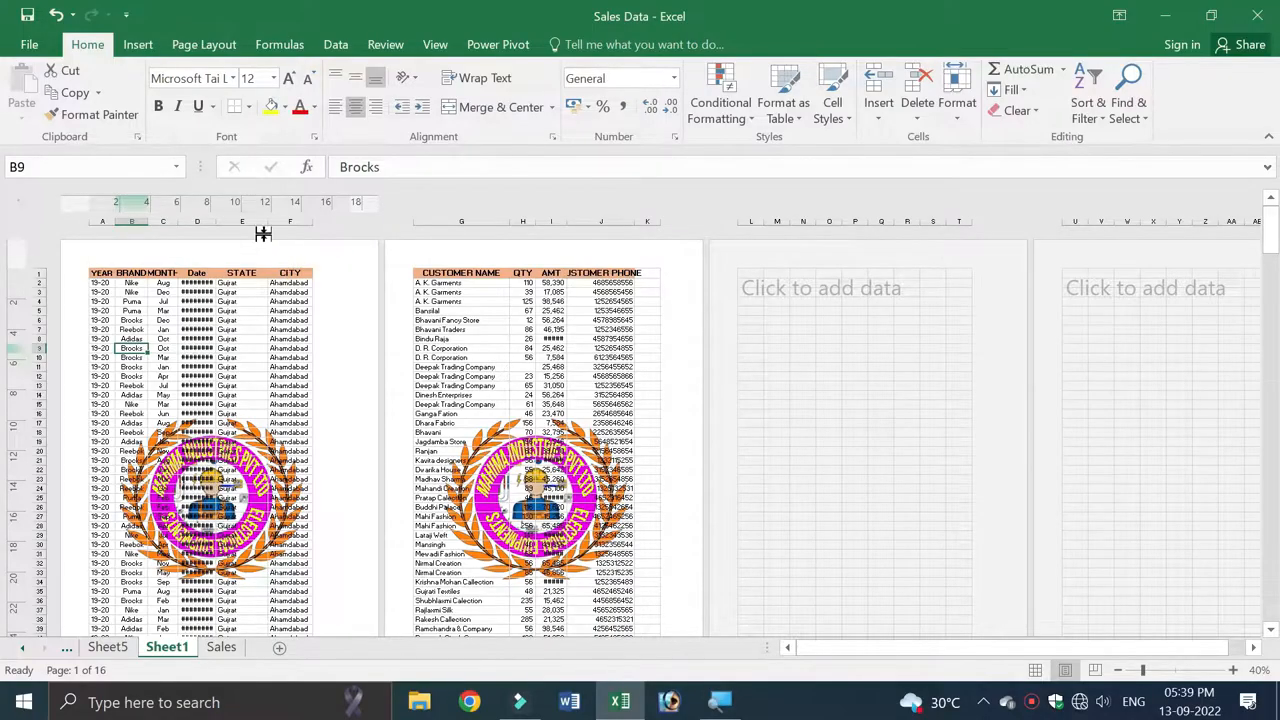
Format the picture in the centre header with its brightness set to 71 %
click(230, 258)
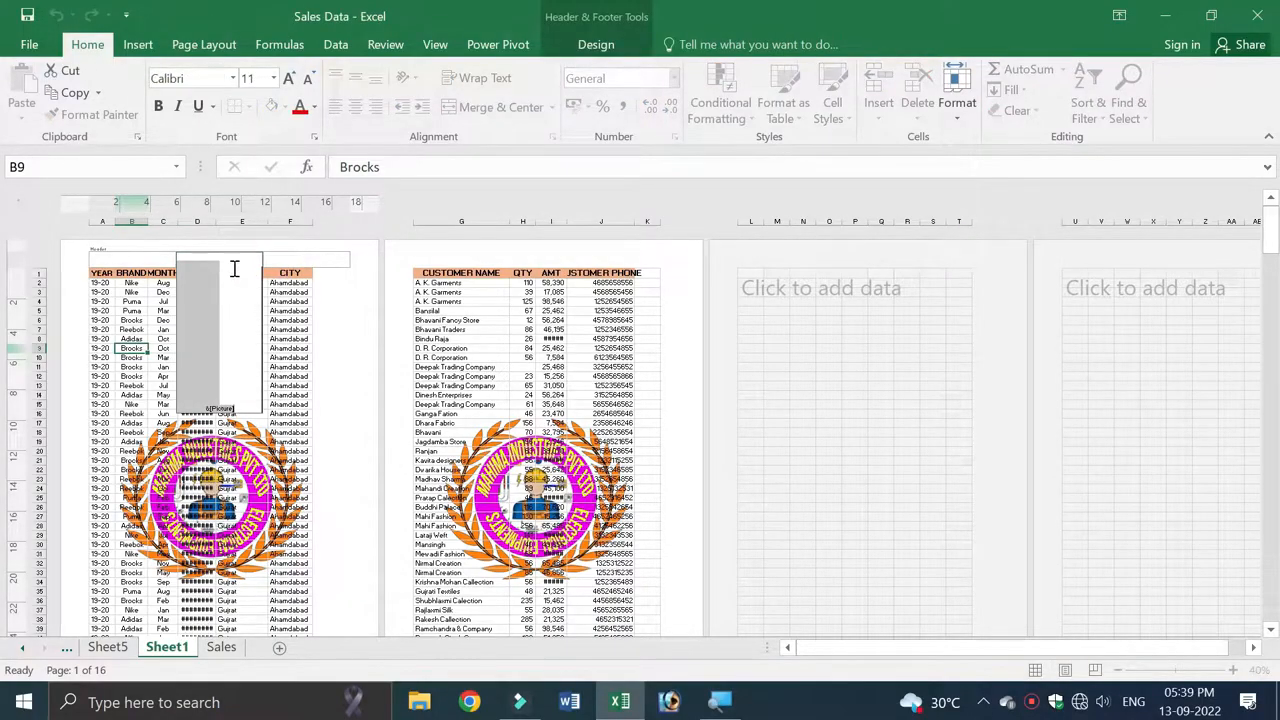
click(596, 44)
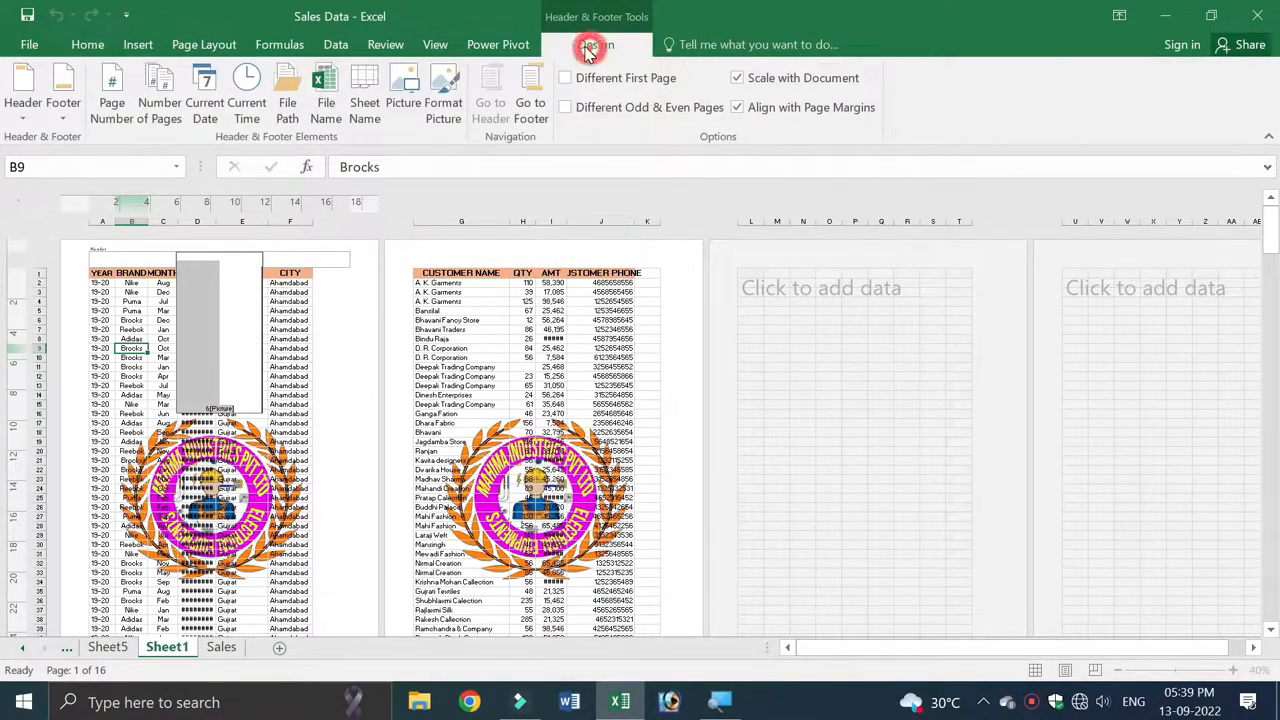
click(443, 112)
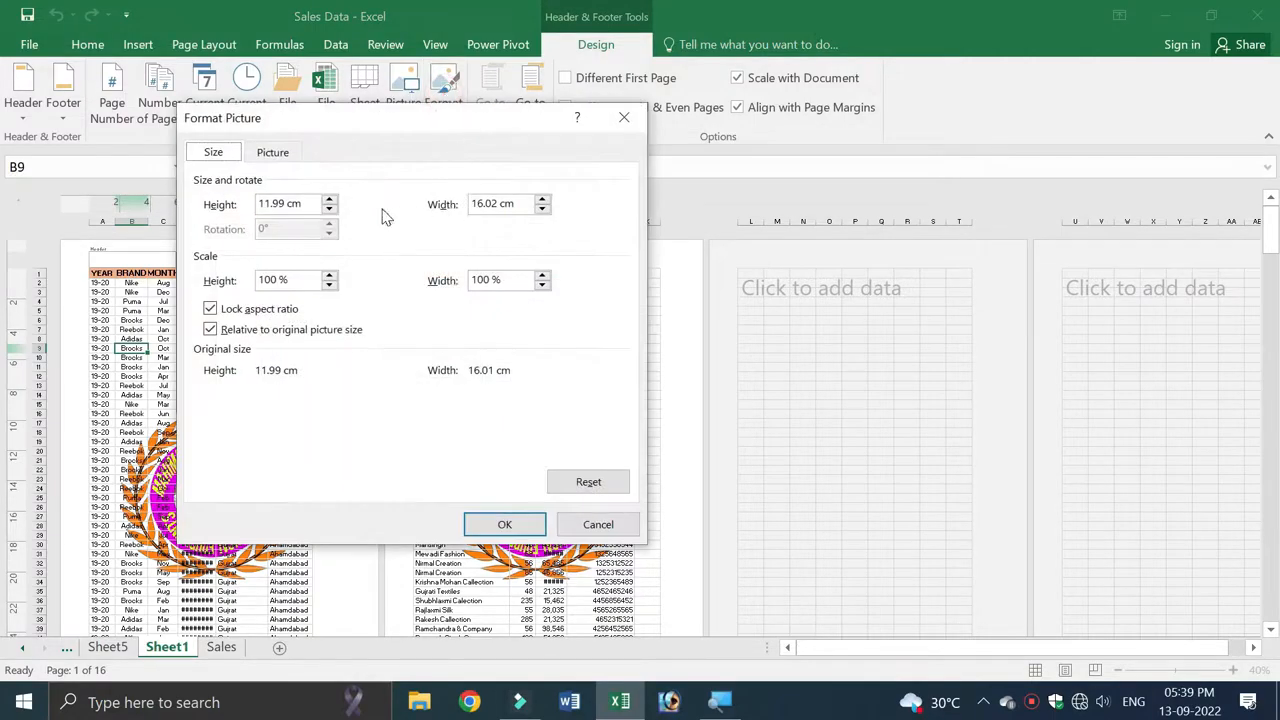
click(273, 152)
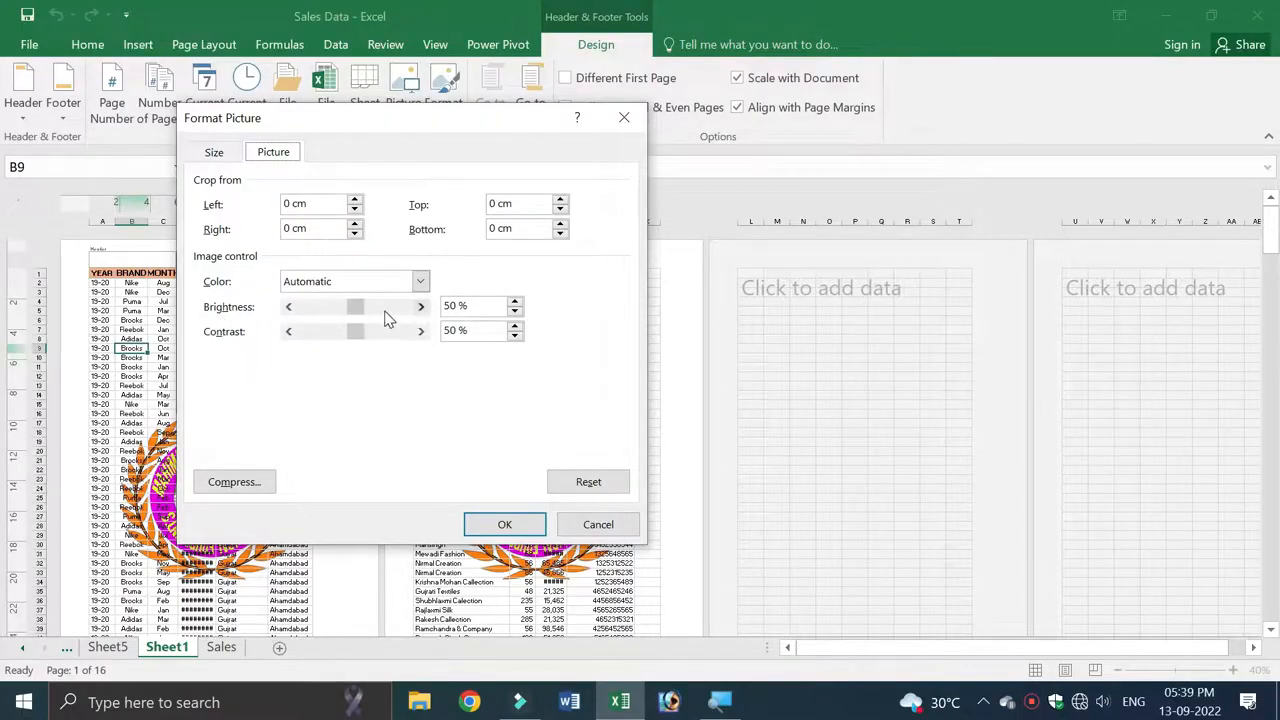
drag(363, 309, 377, 313)
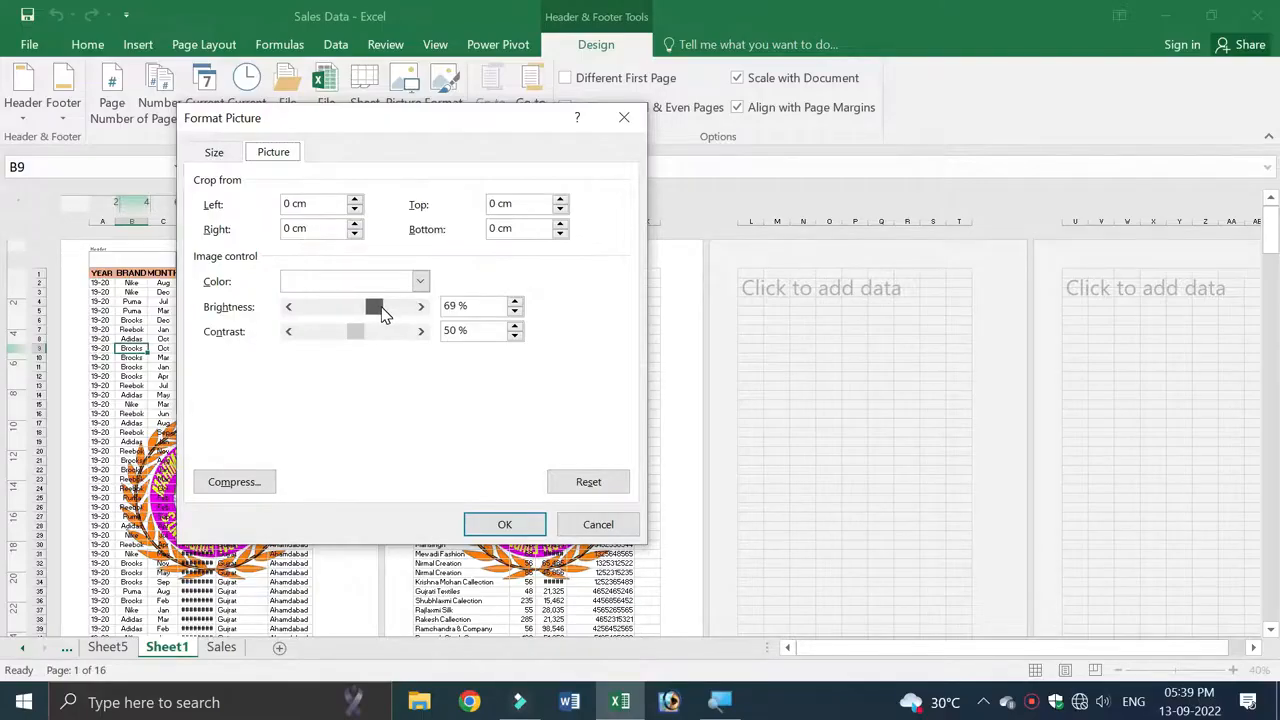
drag(384, 314, 387, 314)
click(506, 525)
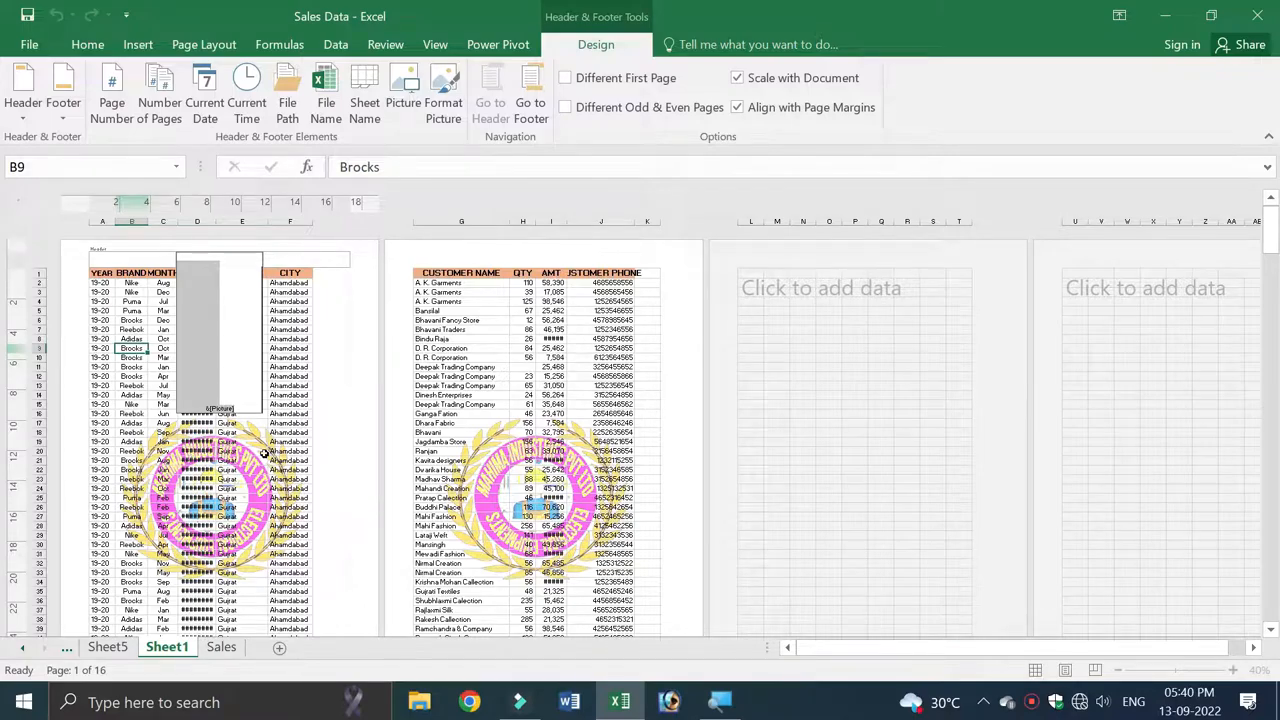
Raise the header picture's brightness further for a fainter watermark, leave the header and show the print preview
click(442, 108)
click(283, 151)
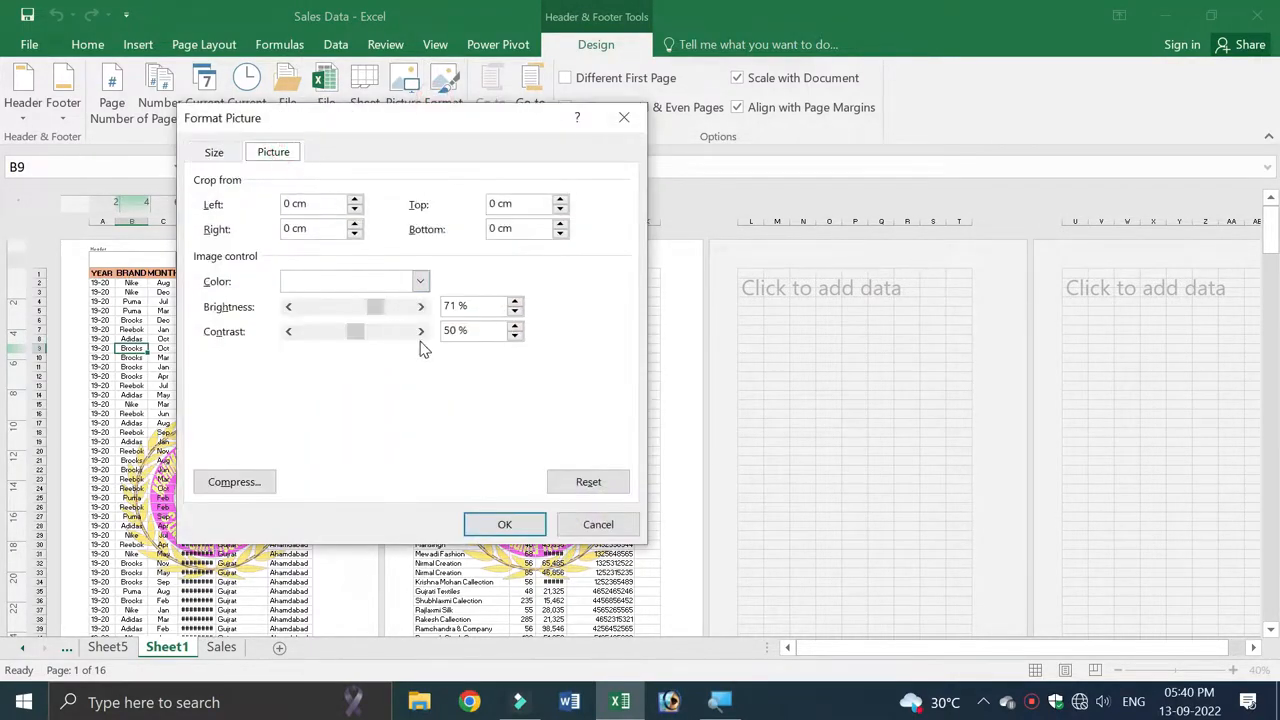
drag(377, 309, 394, 312)
click(482, 524)
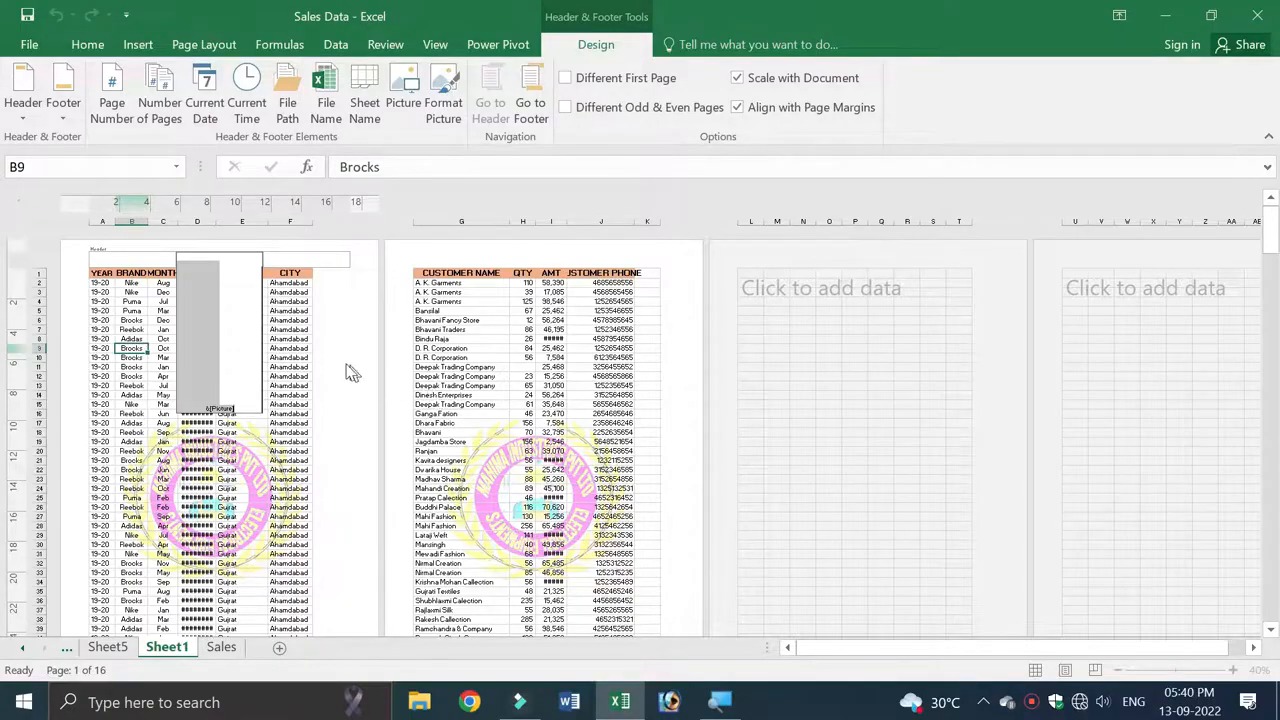
click(303, 330)
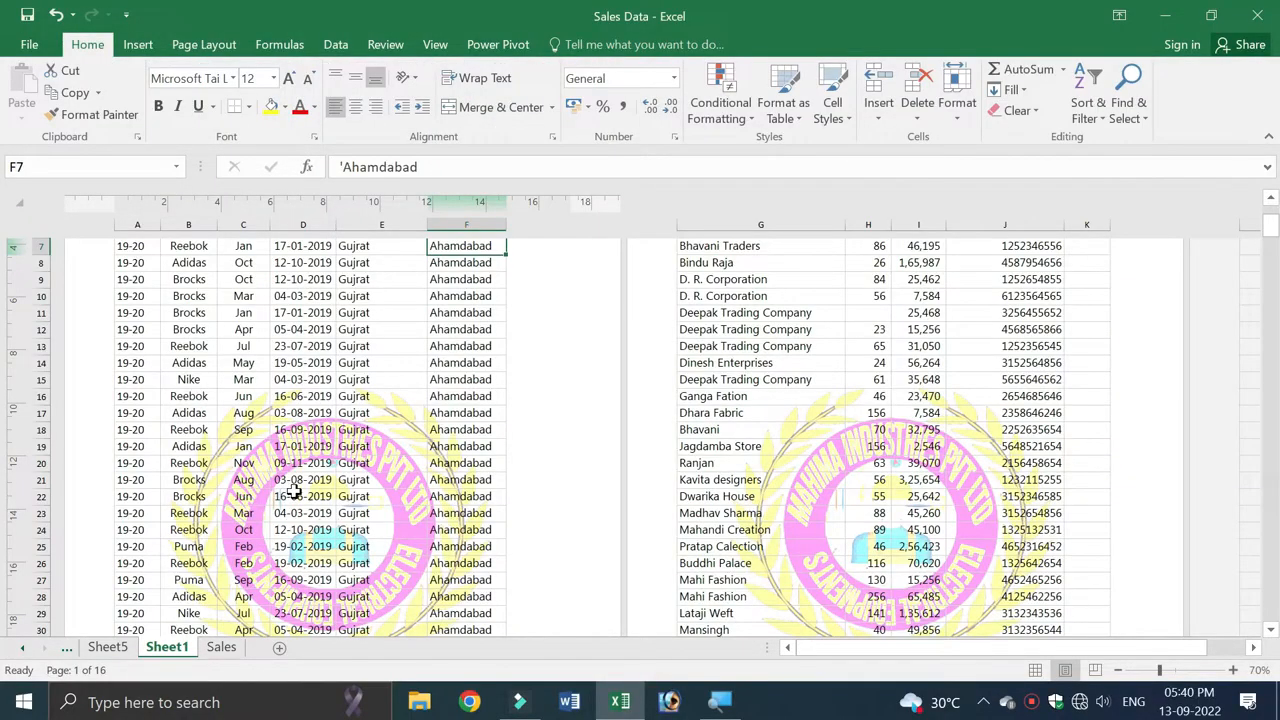
key(ctrl+p)
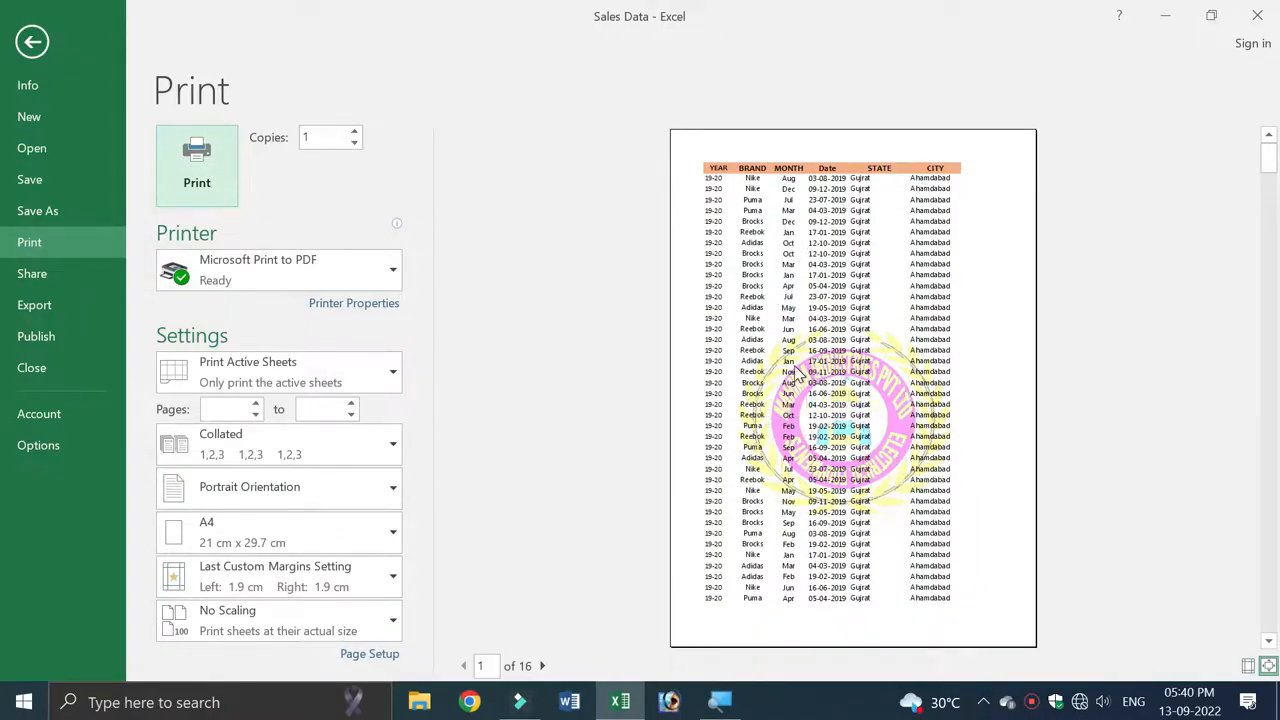
Close the print preview and remove the watermark picture from the page header by setting the header to (none)
key(Escape)
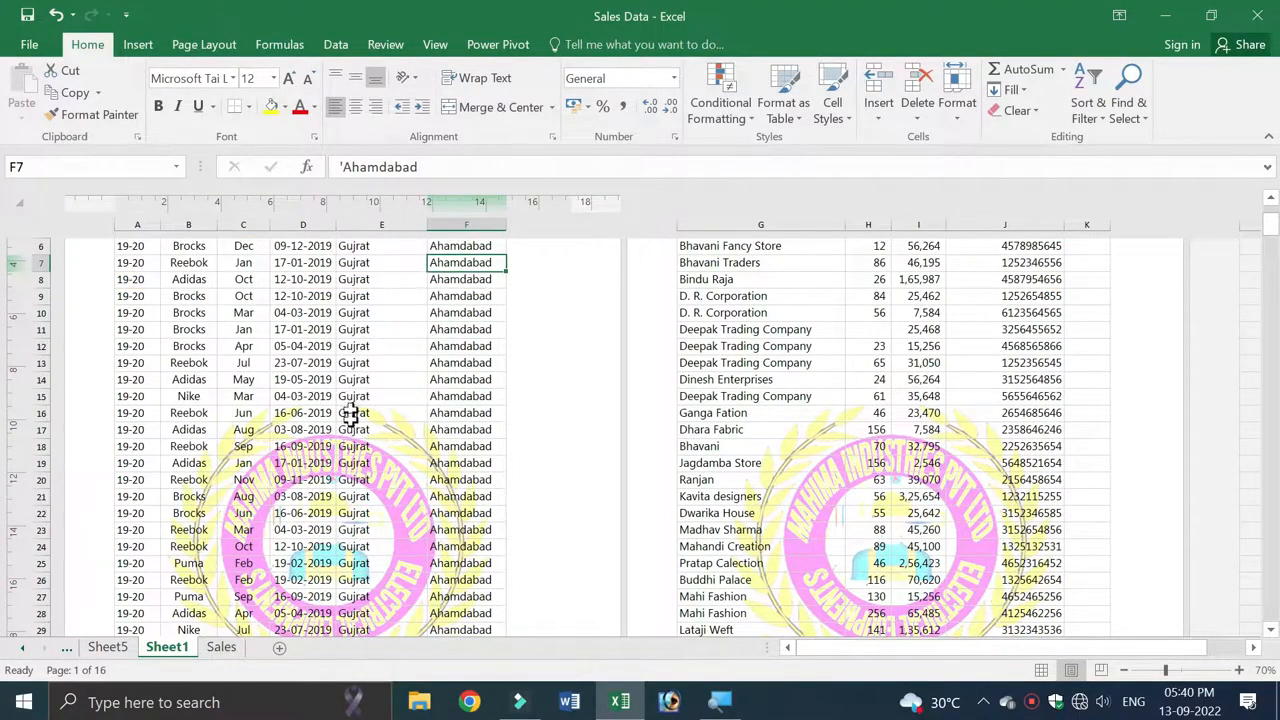
scroll(378, 356, up, 2)
click(320, 283)
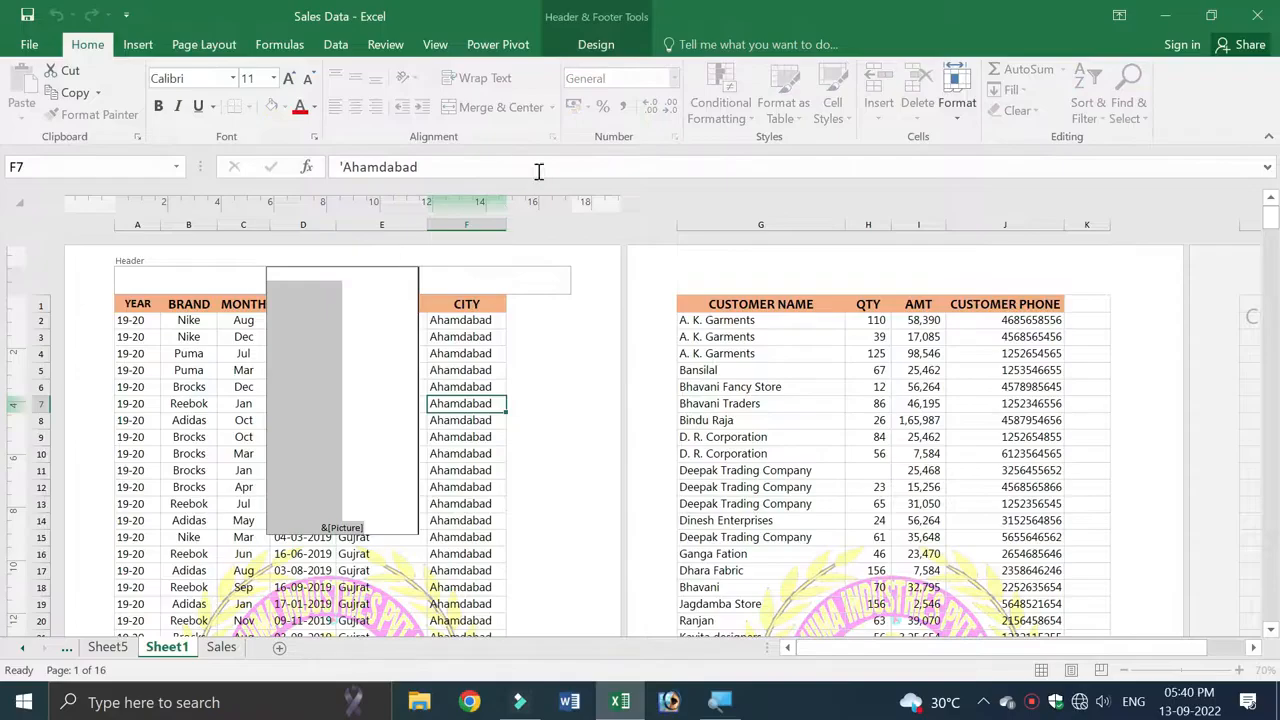
click(600, 48)
click(22, 95)
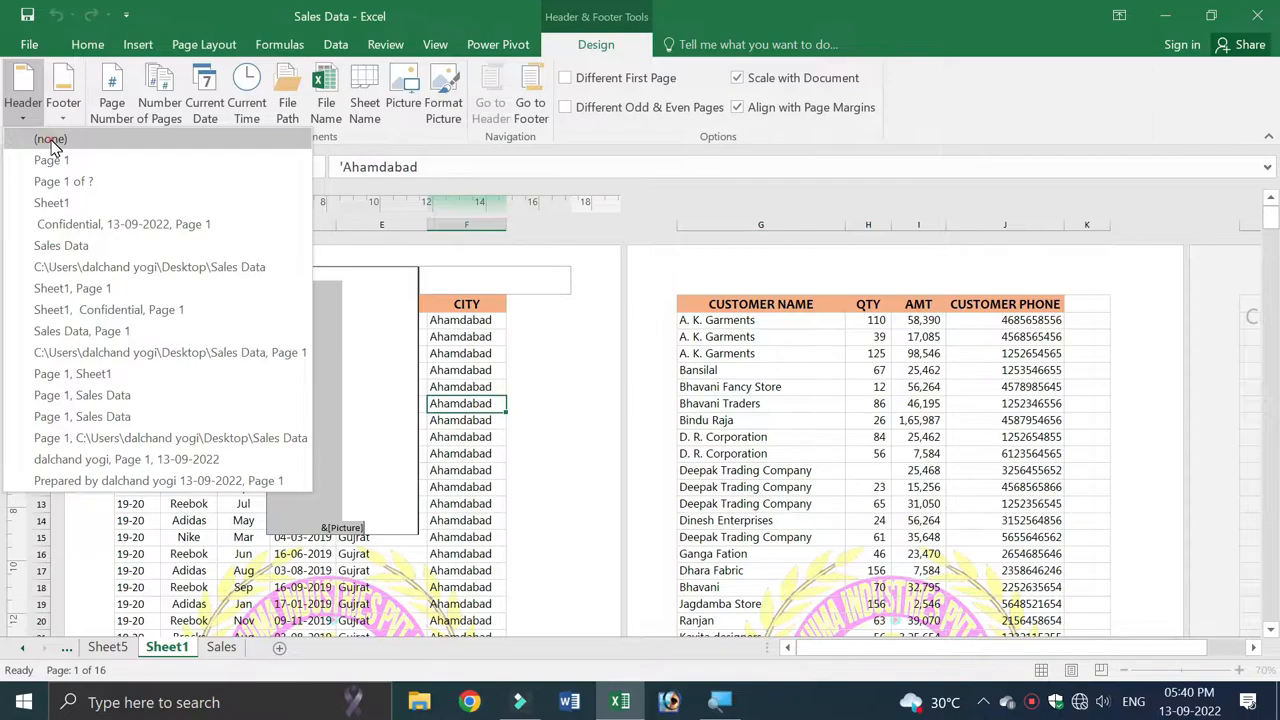
click(50, 140)
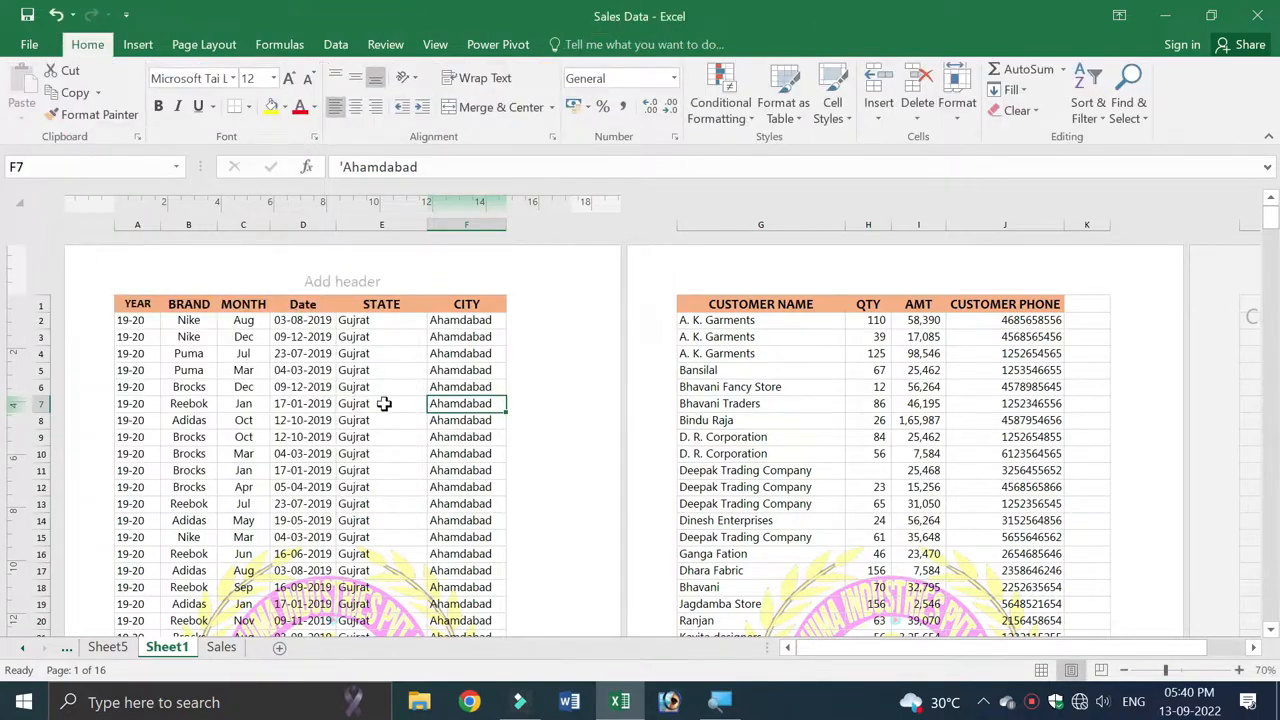
Check the sheet's pages and the print preview for any leftover header picture, and return to the sheet
click(390, 438)
click(407, 384)
scroll(436, 436, down, 3)
click(430, 363)
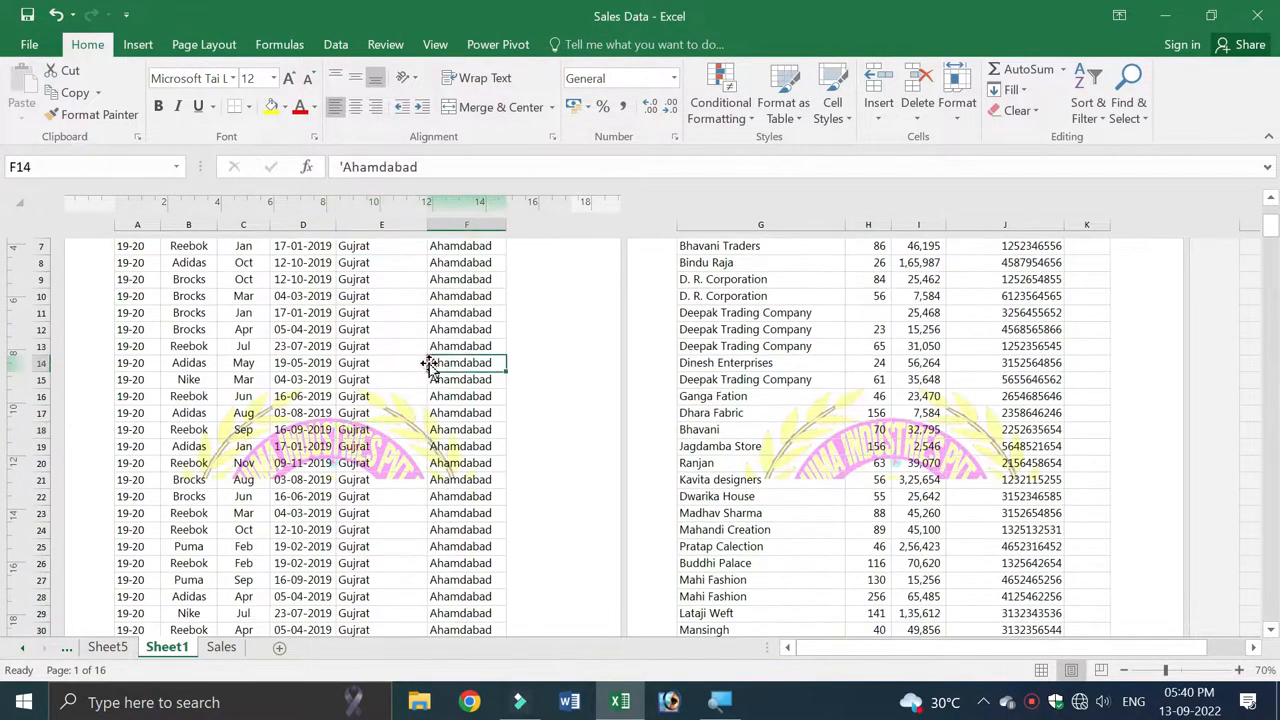
key(ctrl+p)
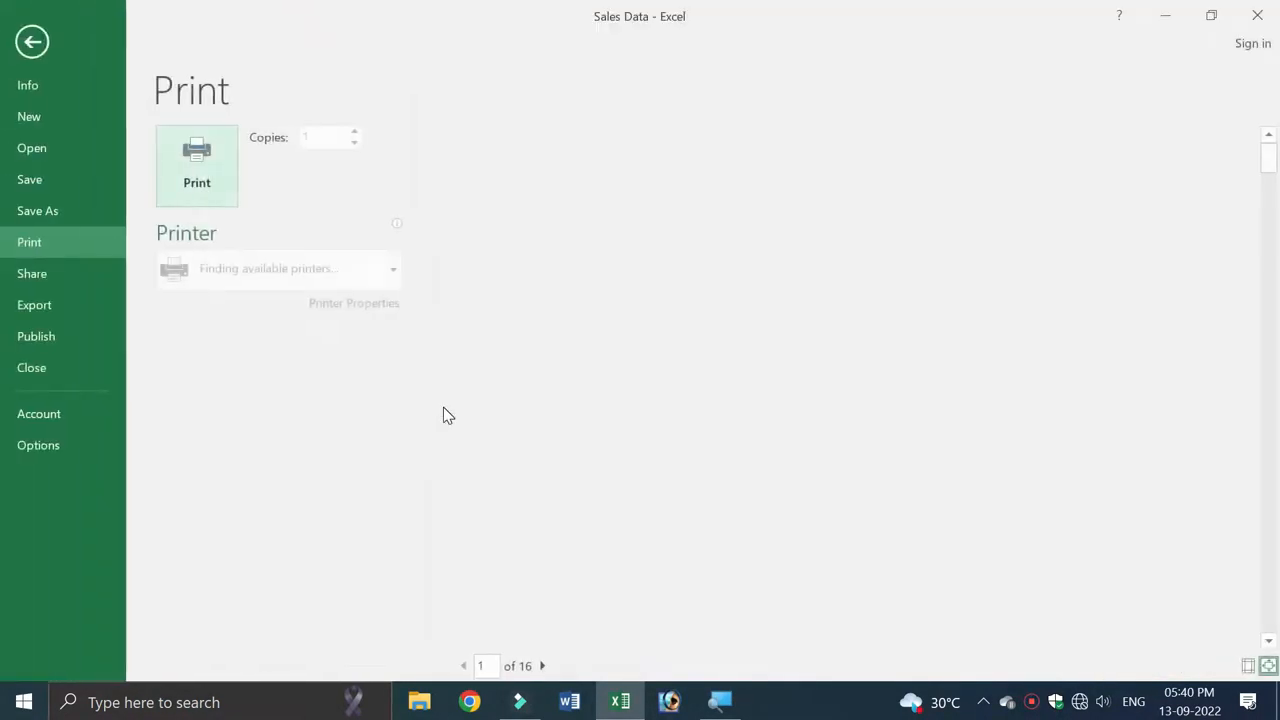
key(Escape)
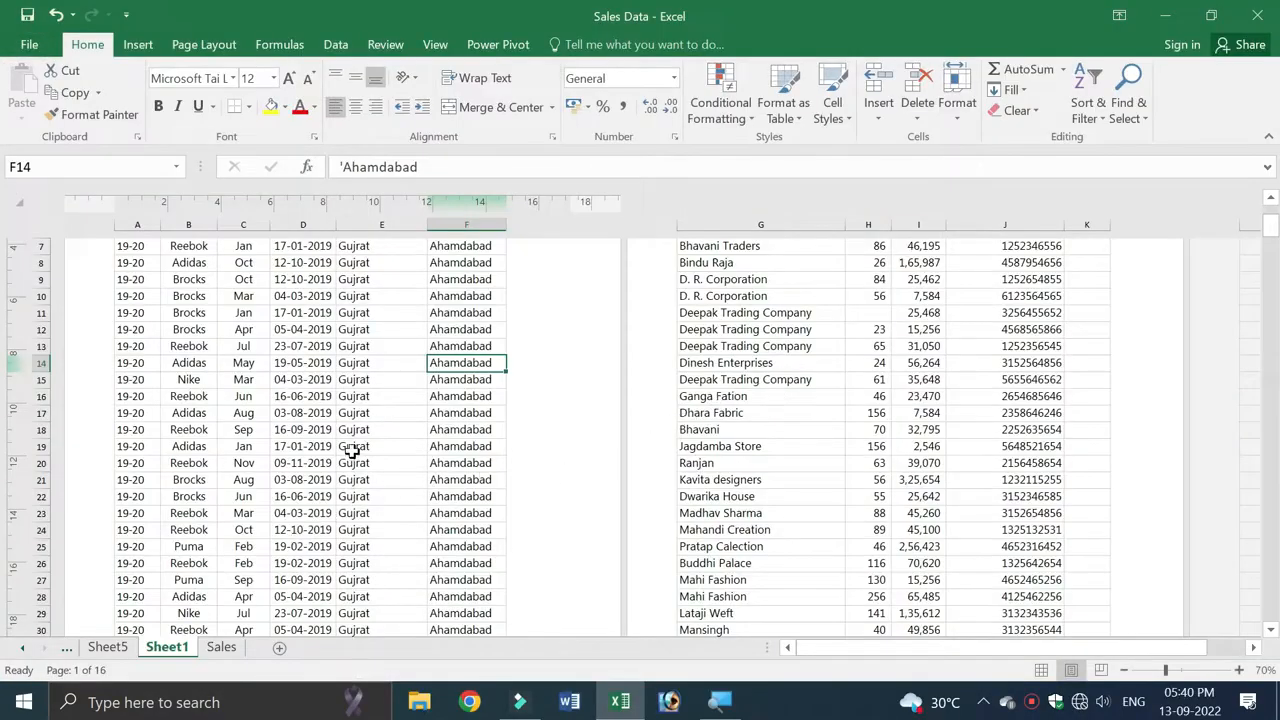
Page through the first few pages of the print preview to examine where the column headings print
scroll(349, 449, up, 3)
click(288, 403)
click(226, 46)
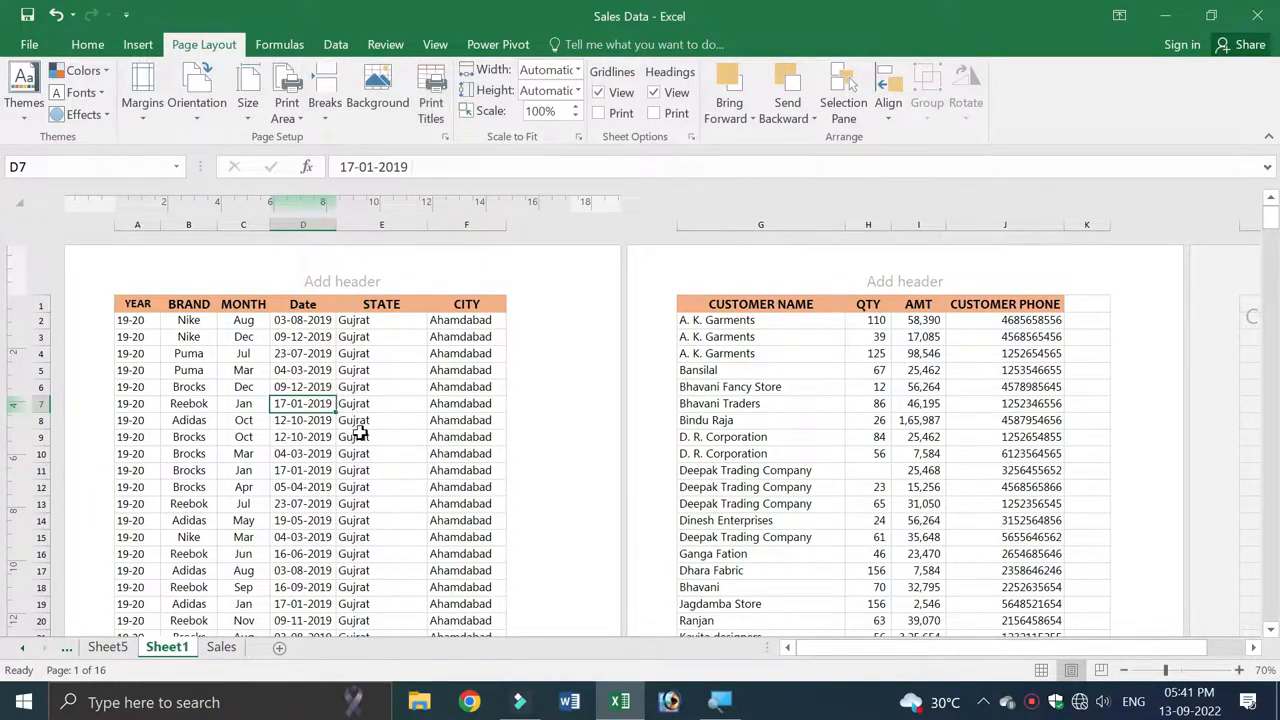
key(ctrl+p)
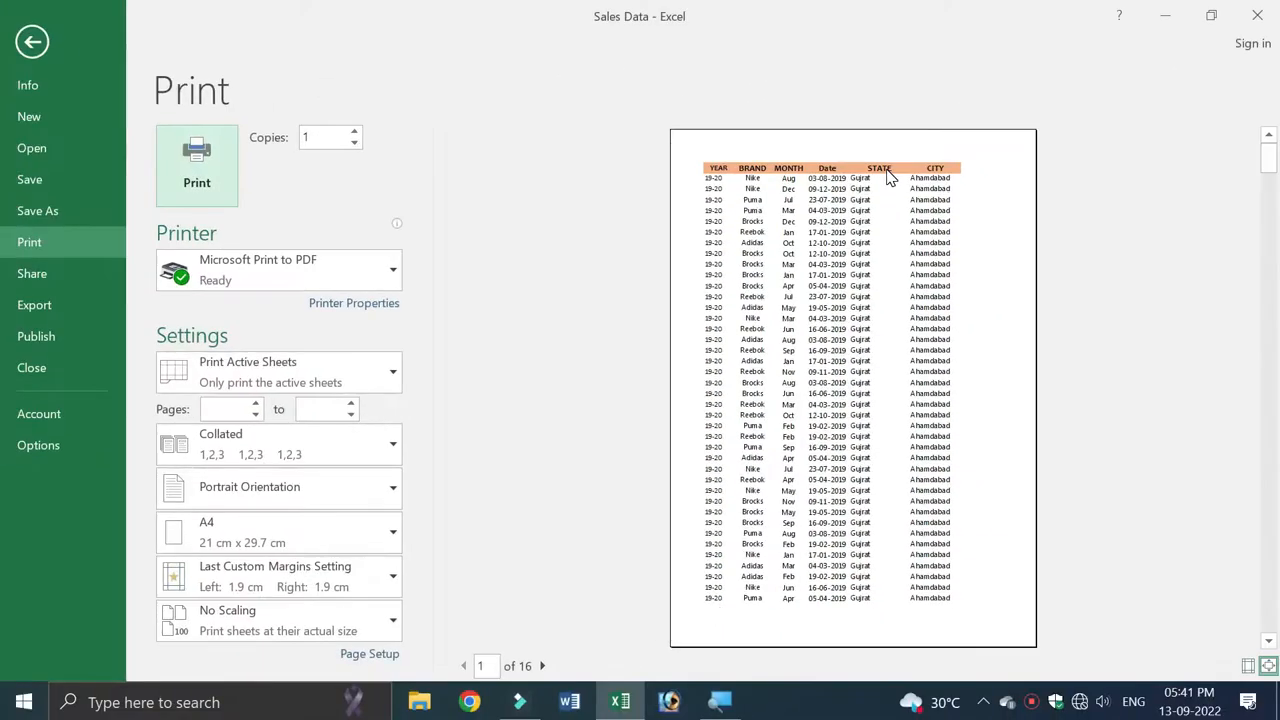
click(544, 666)
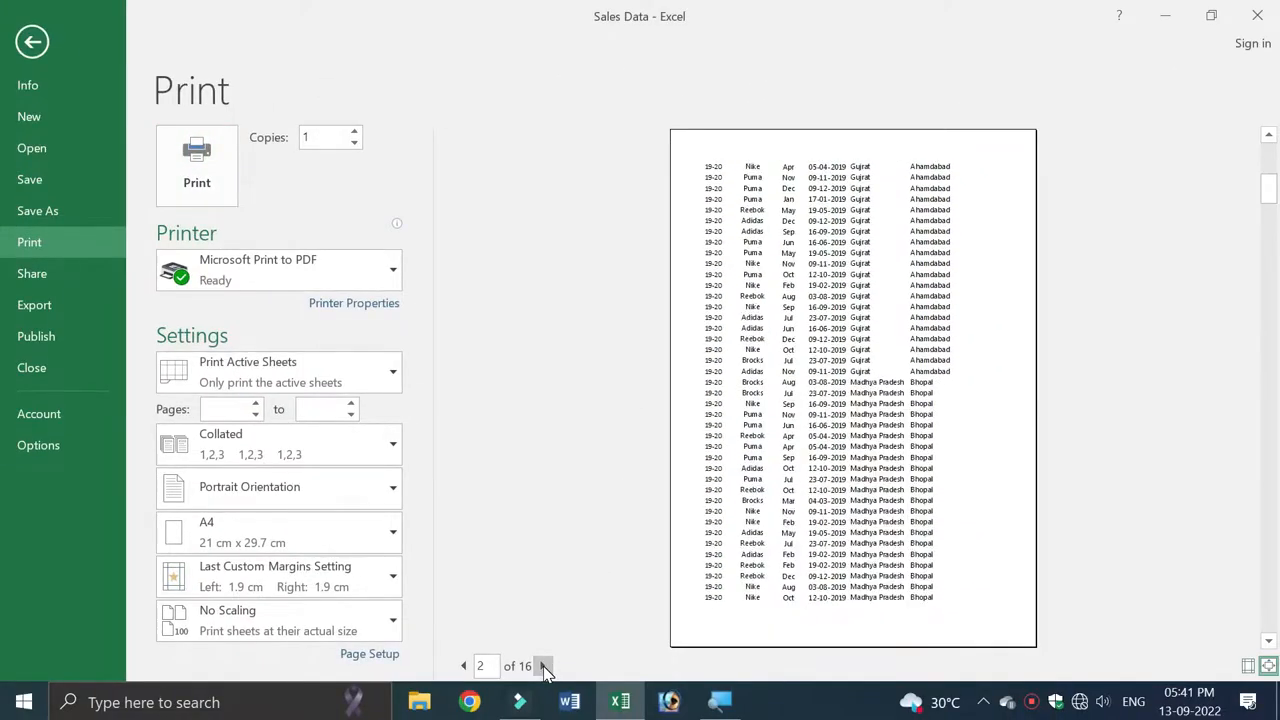
click(544, 666)
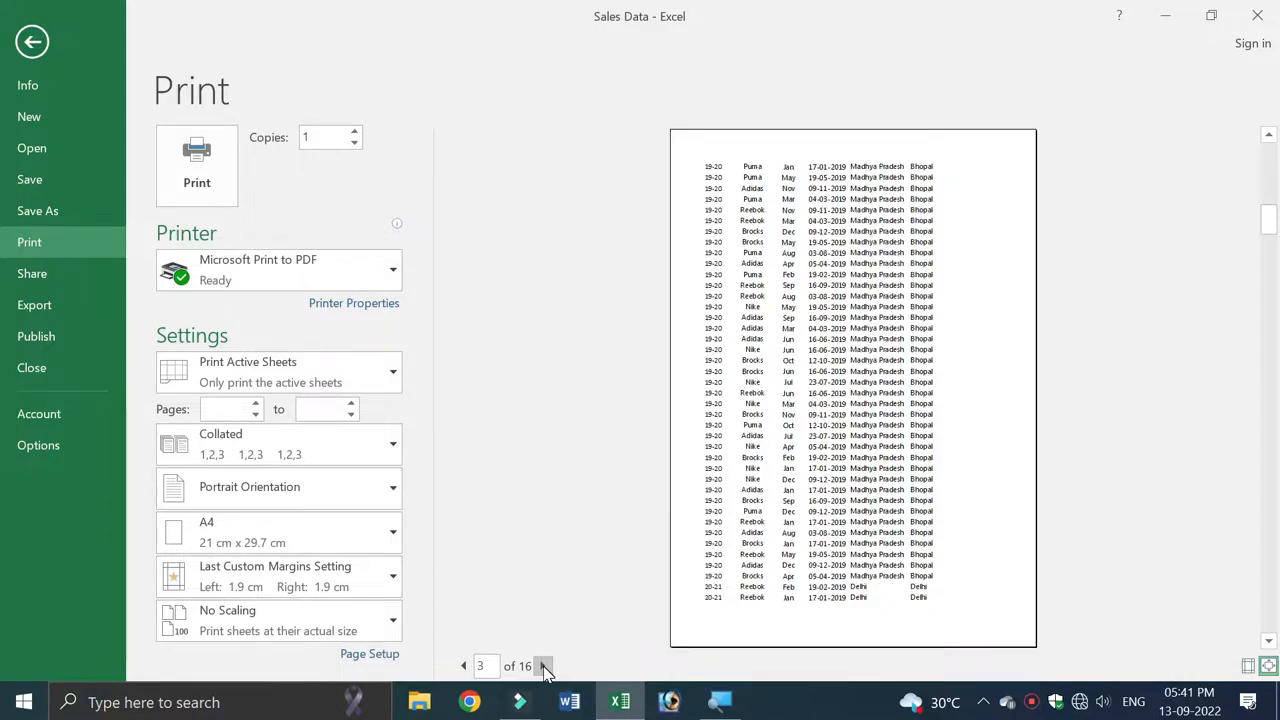
click(543, 666)
click(464, 667)
click(464, 667)
click(464, 667)
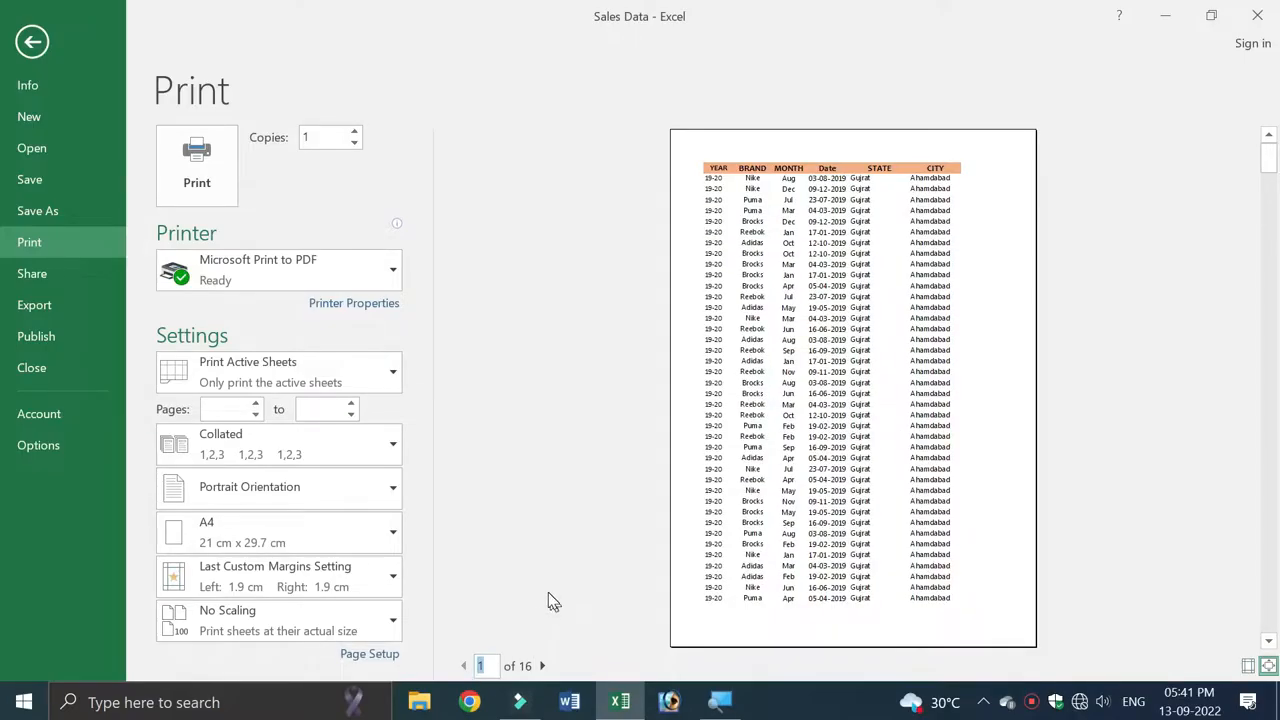
key(Escape)
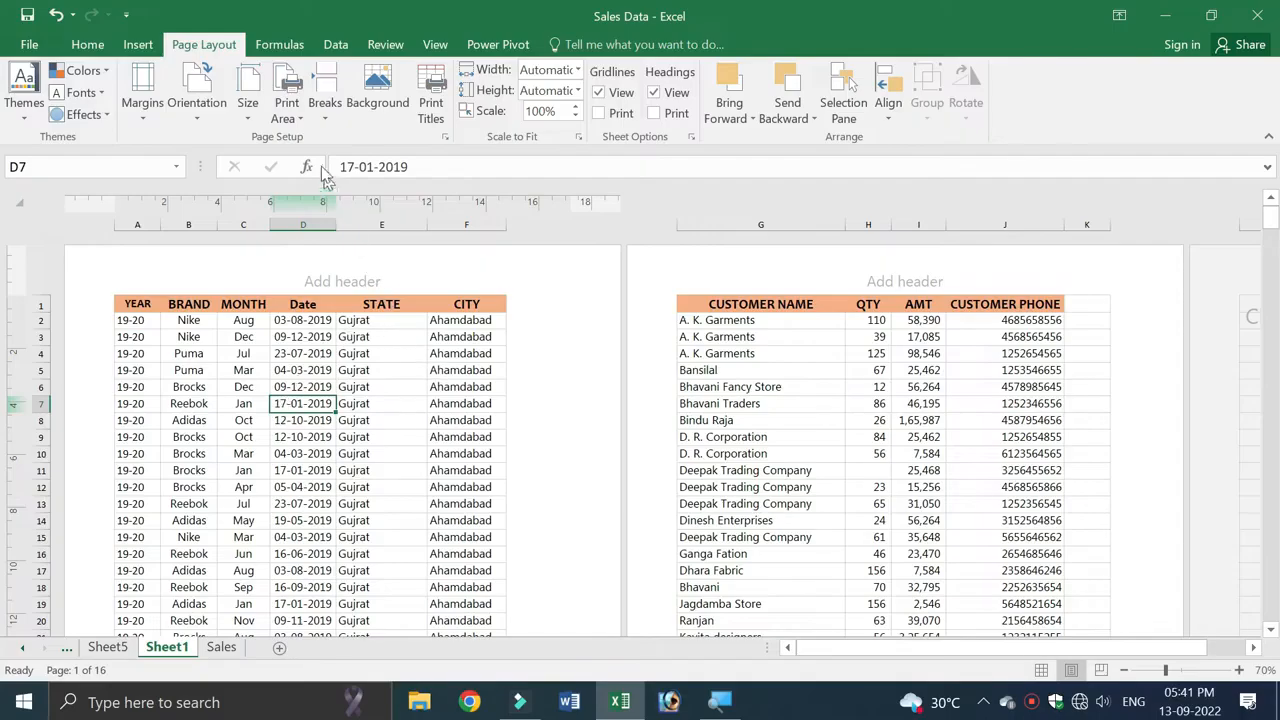
Set the print area to A2:F15 in the sheet's page setup
click(432, 108)
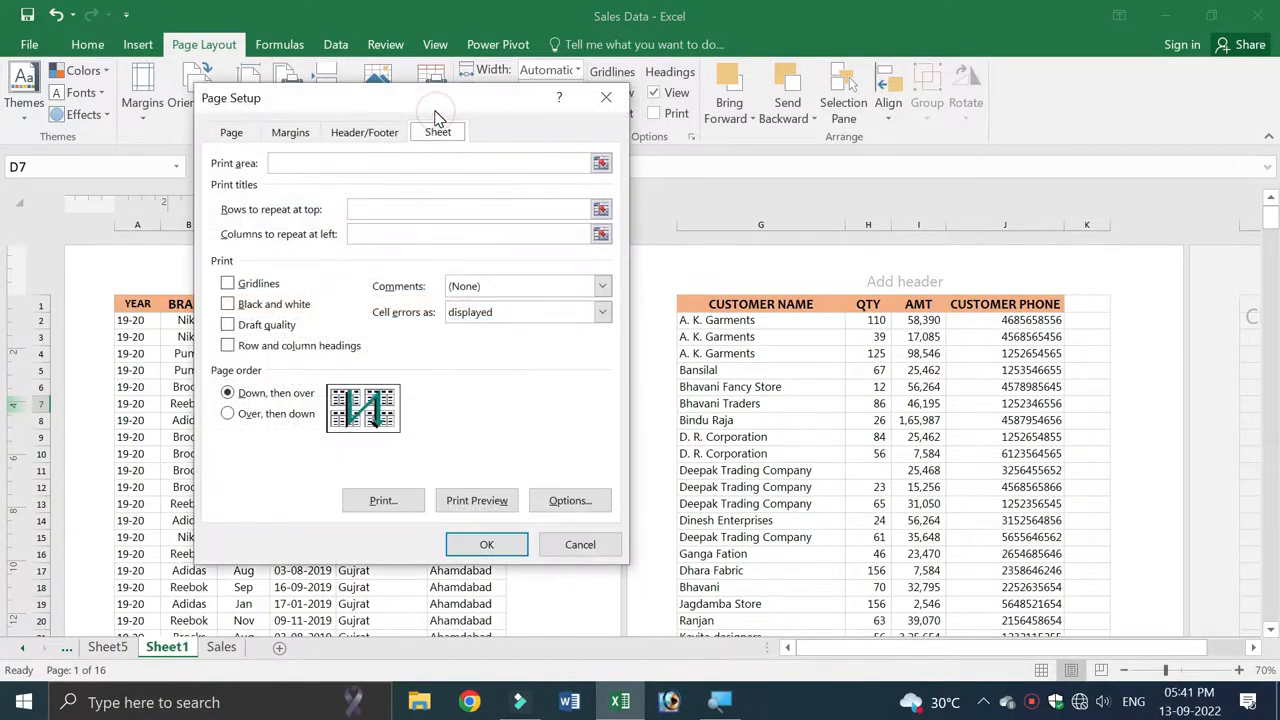
drag(410, 108, 573, 151)
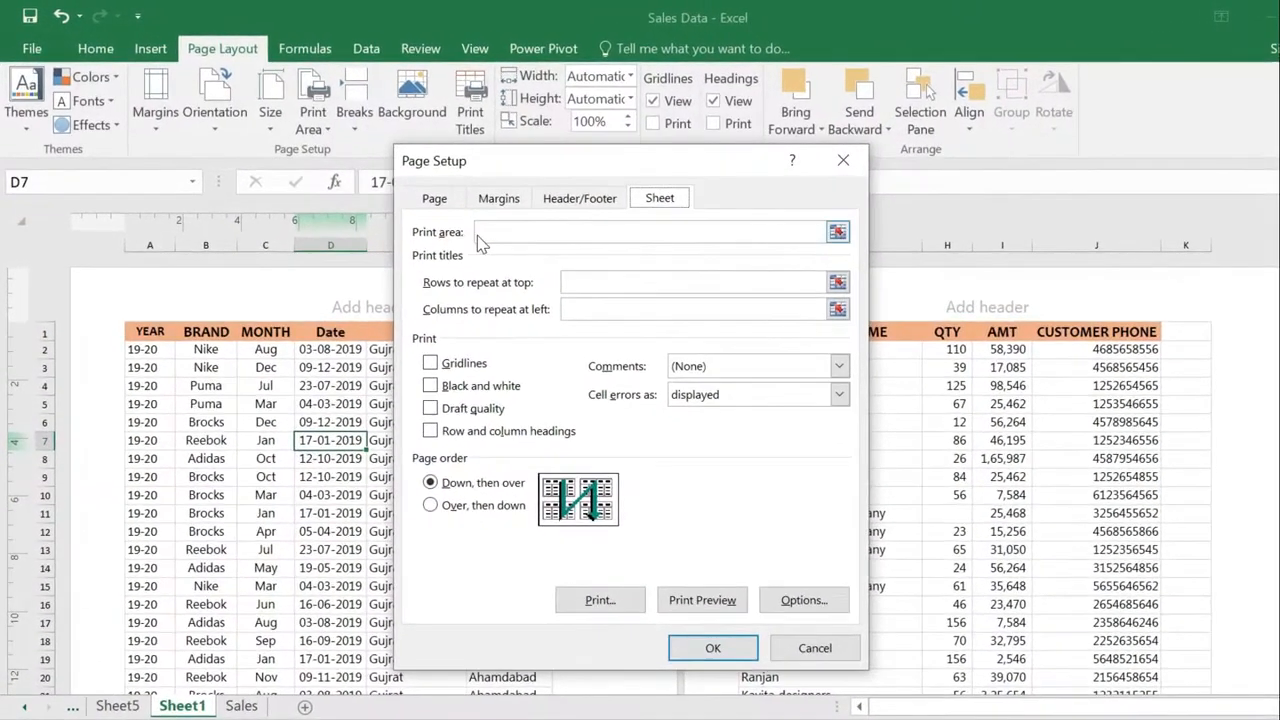
drag(588, 165, 680, 159)
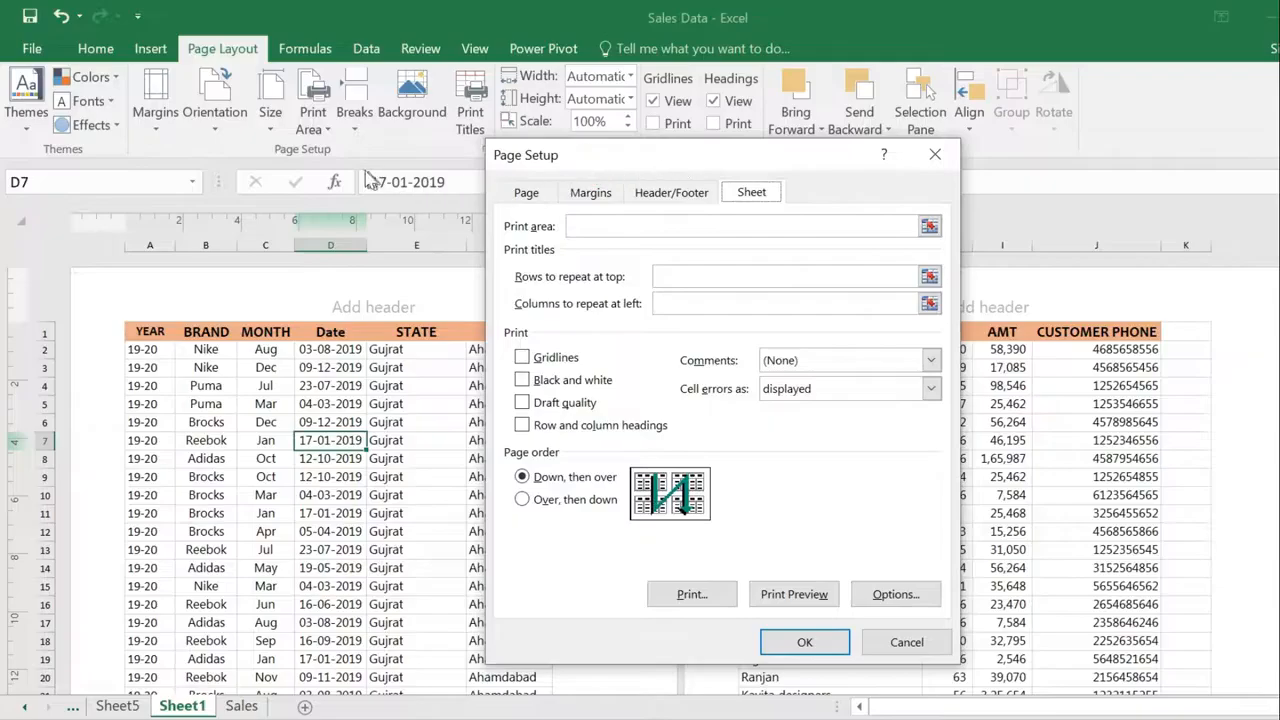
click(595, 226)
drag(150, 349, 491, 591)
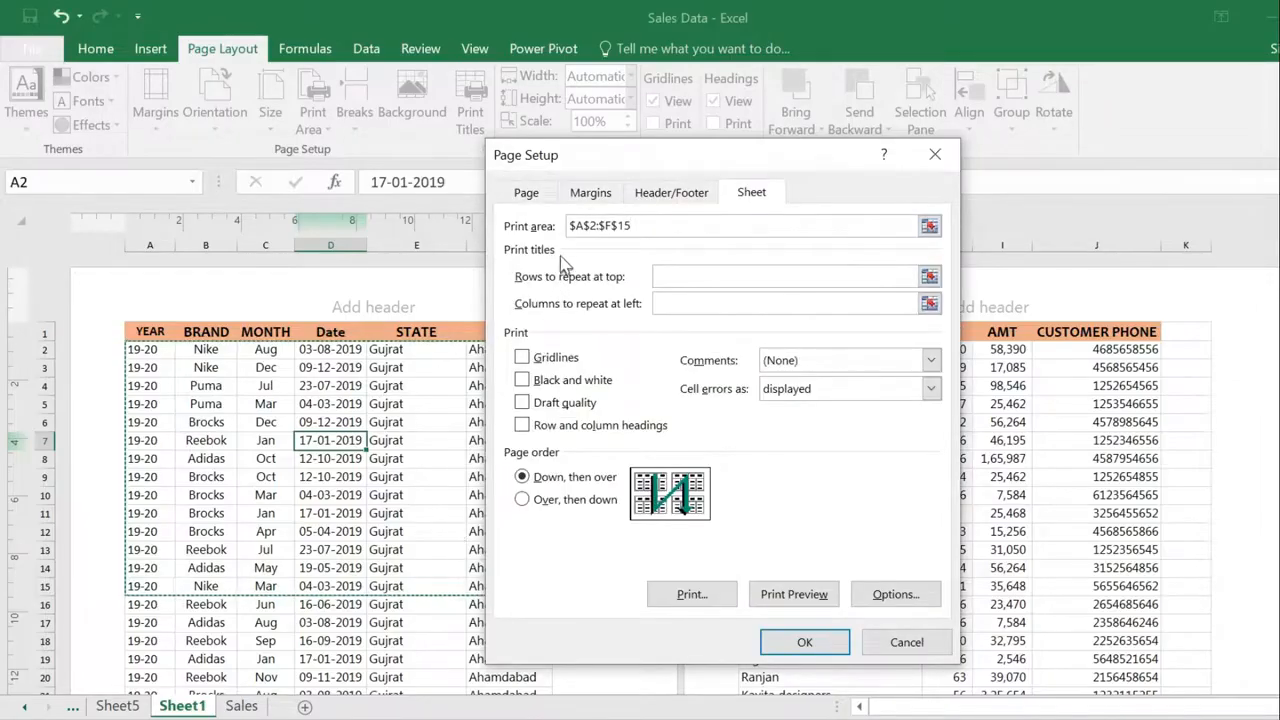
click(800, 638)
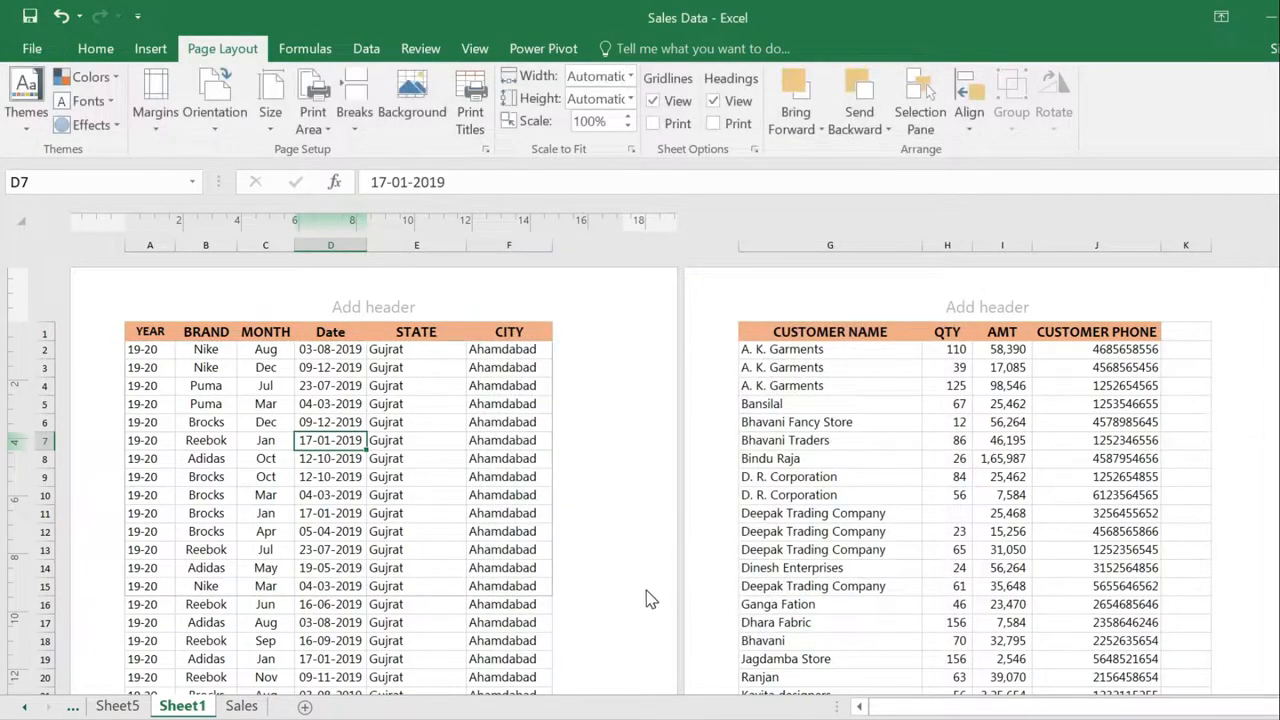
Preview how the restricted print area prints, and clear the print area from the sheet
key(ctrl+p)
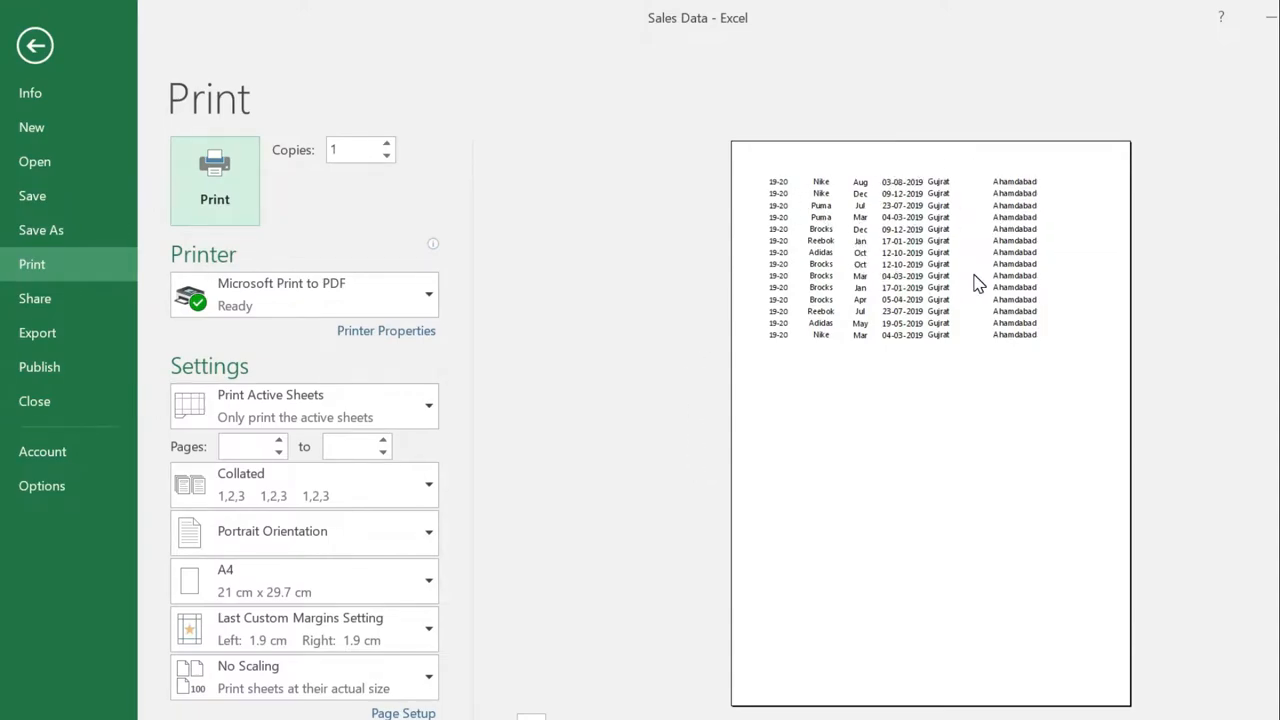
key(Escape)
click(314, 118)
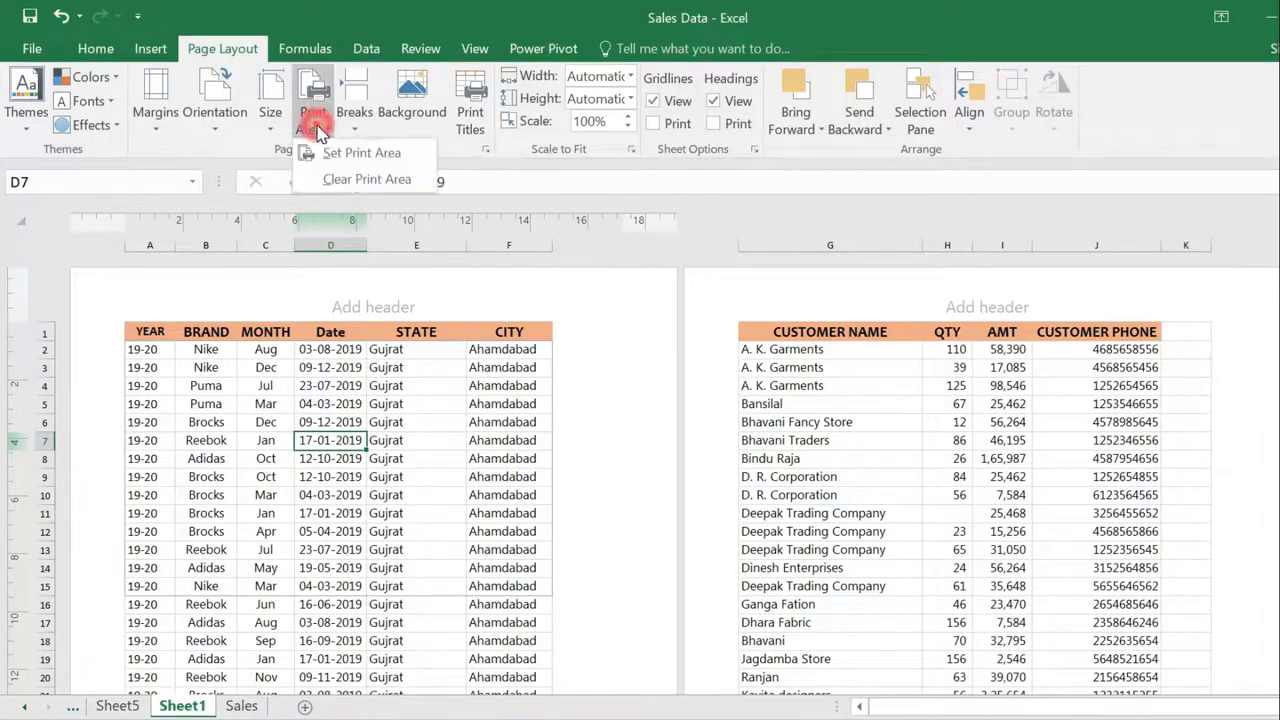
click(340, 179)
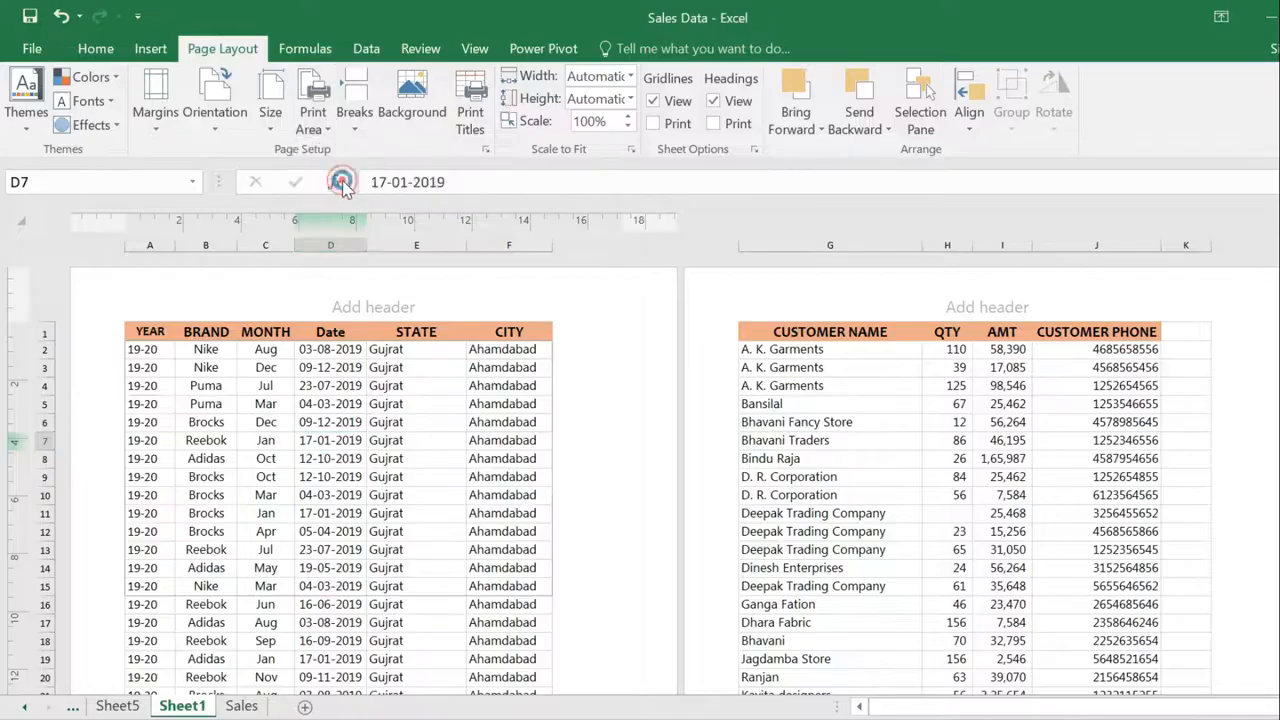
Set row 1 ($1:$1) as the rows to repeat at top in the page setup, and show the print preview
click(418, 404)
click(470, 110)
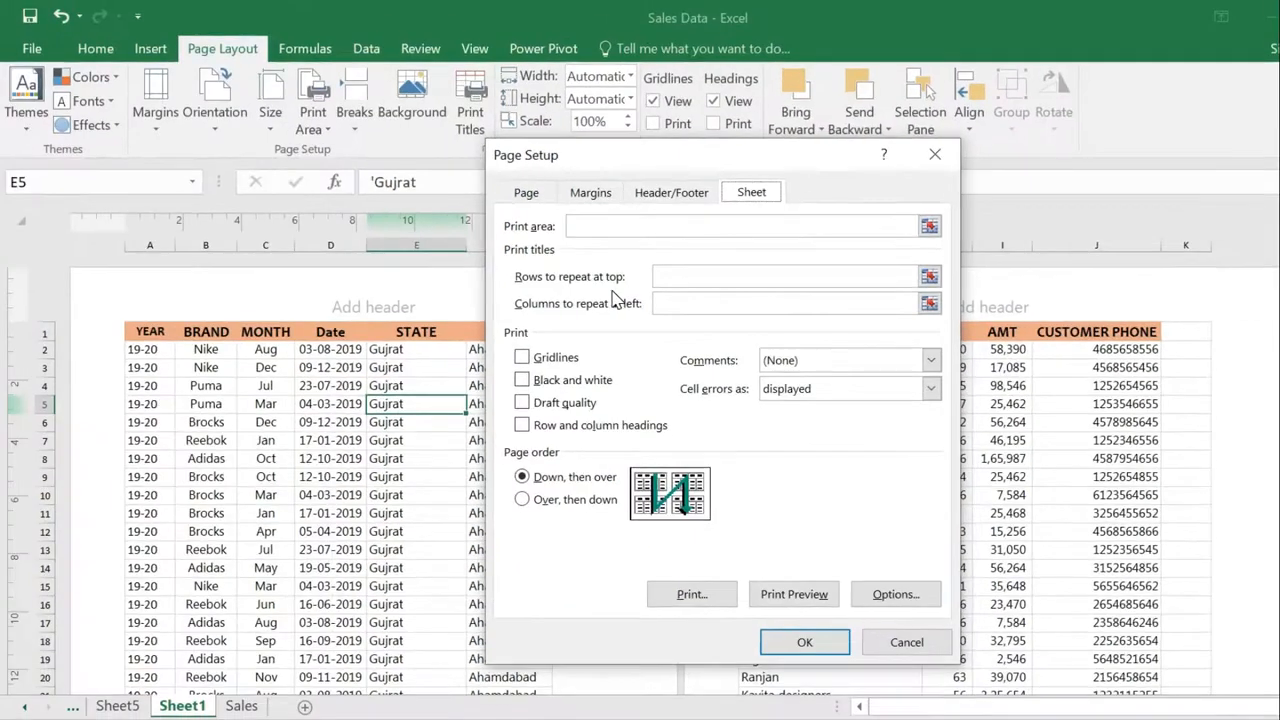
click(663, 276)
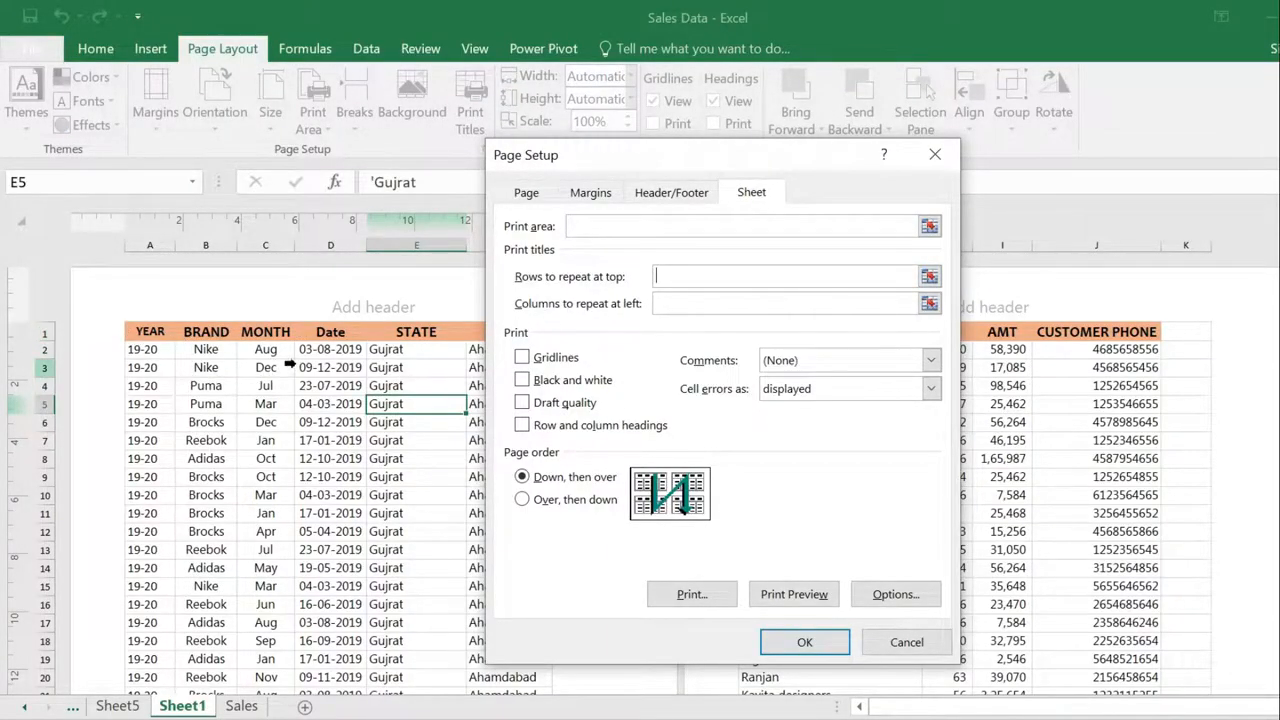
click(130, 332)
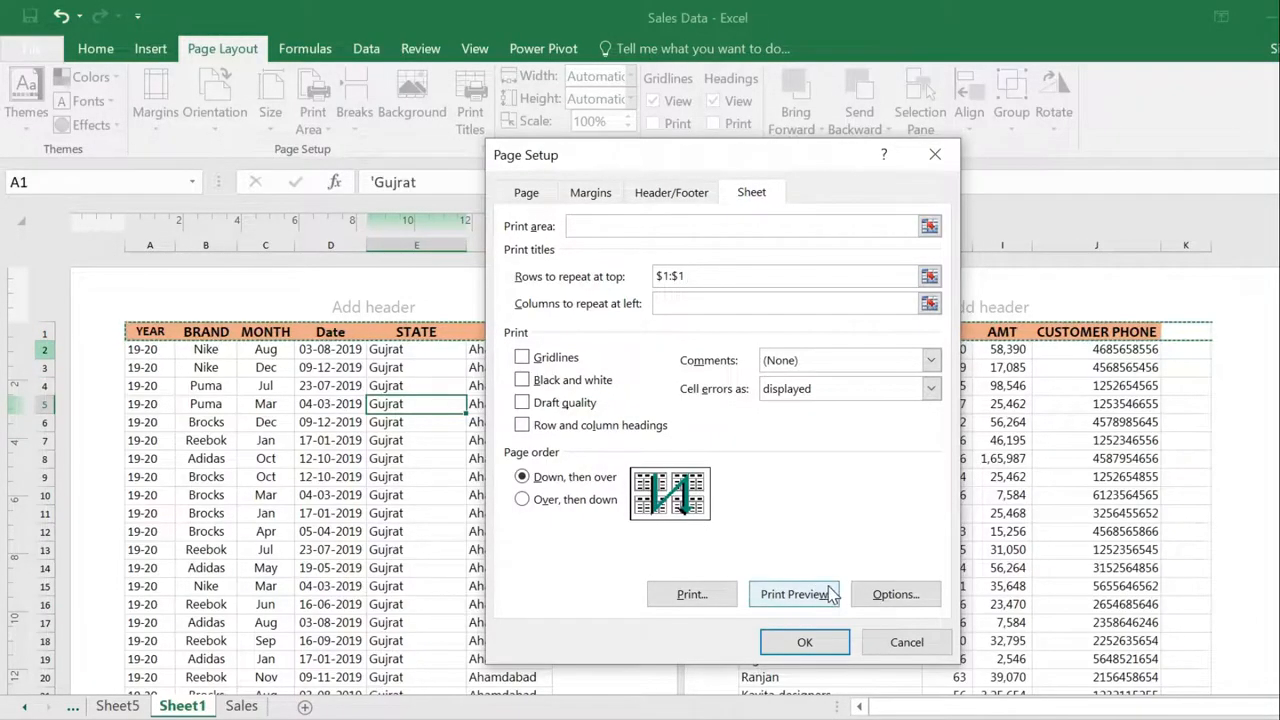
click(788, 593)
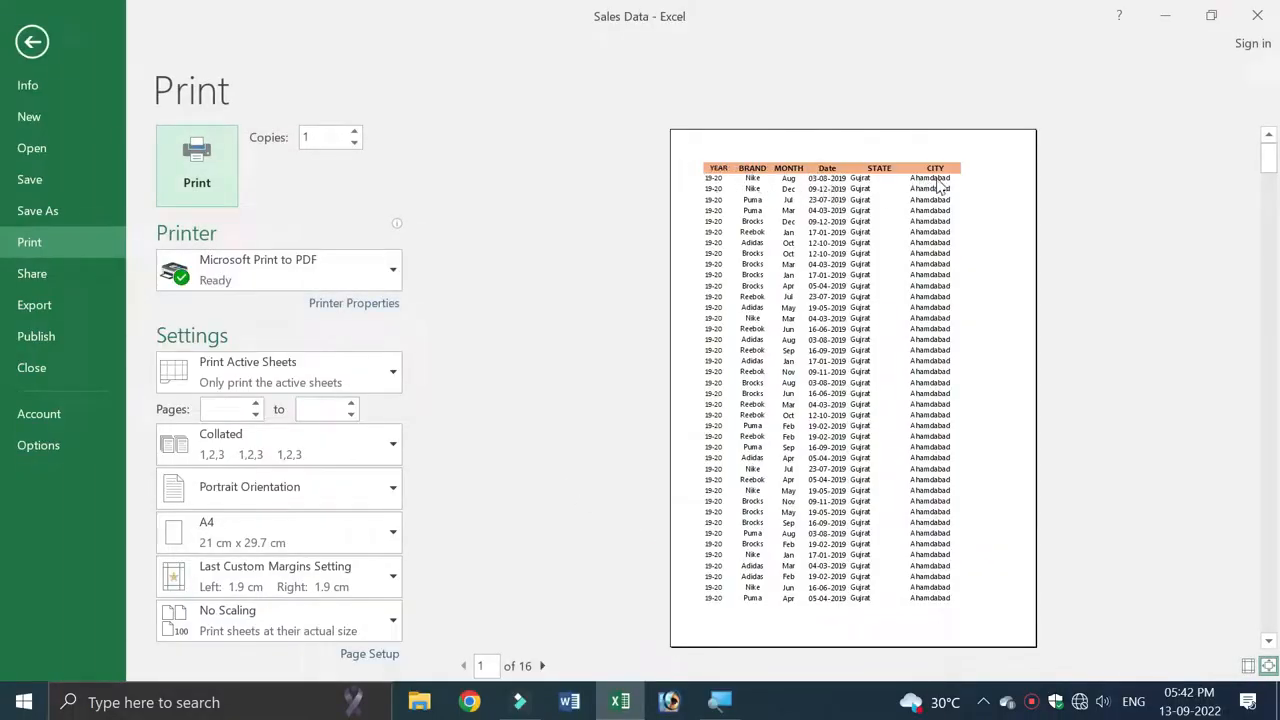
Page forward through the print preview to examine the repeated heading row on each page, and close the preview
click(542, 666)
click(542, 666)
click(542, 666)
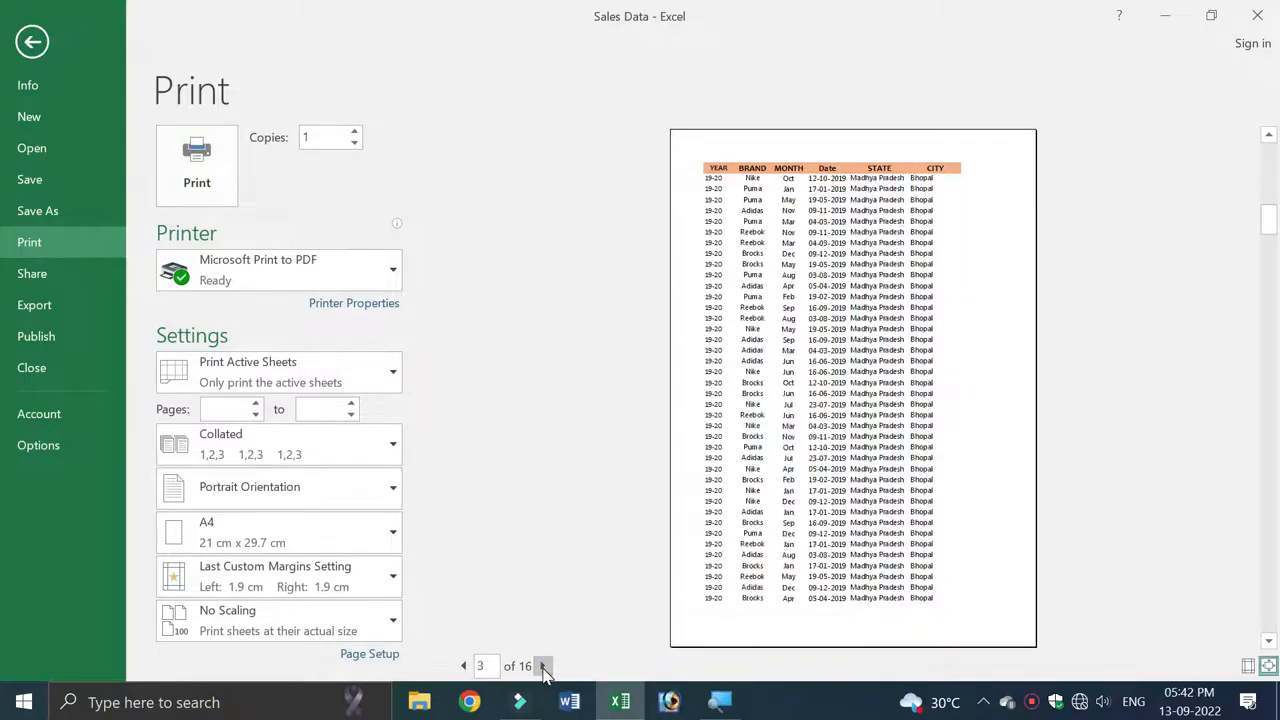
click(542, 666)
click(542, 666)
click(542, 666)
click(542, 666)
key(Escape)
Try the Gridlines and Black and white print options in the page setup, leaving both switched off
click(432, 106)
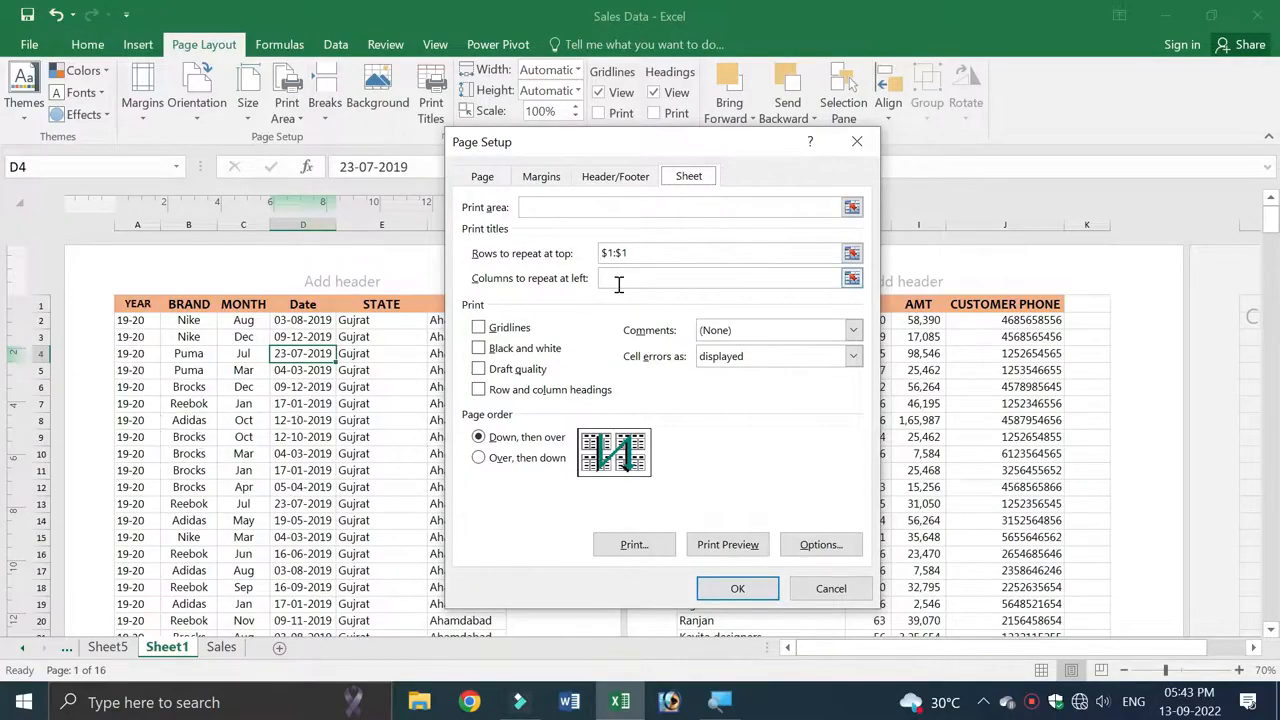
click(479, 328)
click(479, 328)
click(479, 348)
click(479, 348)
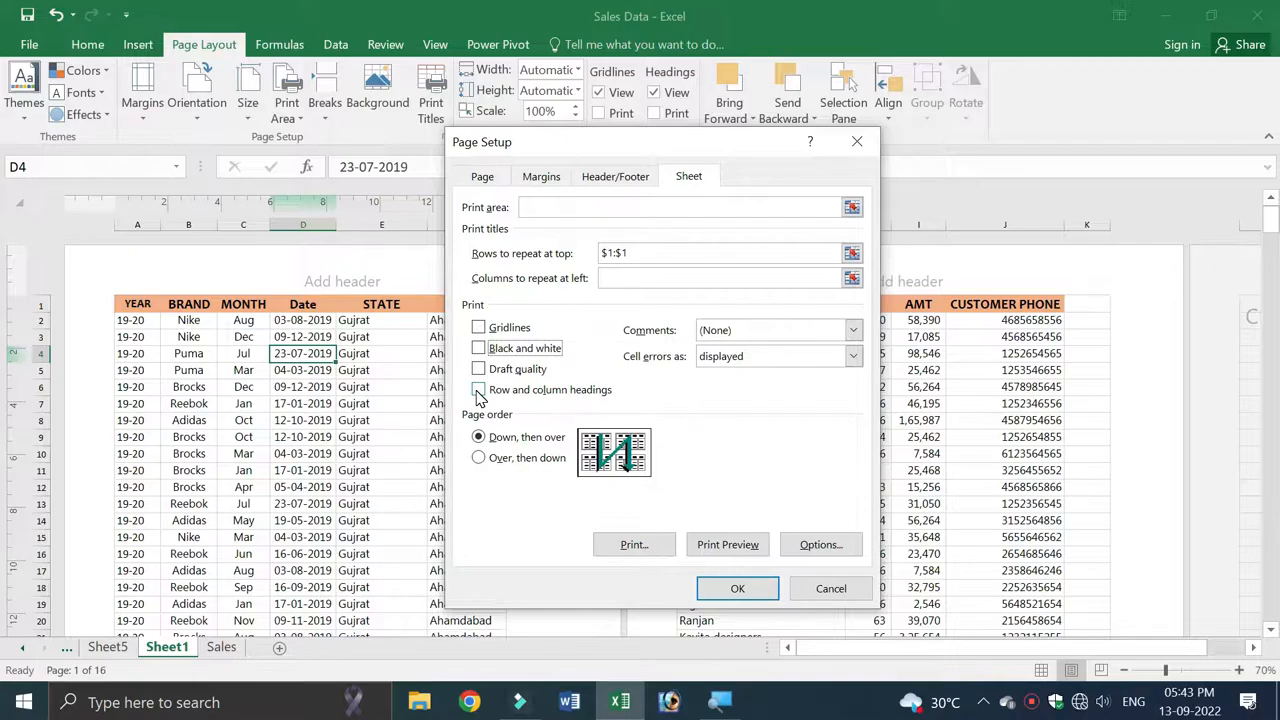
click(737, 588)
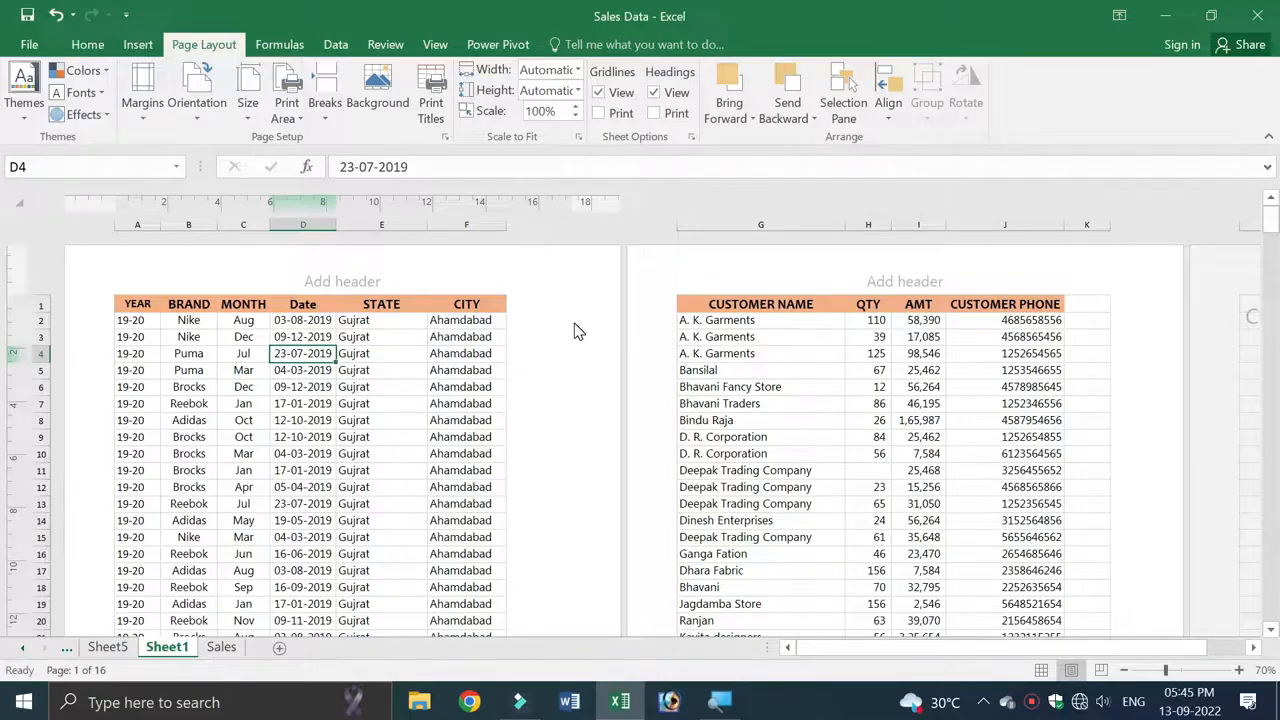
Return the sheet to Normal view, and check how the data columns print in the print preview
click(1041, 669)
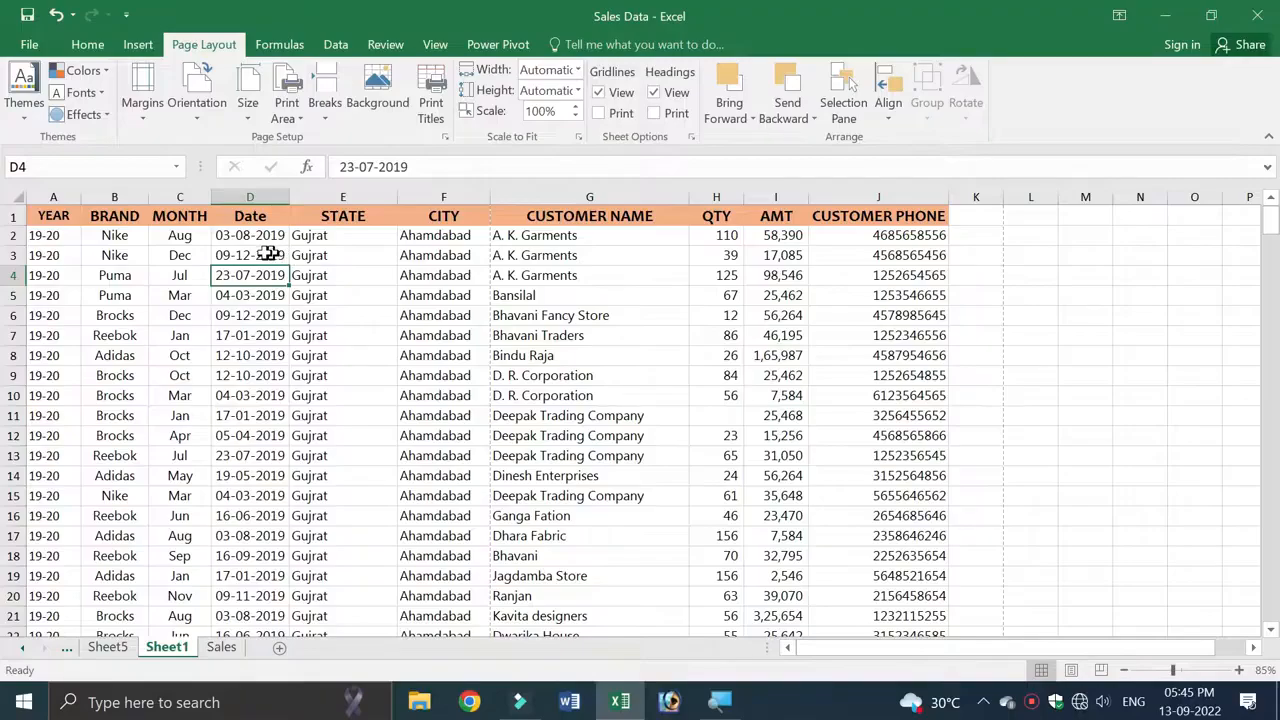
drag(114, 197, 876, 199)
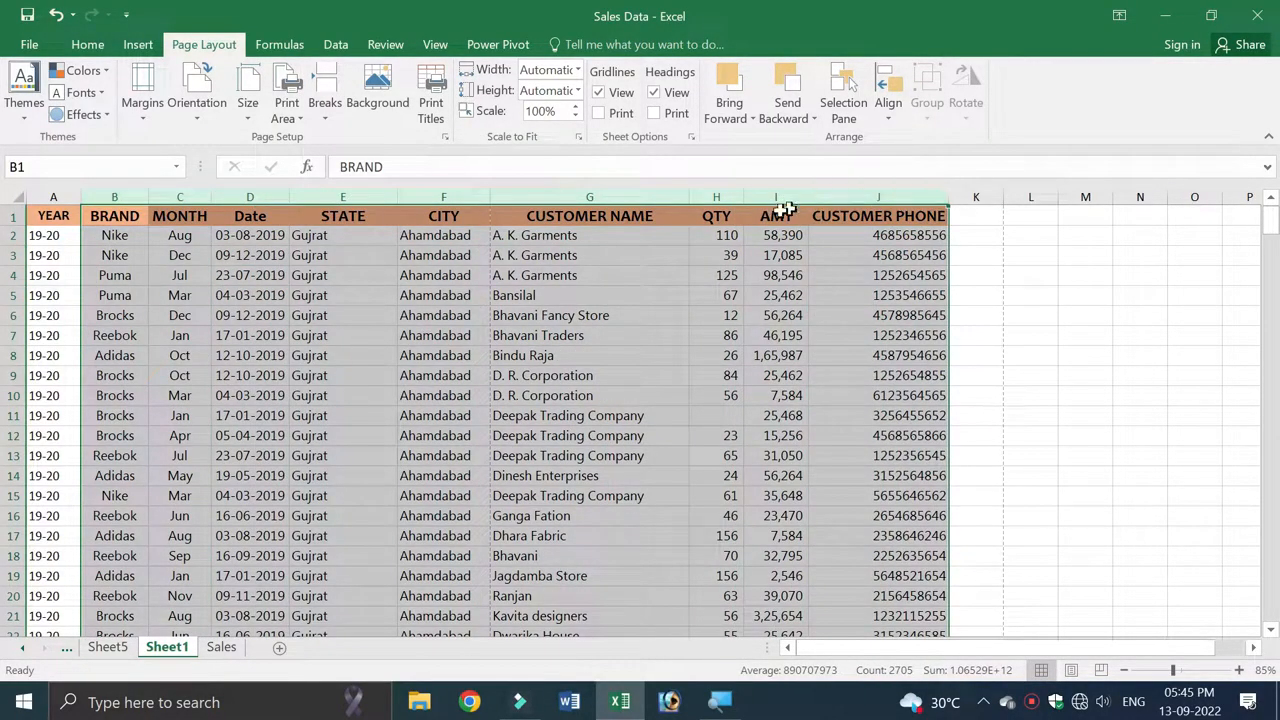
click(617, 248)
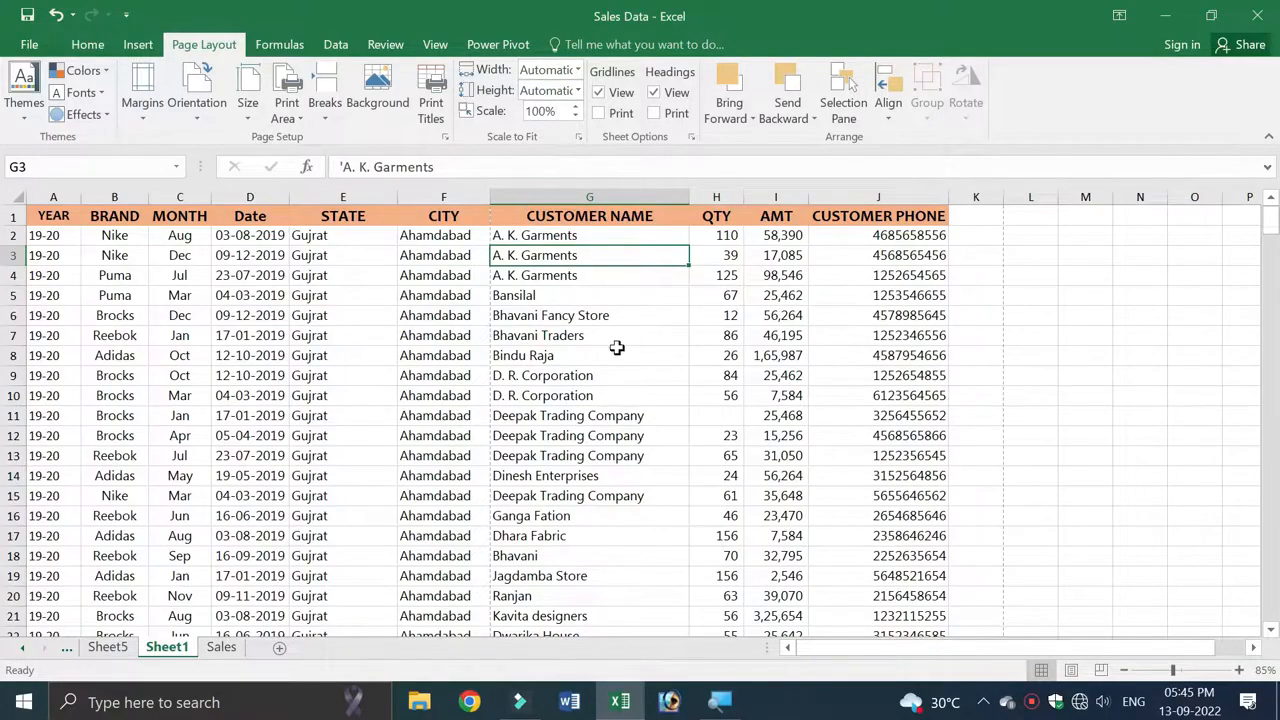
key(ctrl+p)
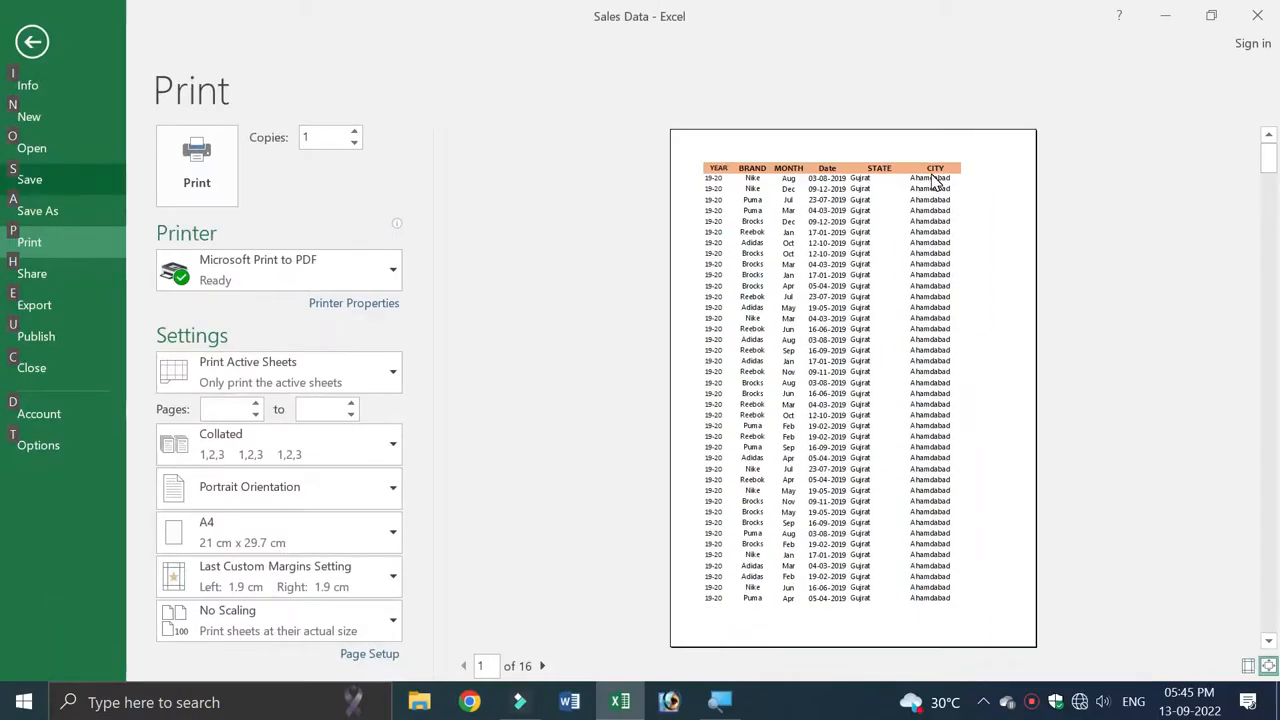
key(Escape)
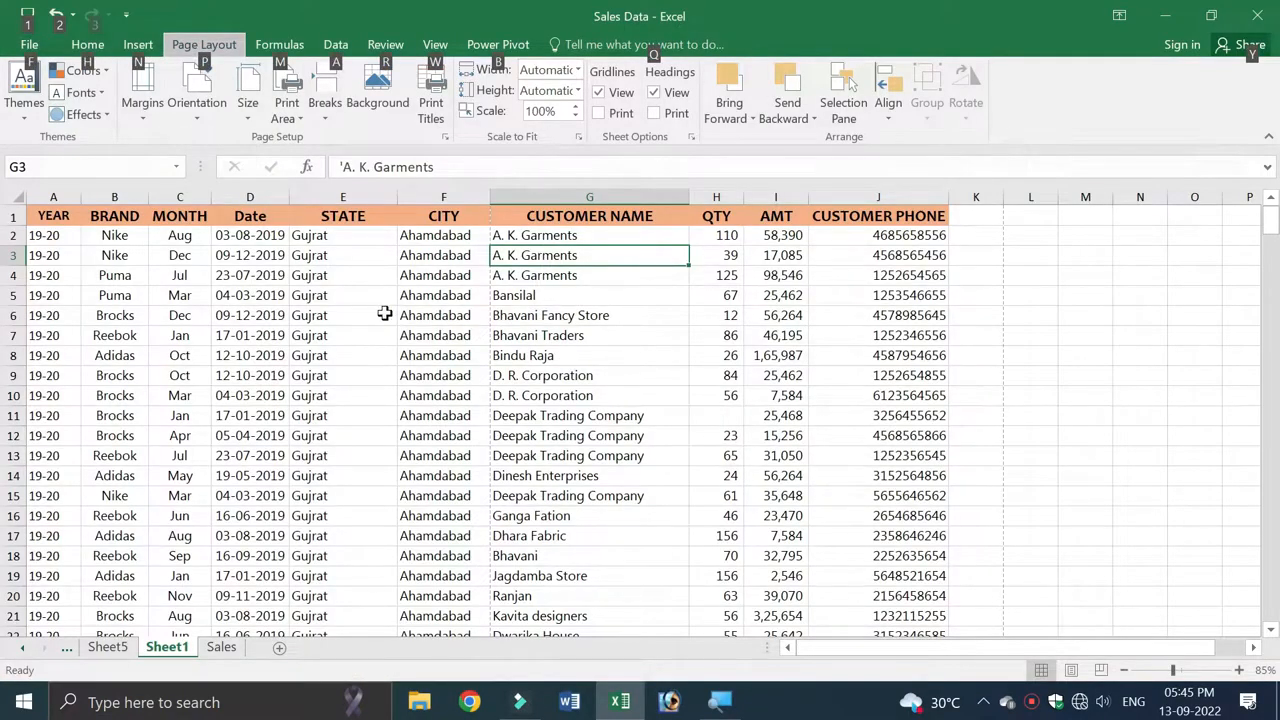
key(Escape)
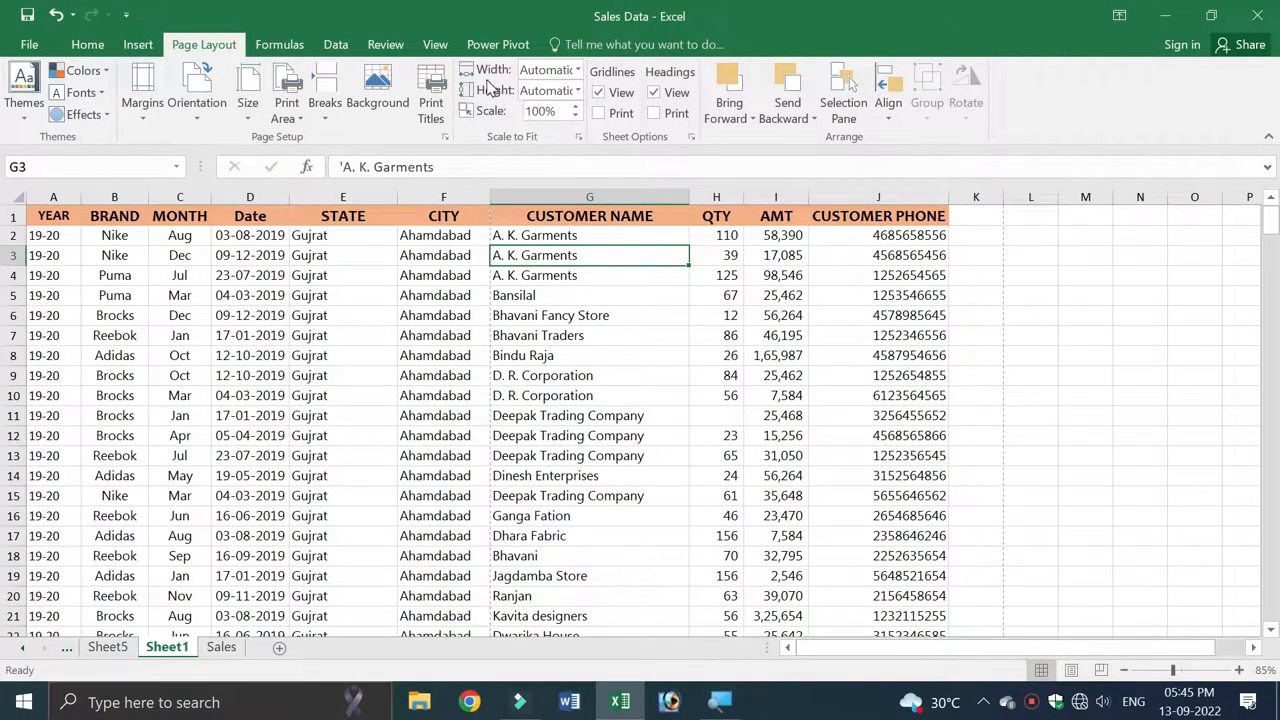
Fit the printout width to 1 page, and check the columns in the print preview
click(577, 71)
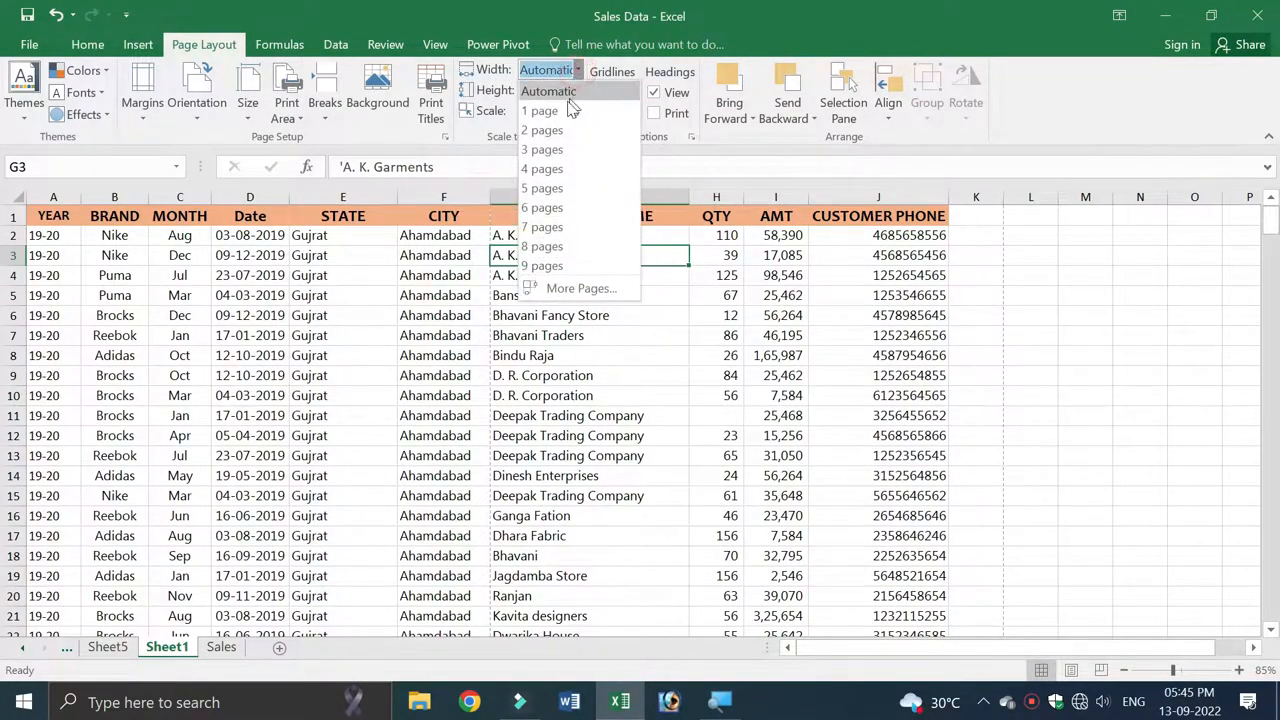
click(547, 110)
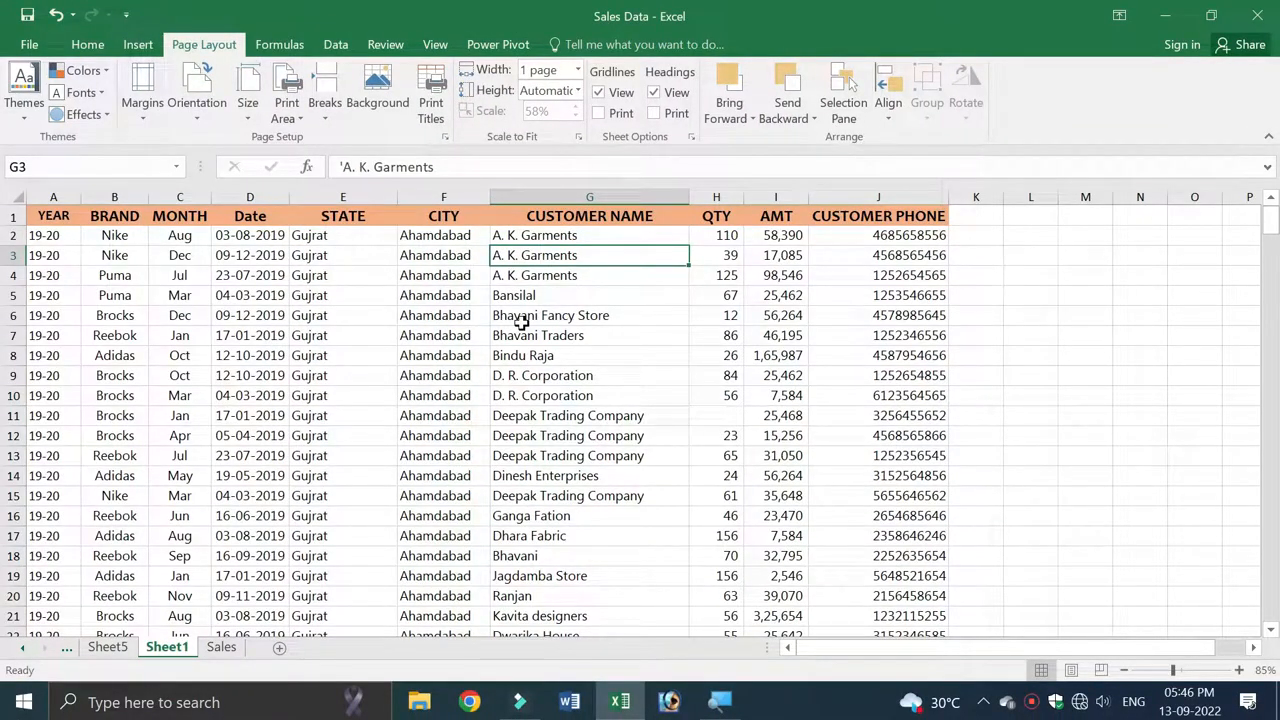
key(ctrl+p)
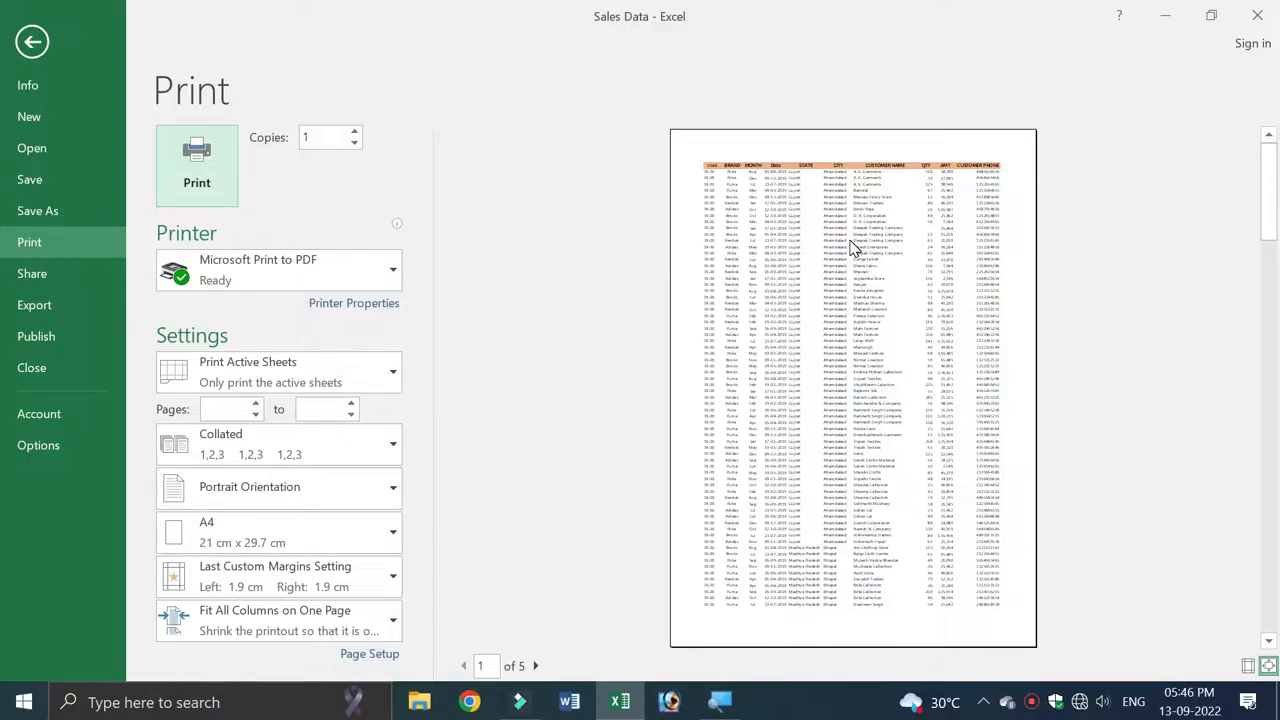
key(Escape)
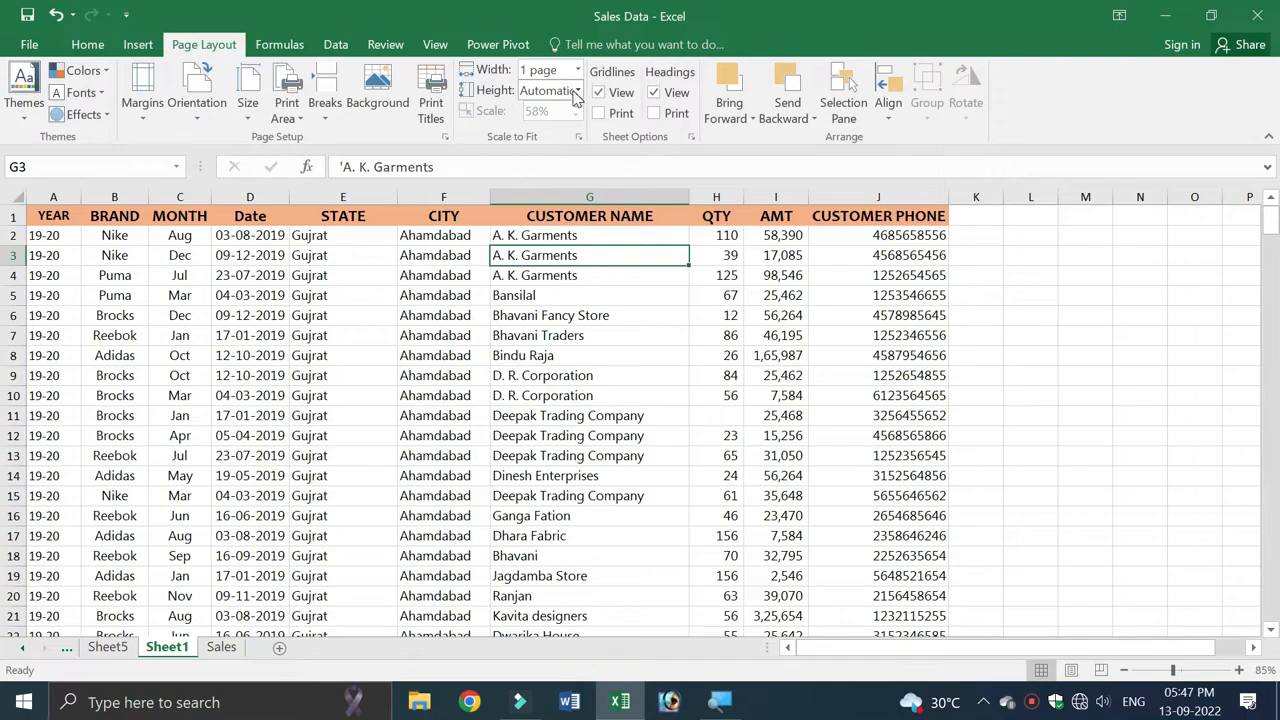
Try a print height of 1 page and return it to Automatic, checking the print preview for each setting
click(651, 88)
click(540, 131)
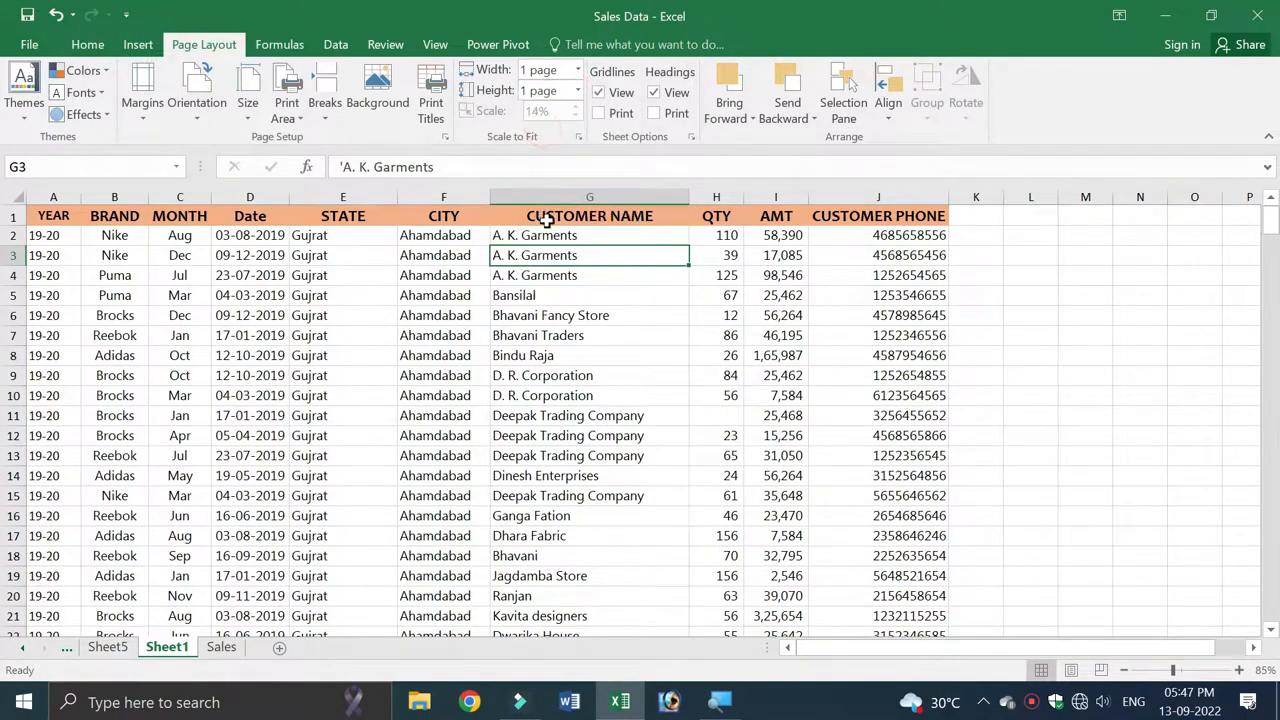
key(ctrl+p)
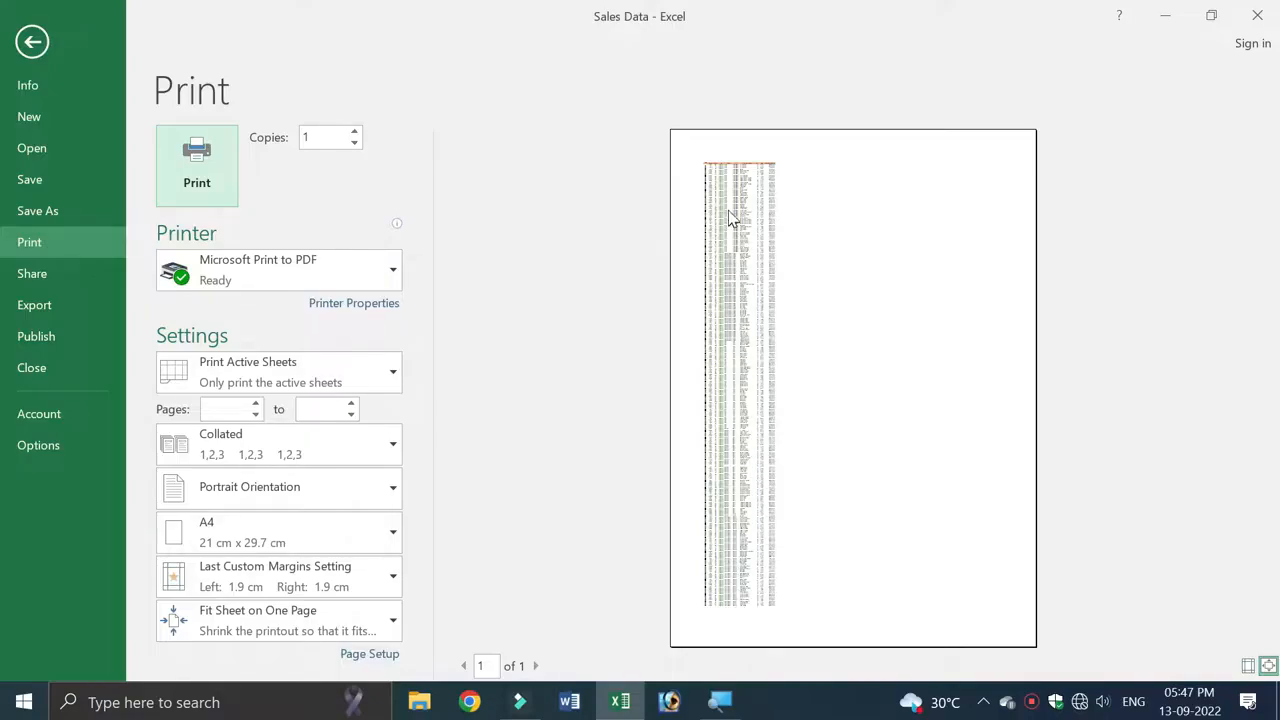
key(Escape)
click(578, 91)
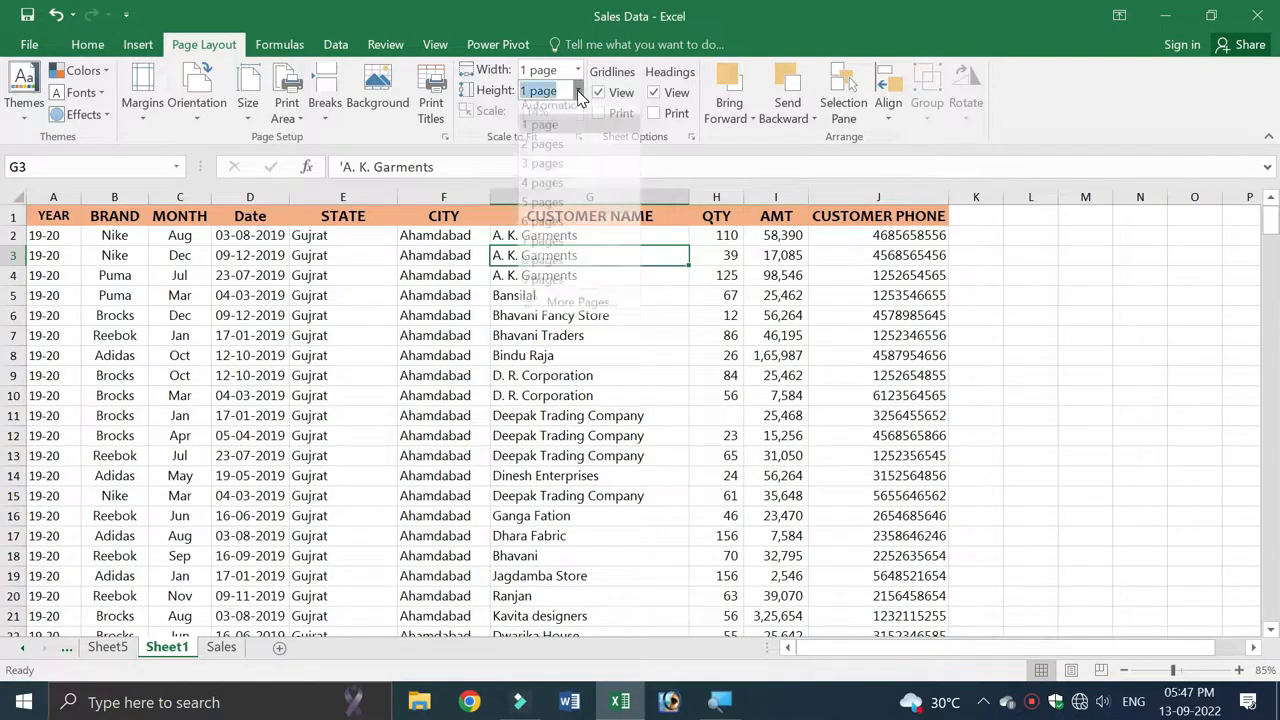
click(548, 112)
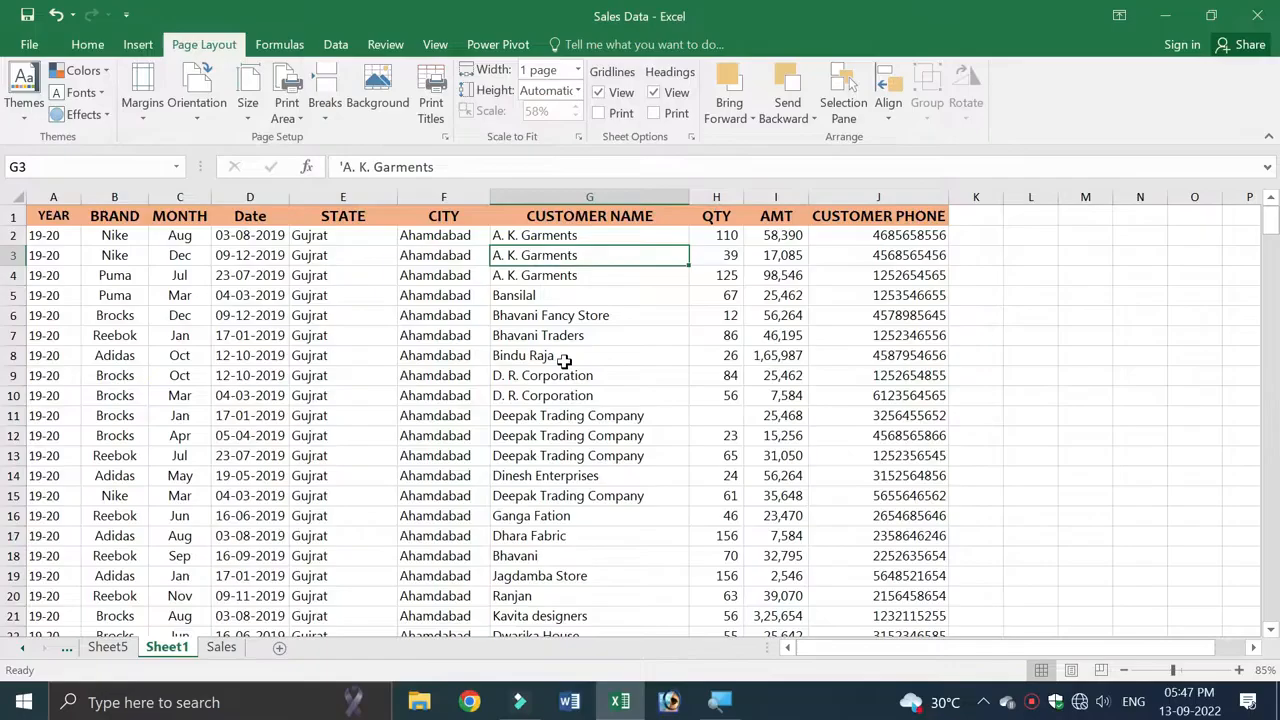
key(ctrl+p)
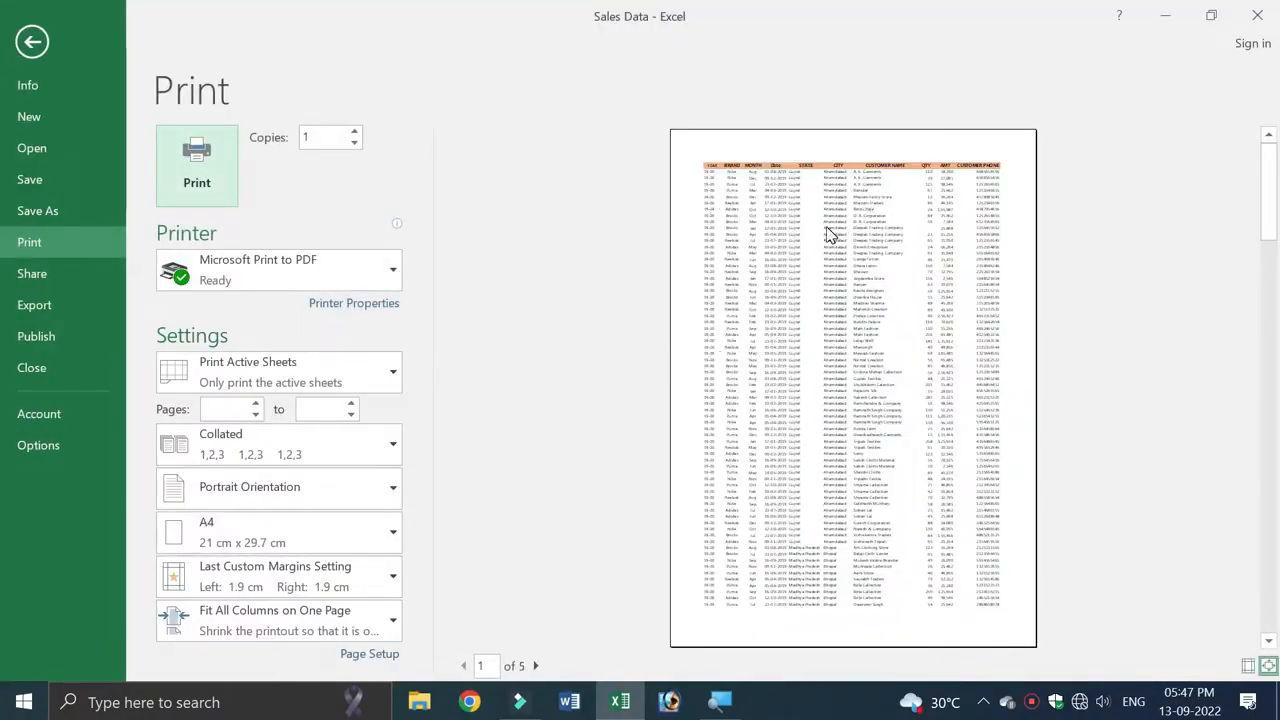
key(Escape)
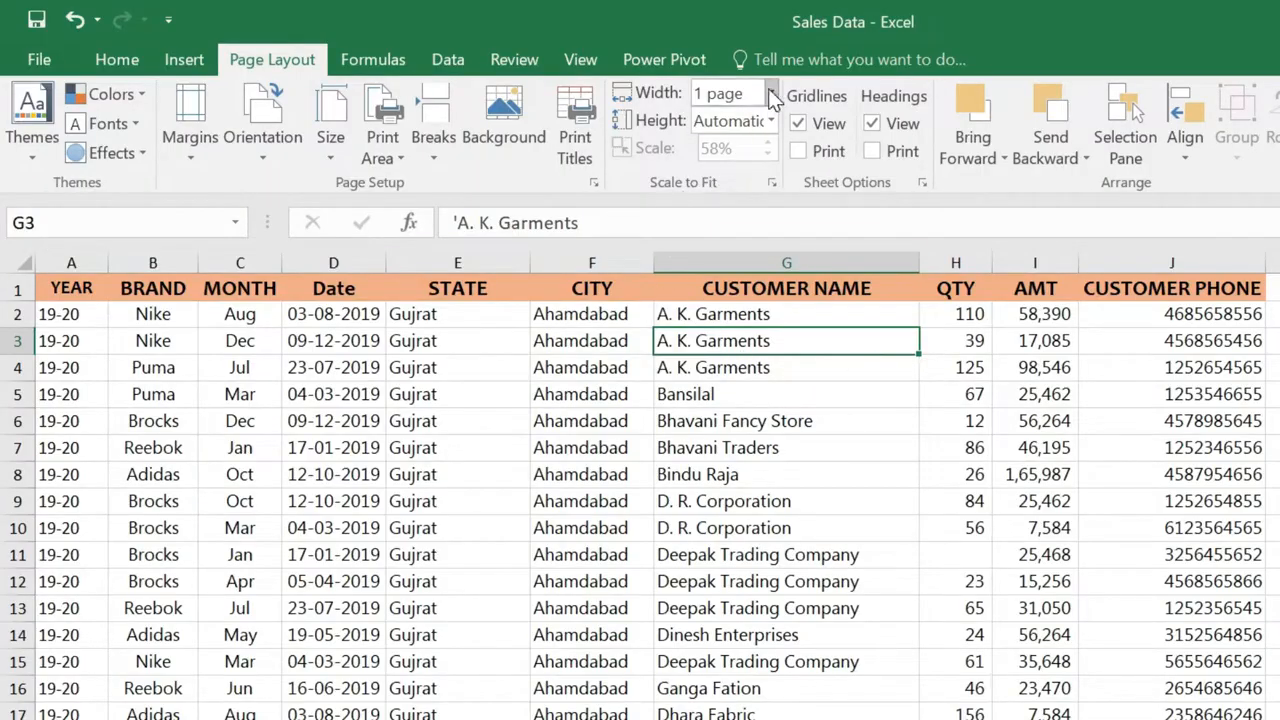
Set the print width back to Automatic with a scale of 100%, and check the print preview
click(576, 69)
click(748, 121)
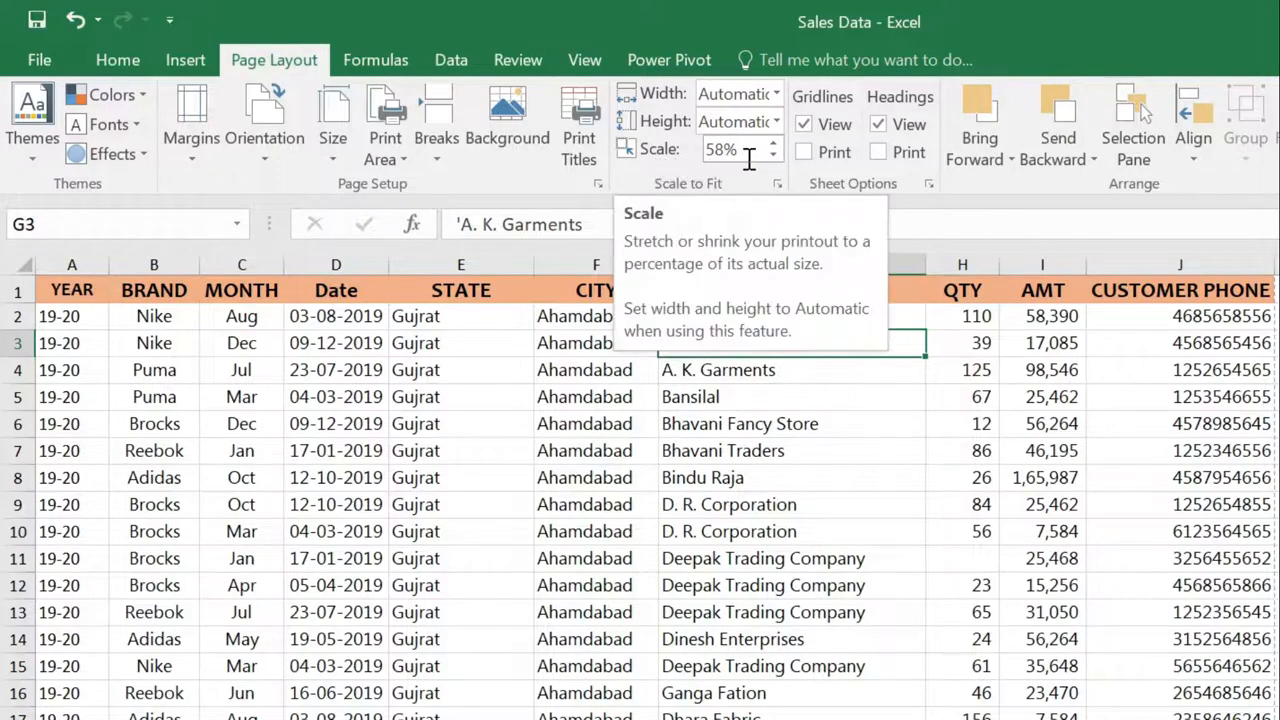
drag(700, 149, 740, 148)
text(100)
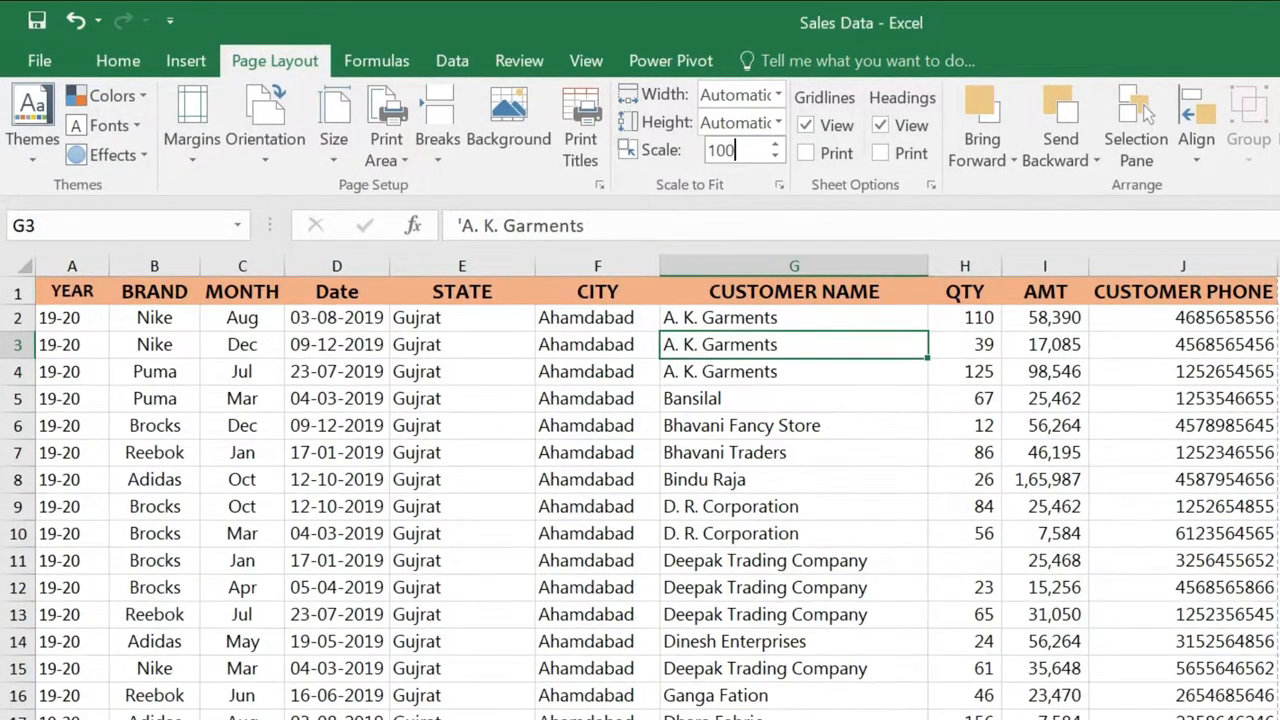
key(Return)
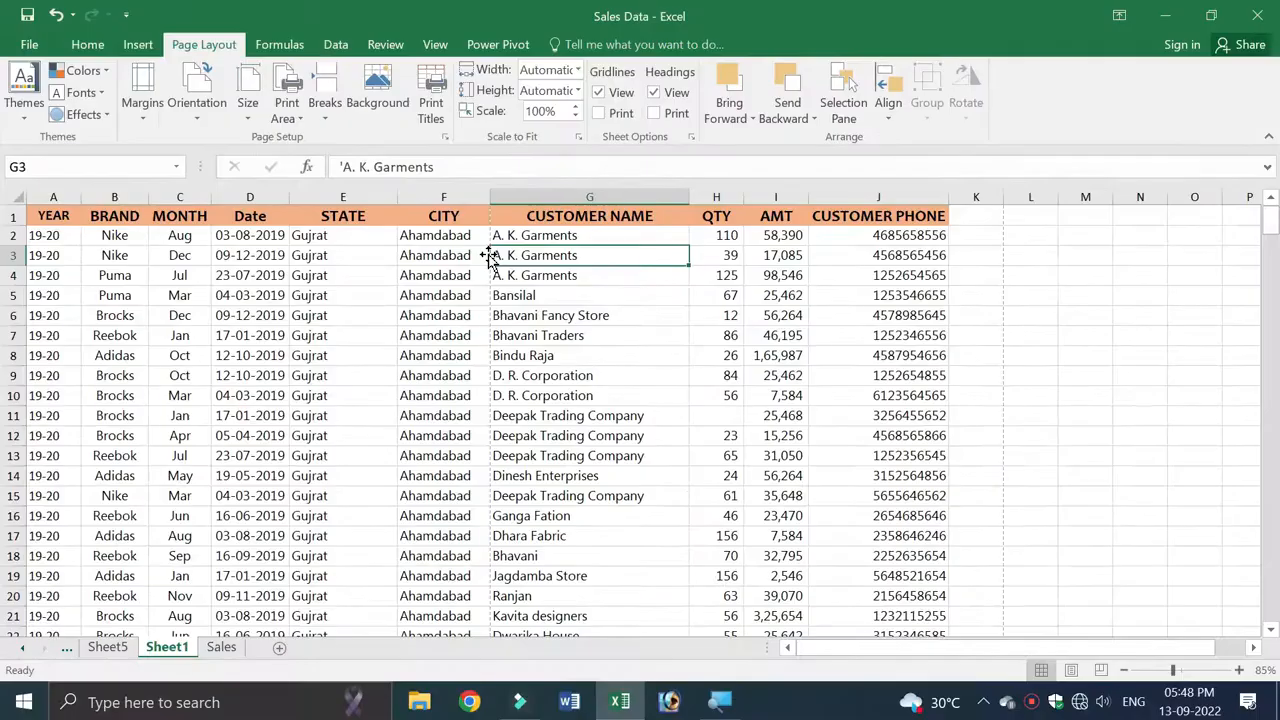
key(ctrl+p)
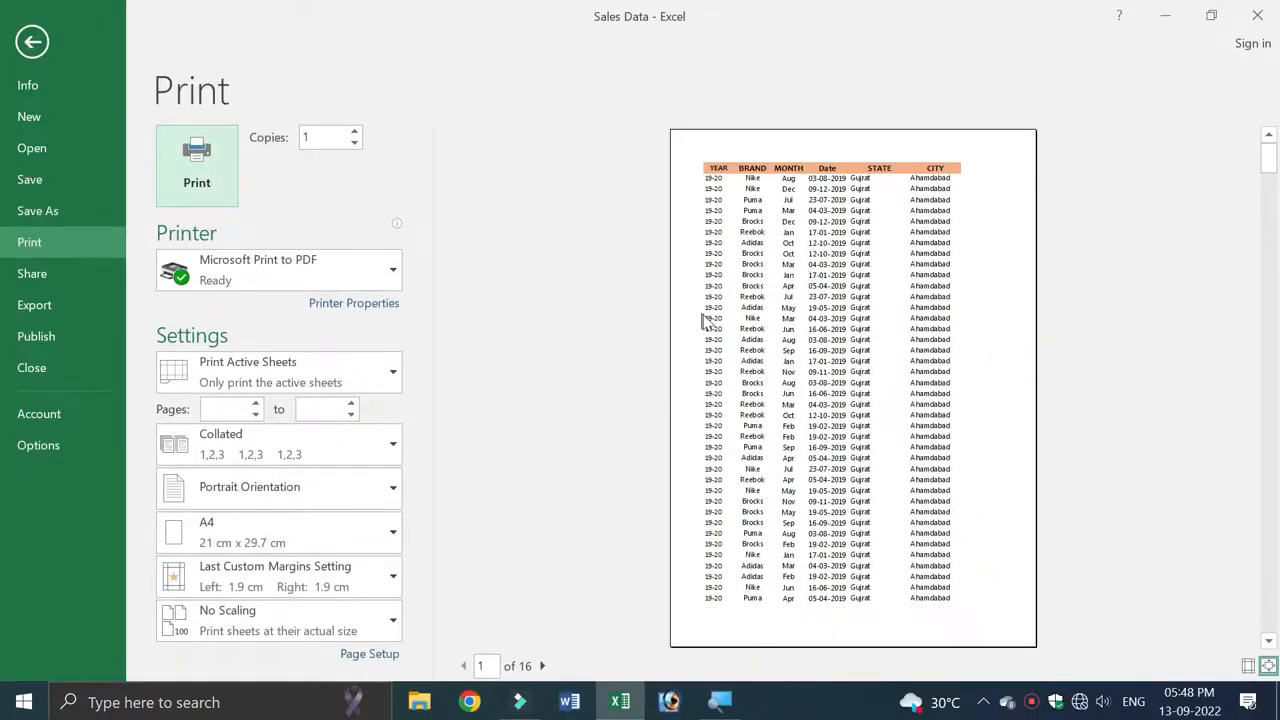
key(Escape)
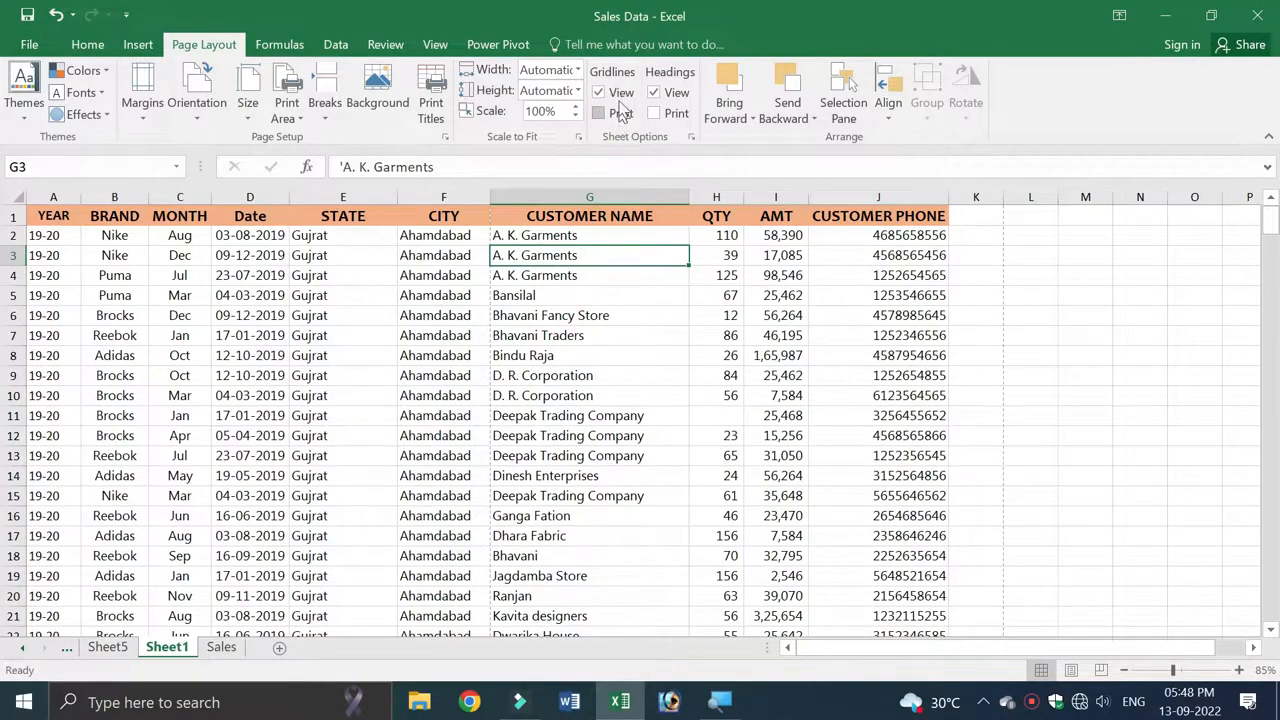
Switch on gridline printing for the sheet, and check the gridlines in the print preview
click(597, 113)
key(ctrl+p)
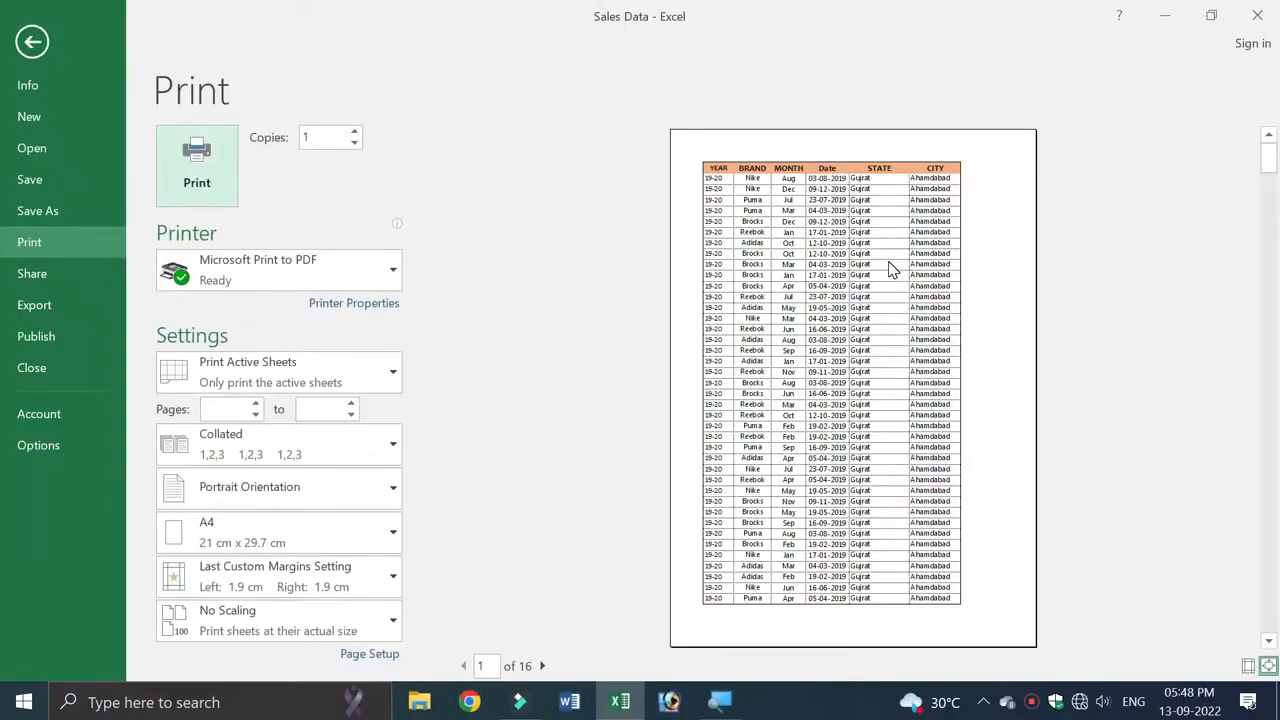
key(Escape)
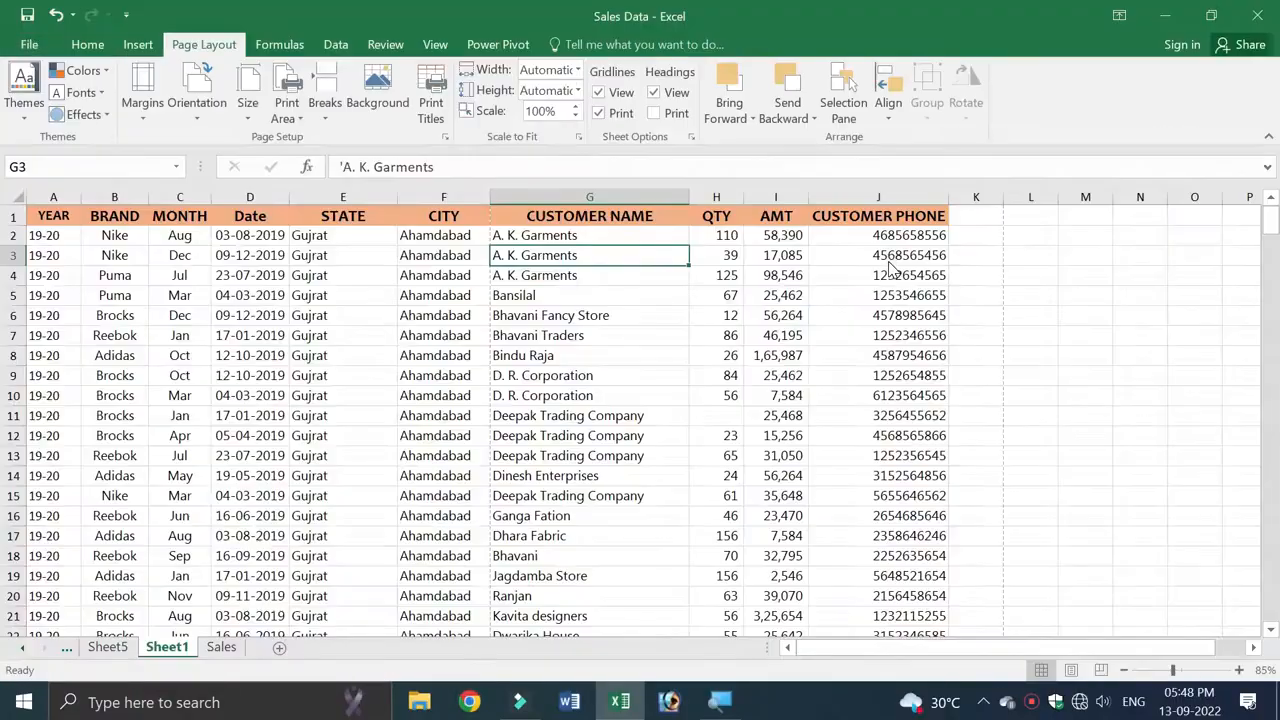
Apply All Borders to the whole sales data table, from the YEAR heading in A1 to the last row of column J
click(537, 280)
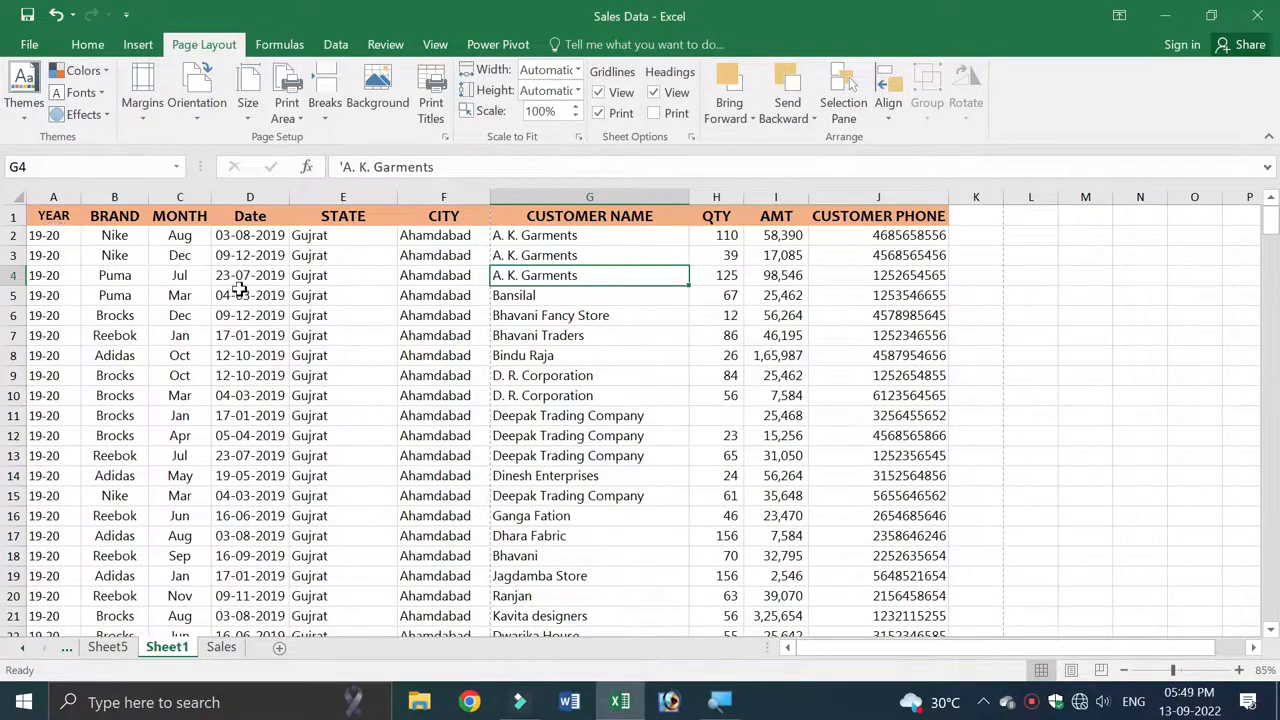
scroll(445, 455, down, 6)
scroll(450, 448, up, 6)
click(48, 216)
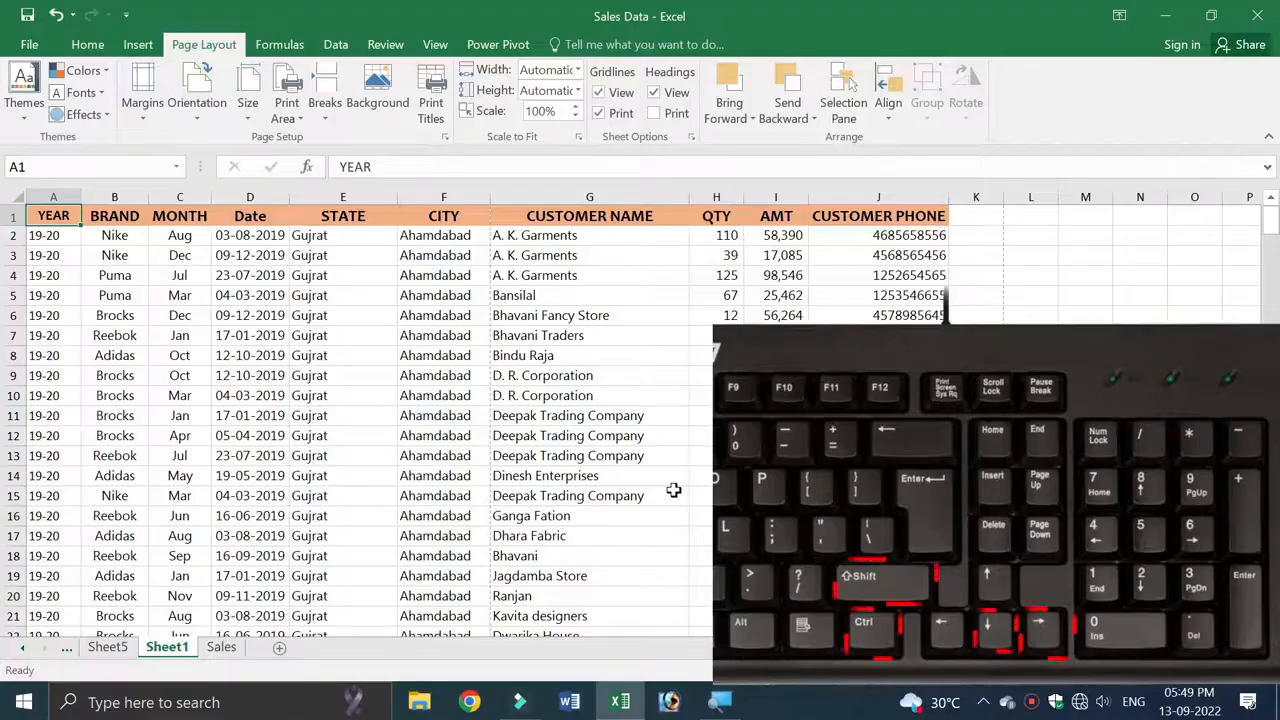
key(ctrl+shift+Down)
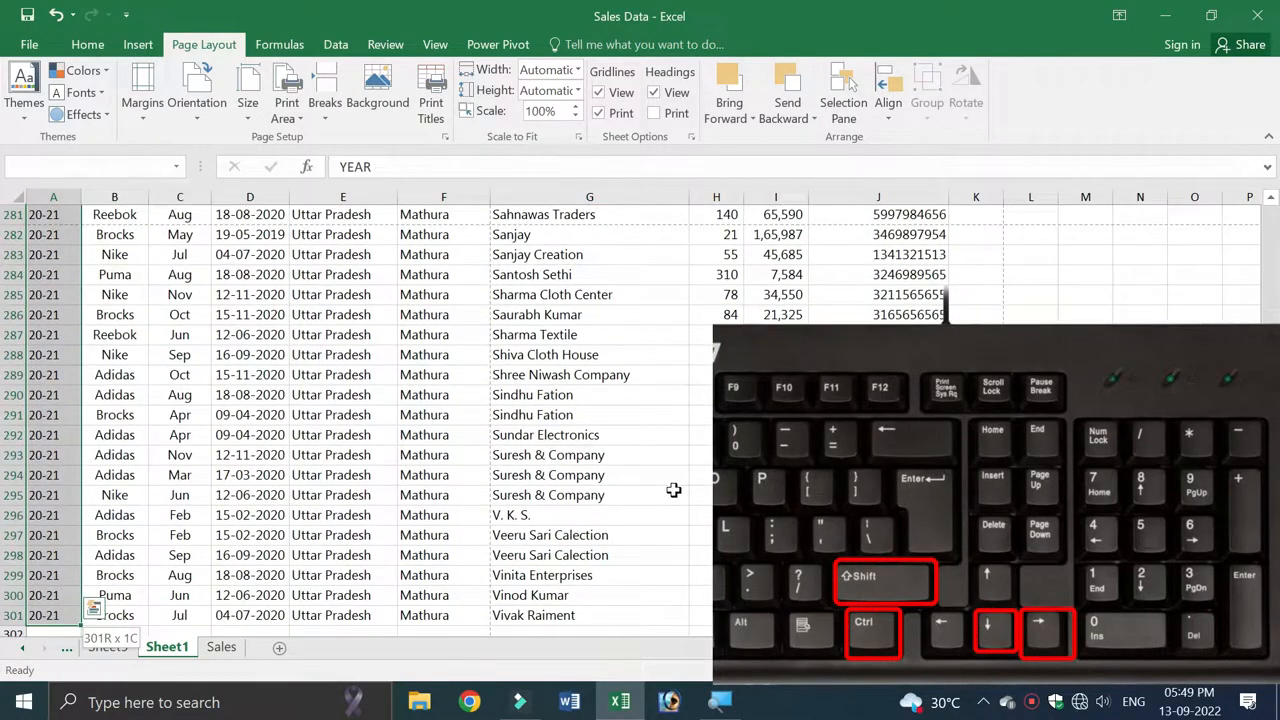
key(ctrl+shift+Right)
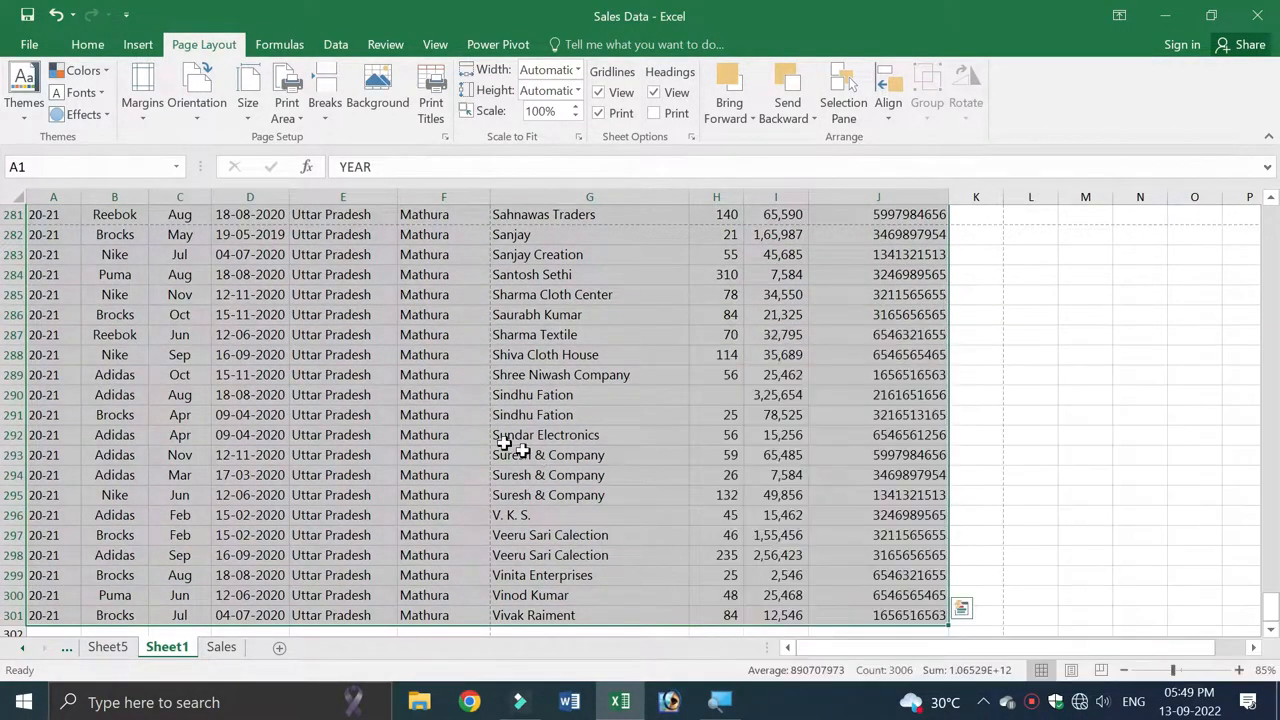
scroll(420, 405, up, 3)
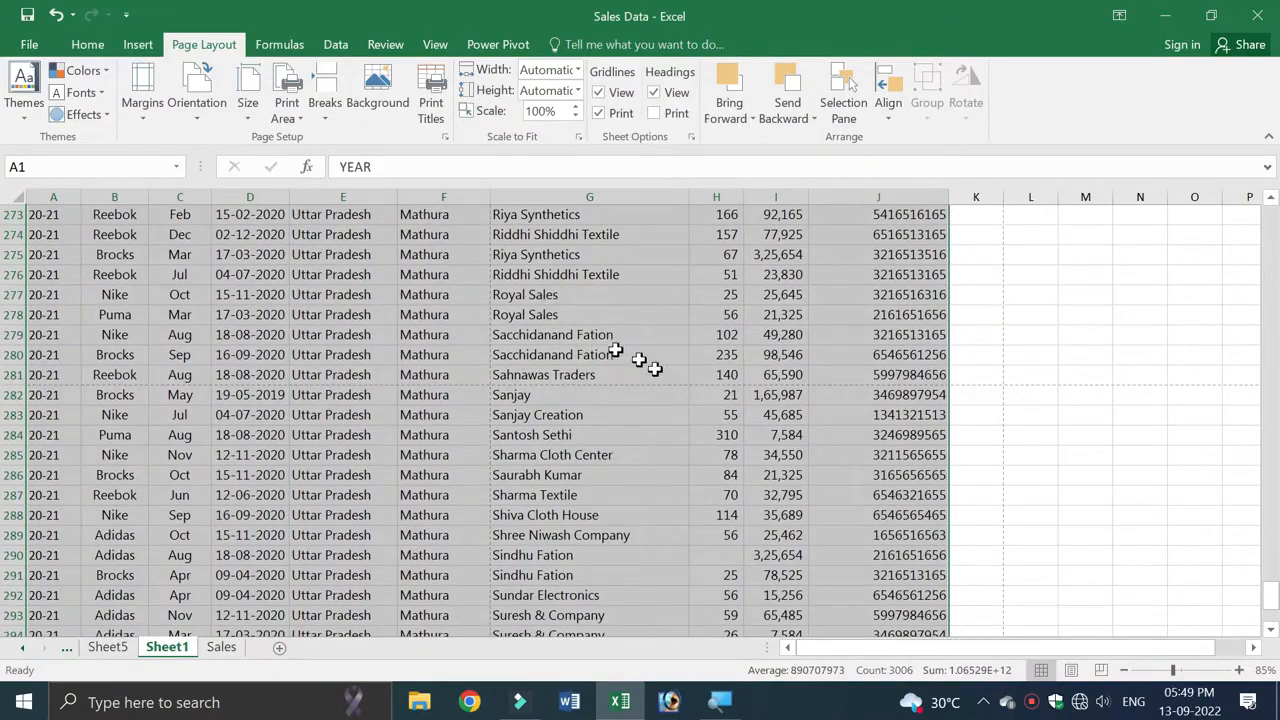
click(88, 45)
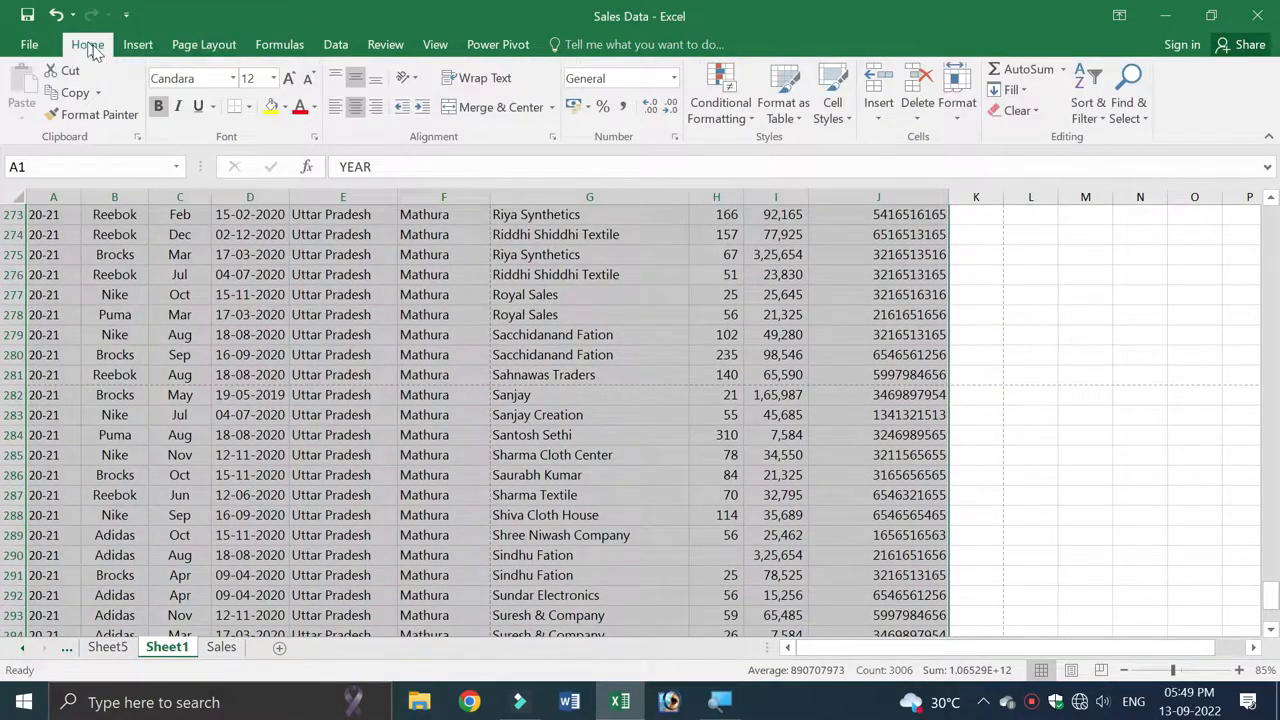
click(250, 108)
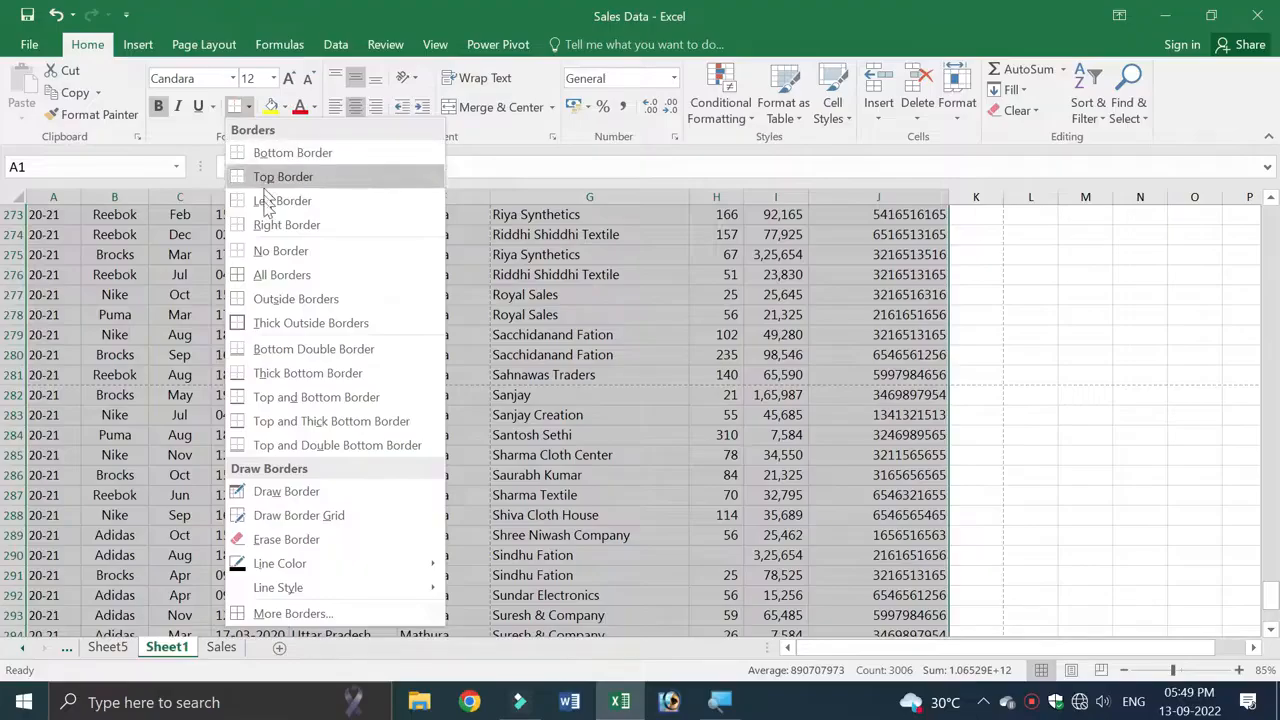
click(262, 274)
scroll(262, 274, up, 3)
click(563, 420)
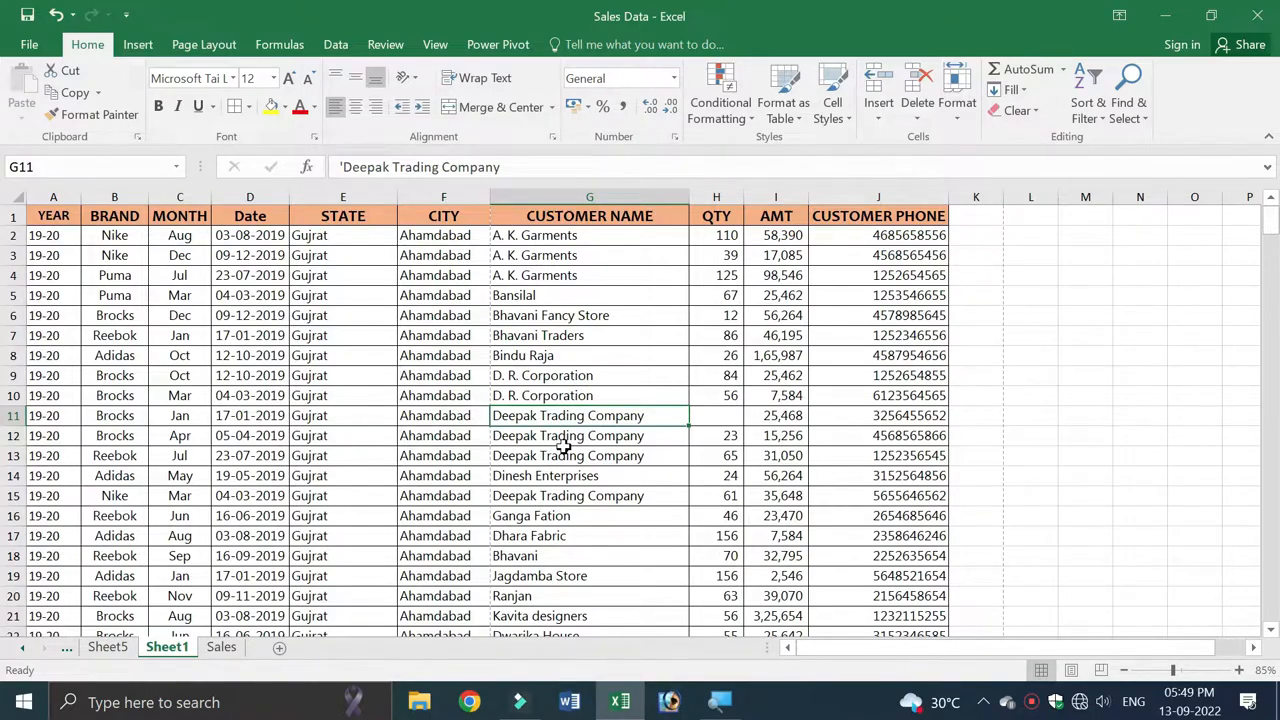
Check the table borders in the print preview, and switch off gridline printing
key(ctrl+p)
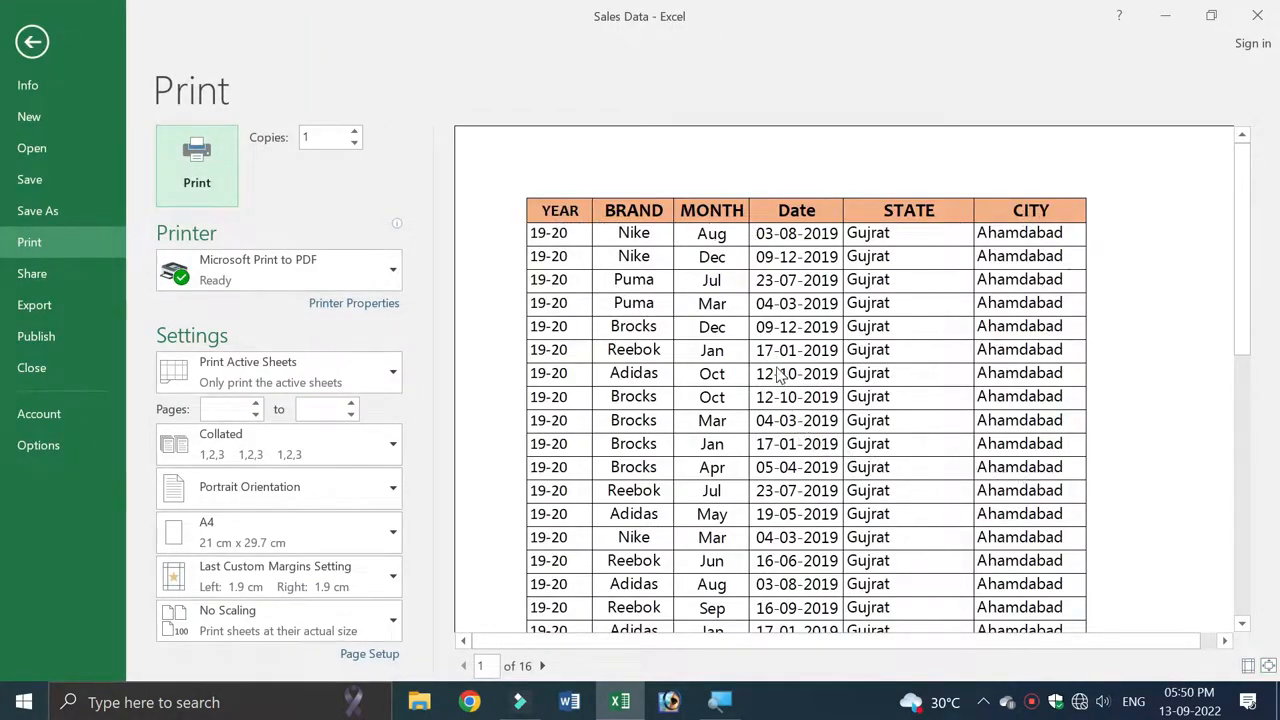
key(Escape)
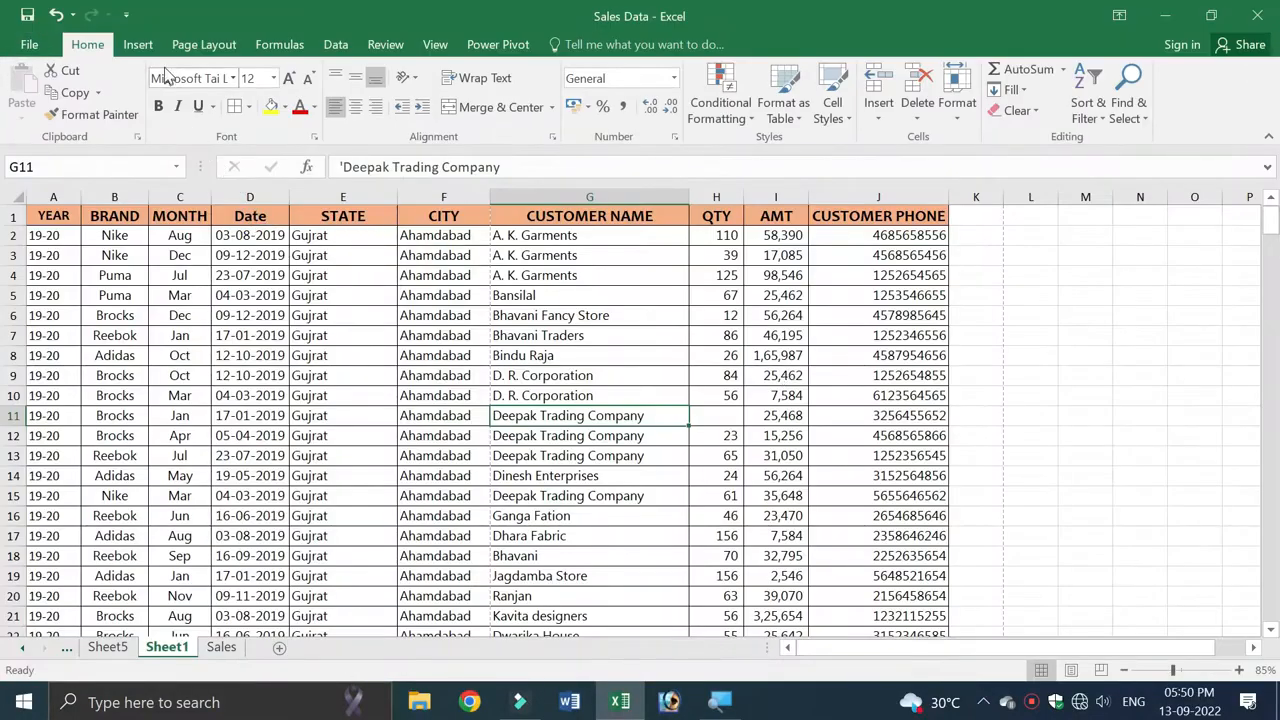
click(202, 45)
click(599, 113)
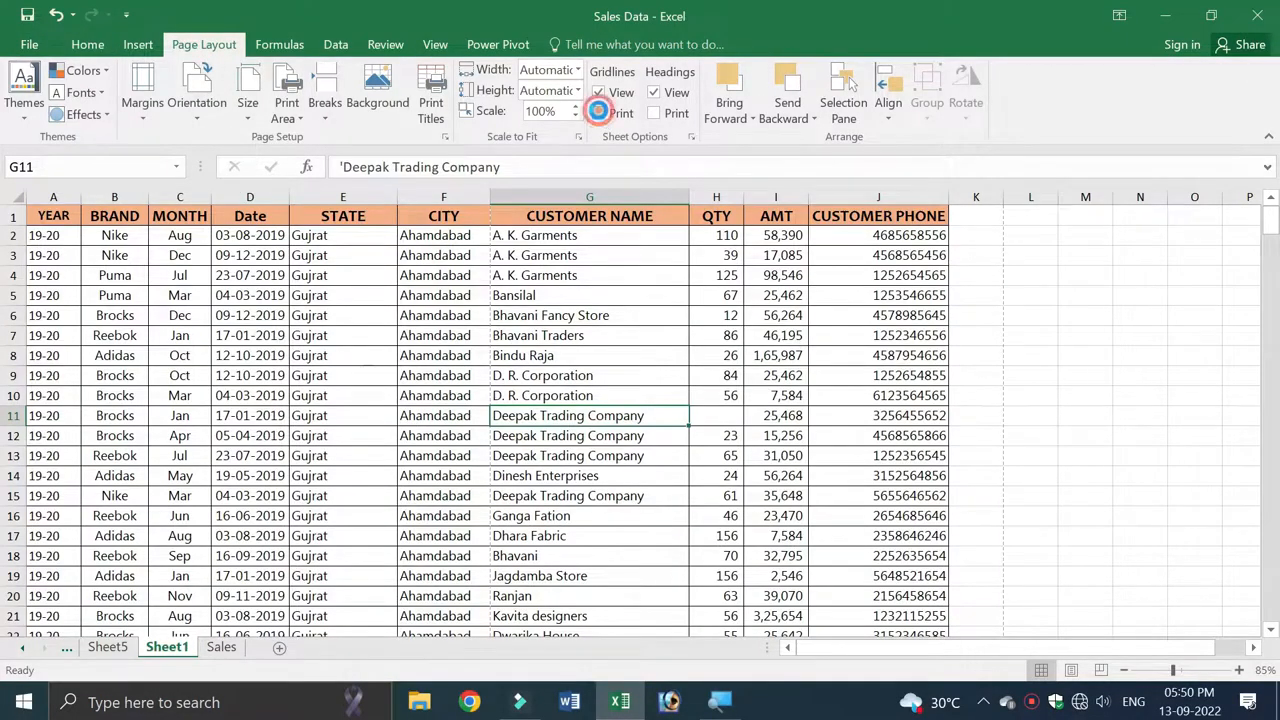
Try hiding the row and column headings and printing them with a print preview, leaving them shown on screen but not printed
click(655, 93)
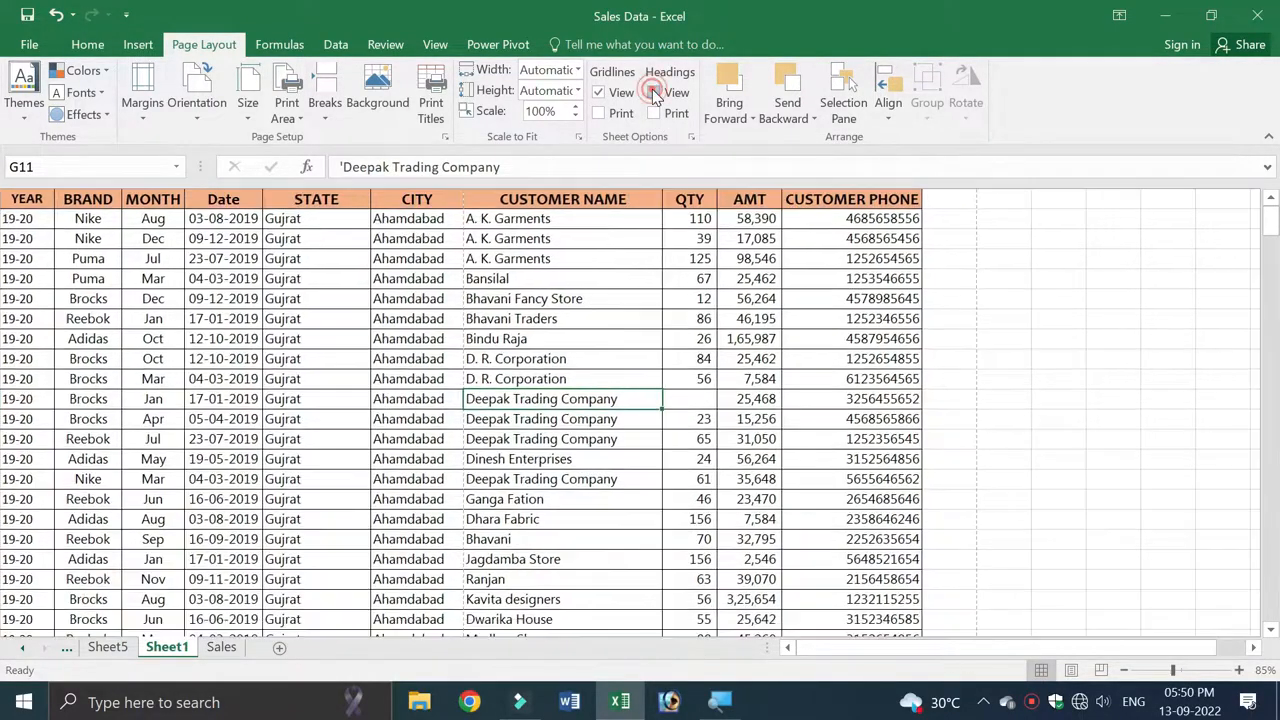
click(655, 93)
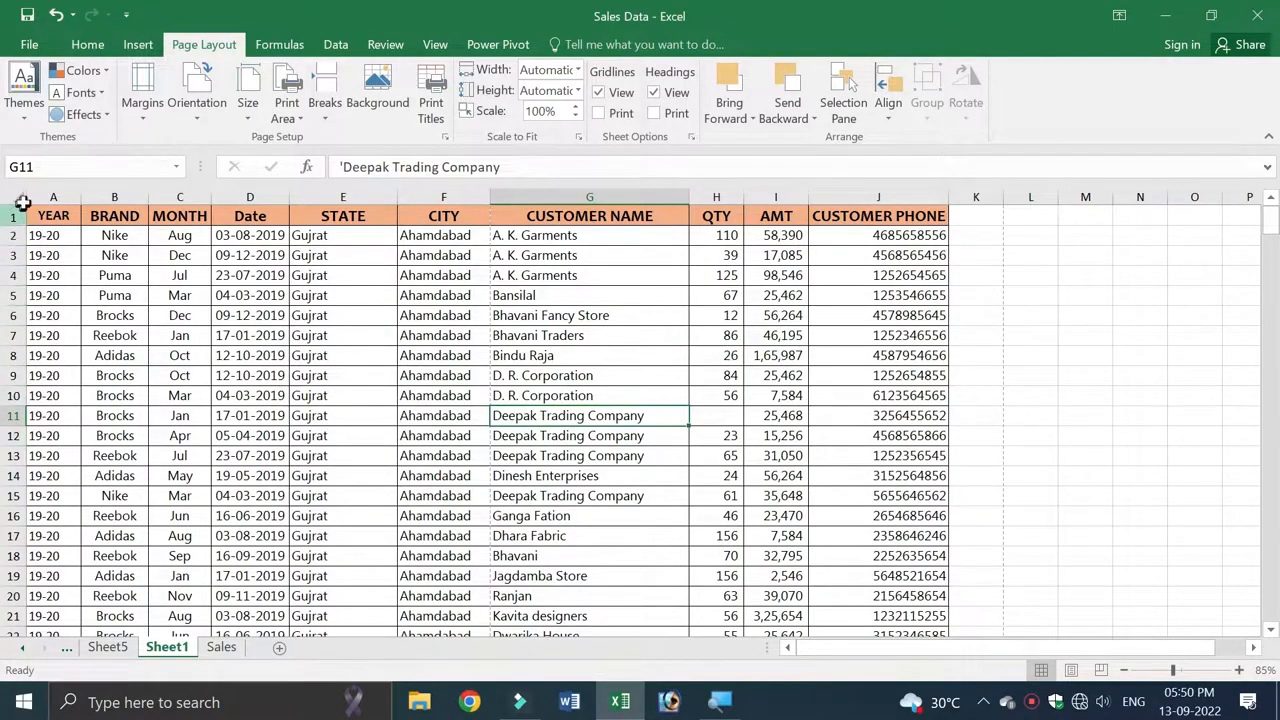
click(654, 114)
key(ctrl+p)
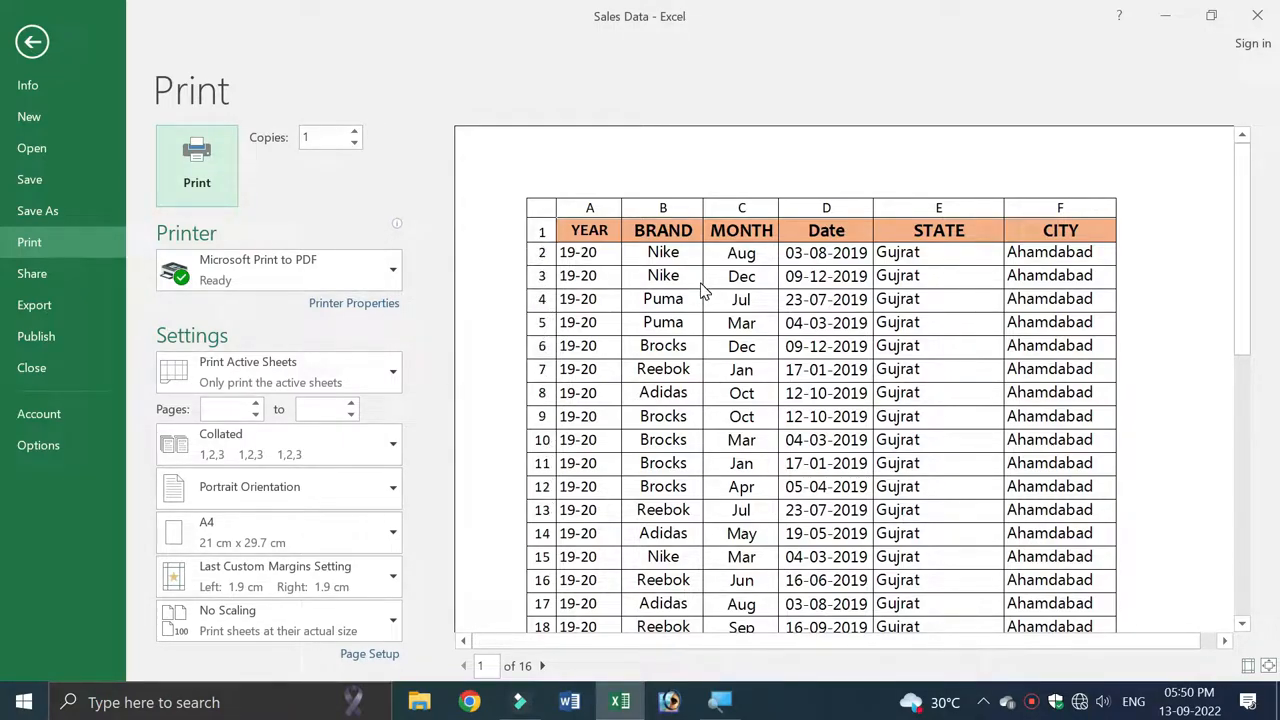
key(Escape)
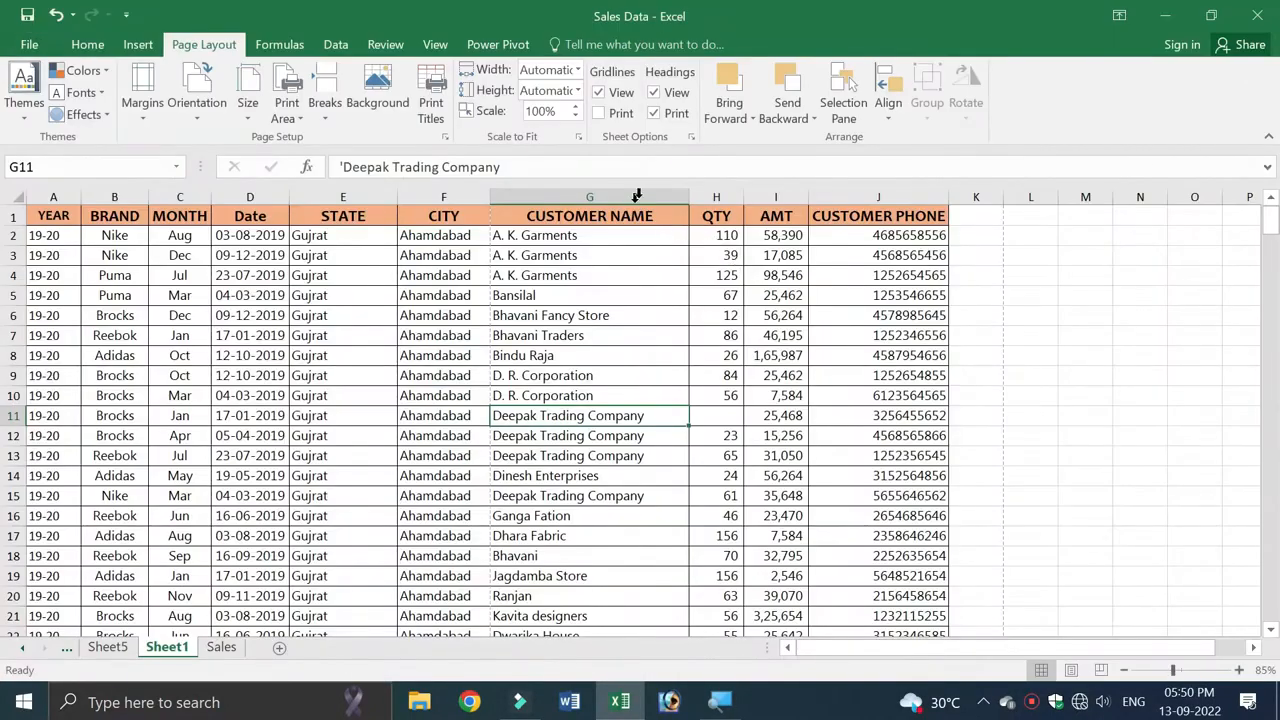
click(691, 138)
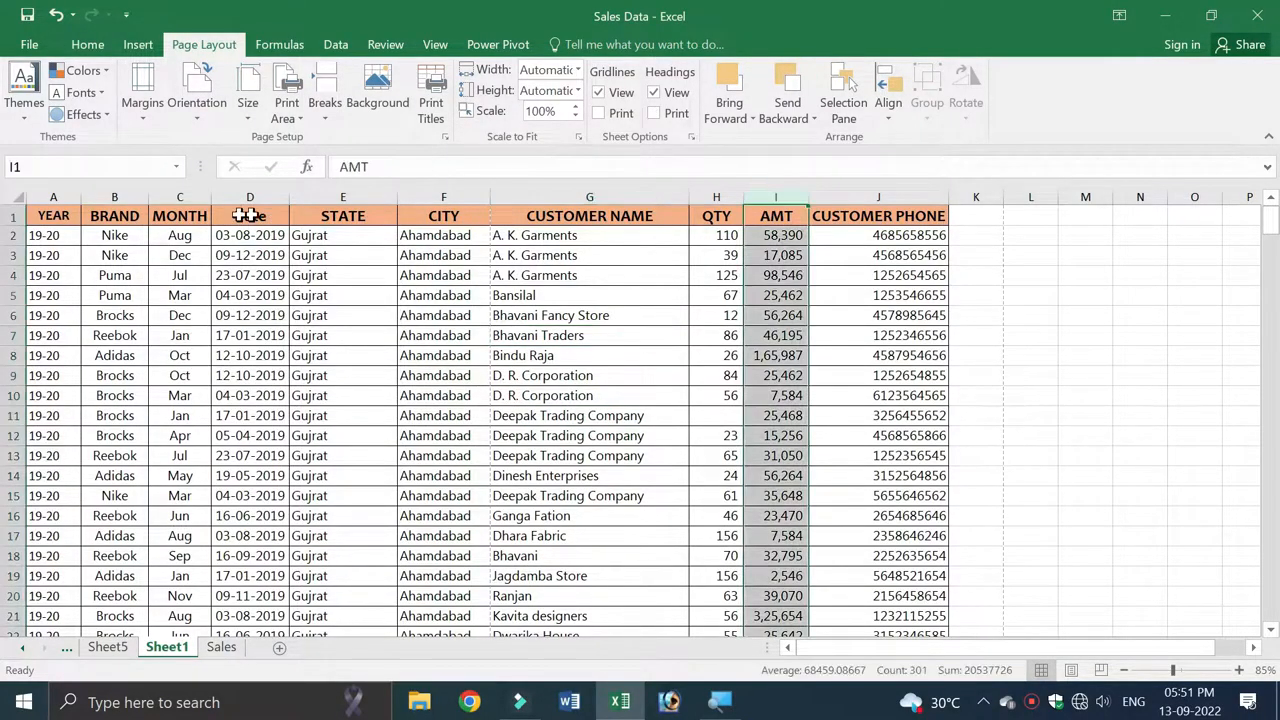
Select the BRAND, CITY, CUSTOMER NAME, QTY and AMT columns together, and clear the selection
click(127, 190)
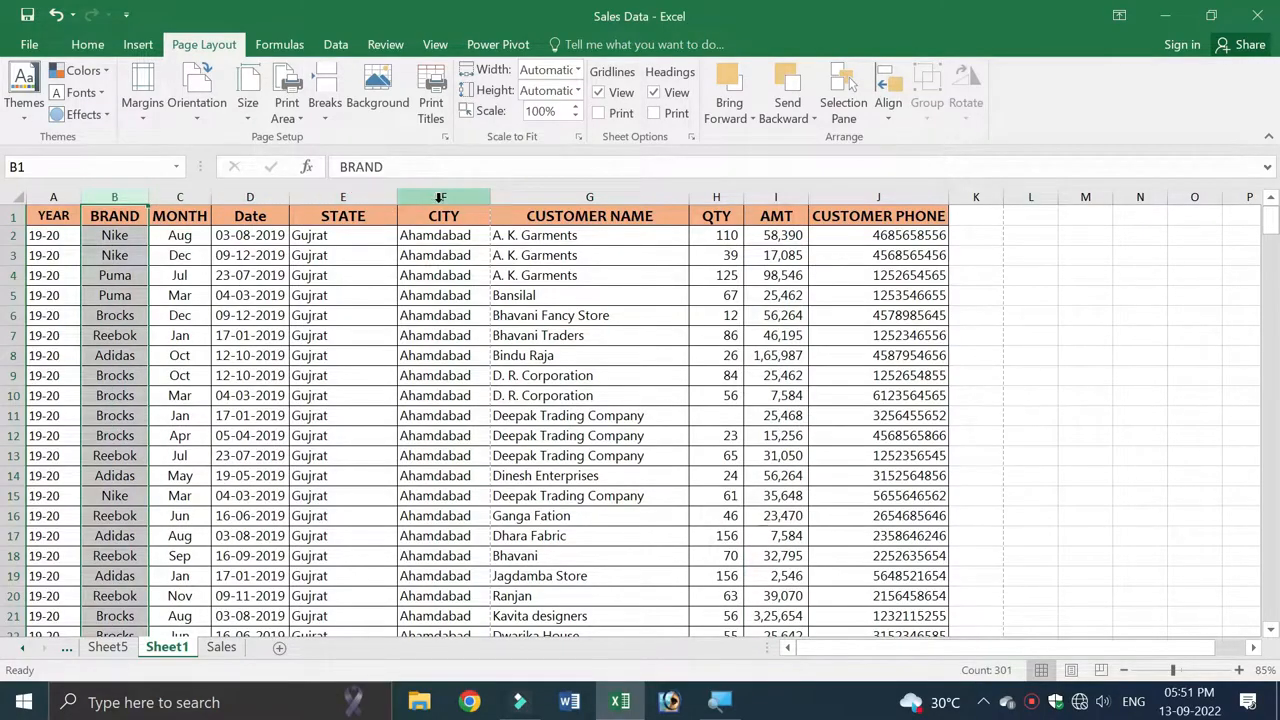
ctrl+click(440, 190)
ctrl+click(564, 189)
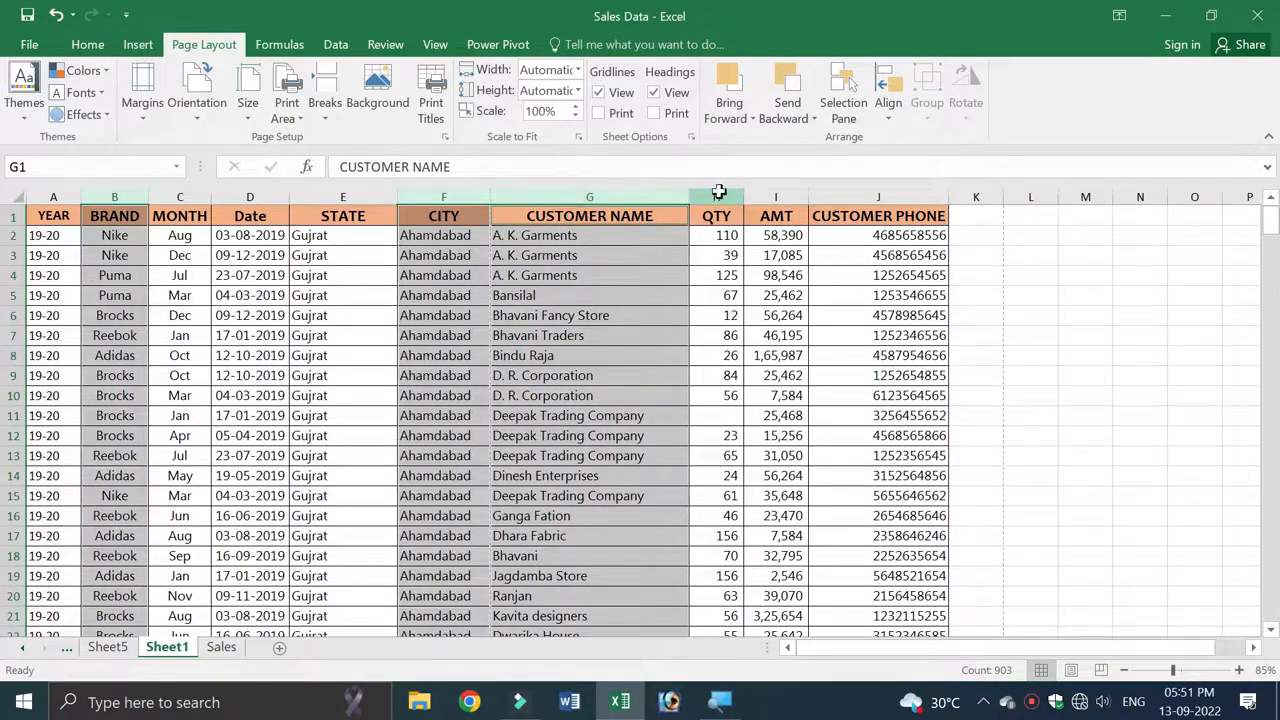
ctrl+click(720, 190)
ctrl+click(762, 190)
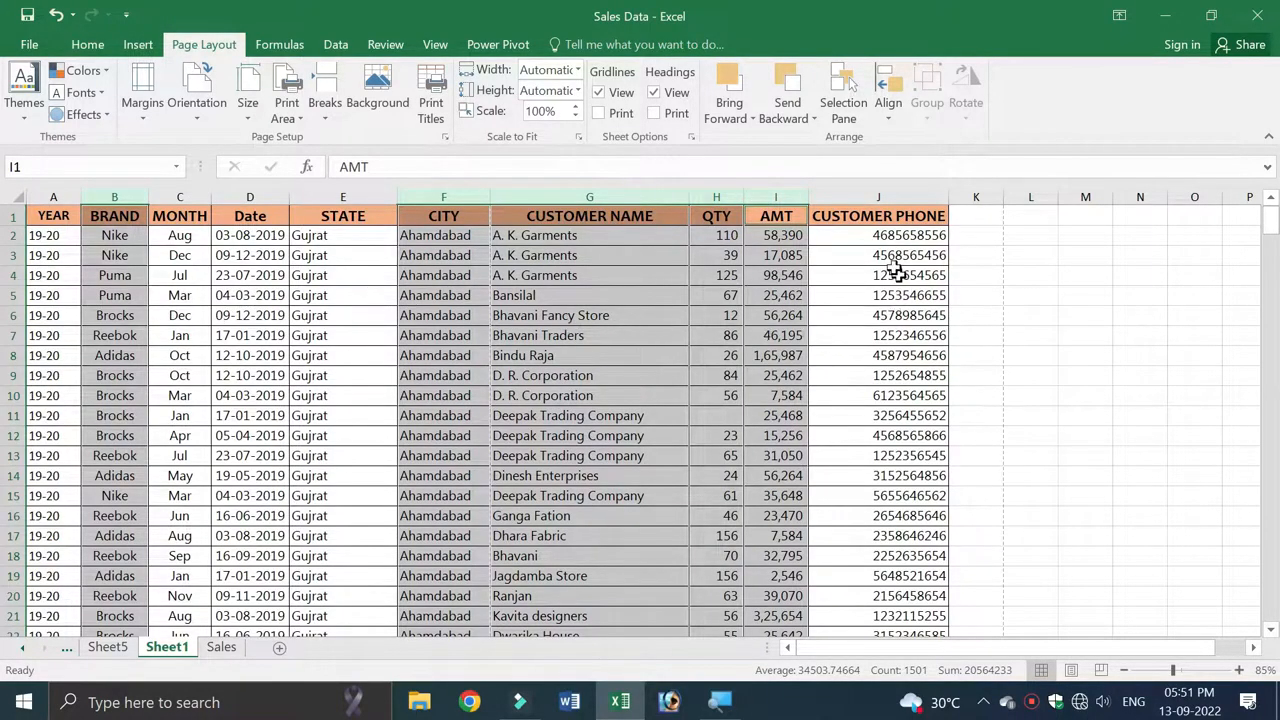
click(320, 352)
Hide the MONTH, Date and STATE columns (C to E), the CUSTOMER PHONE column J and the YEAR column A
drag(179, 194, 320, 197)
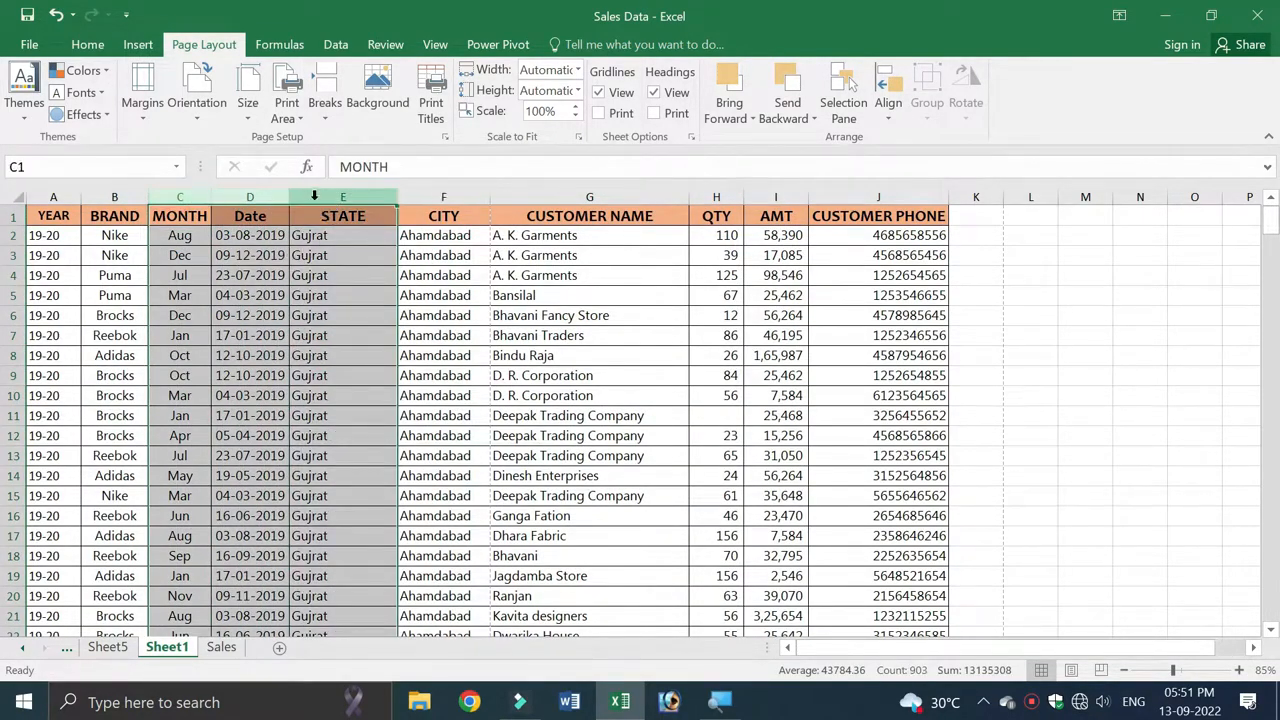
right_click(314, 196)
click(386, 460)
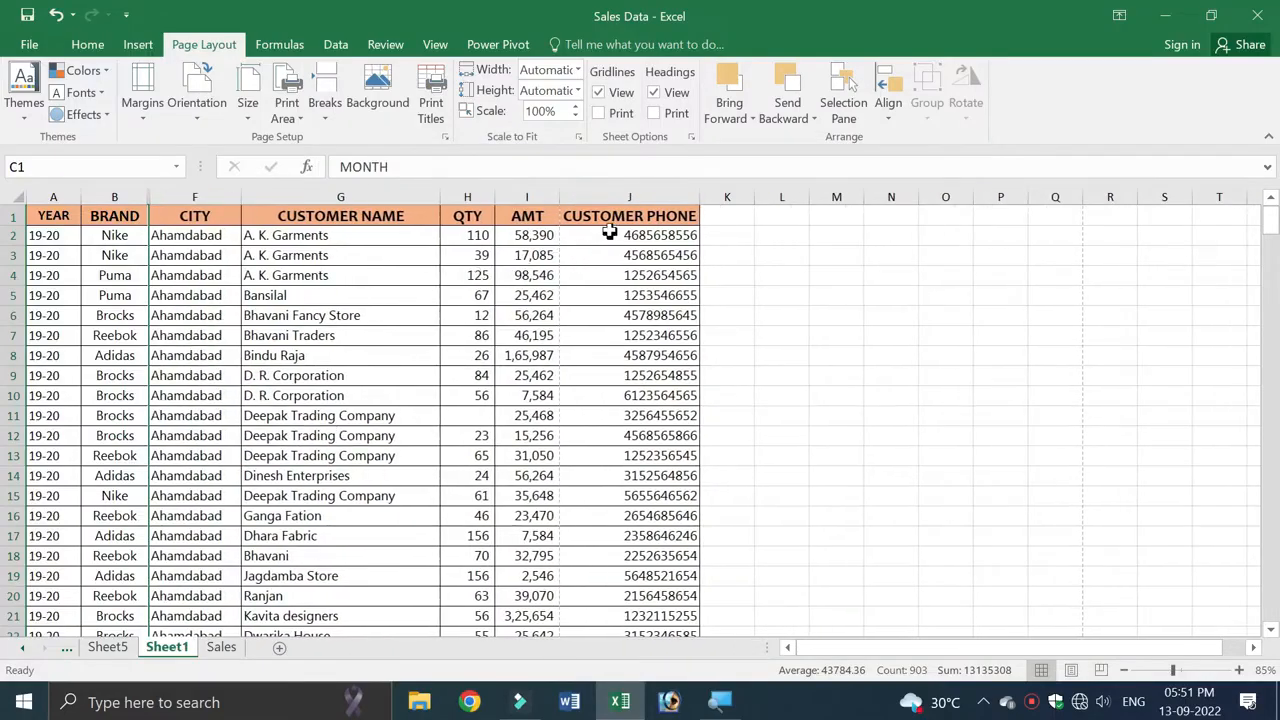
click(630, 197)
right_click(630, 197)
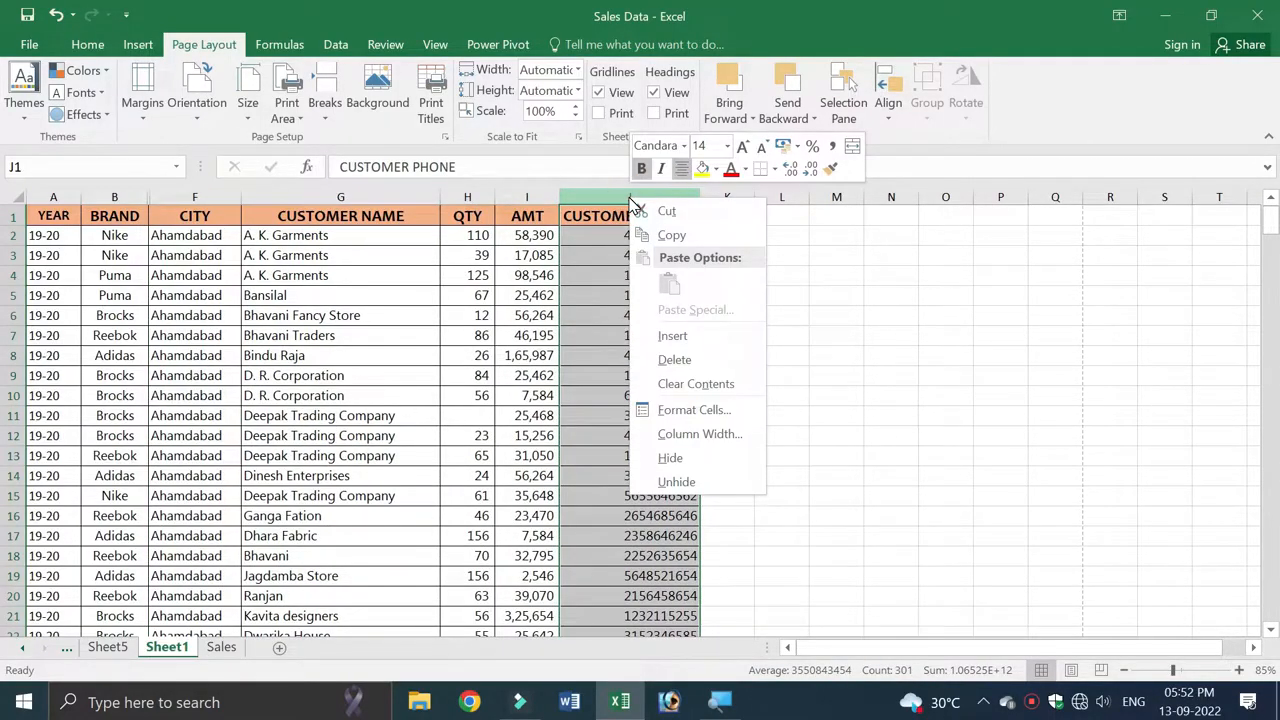
click(680, 458)
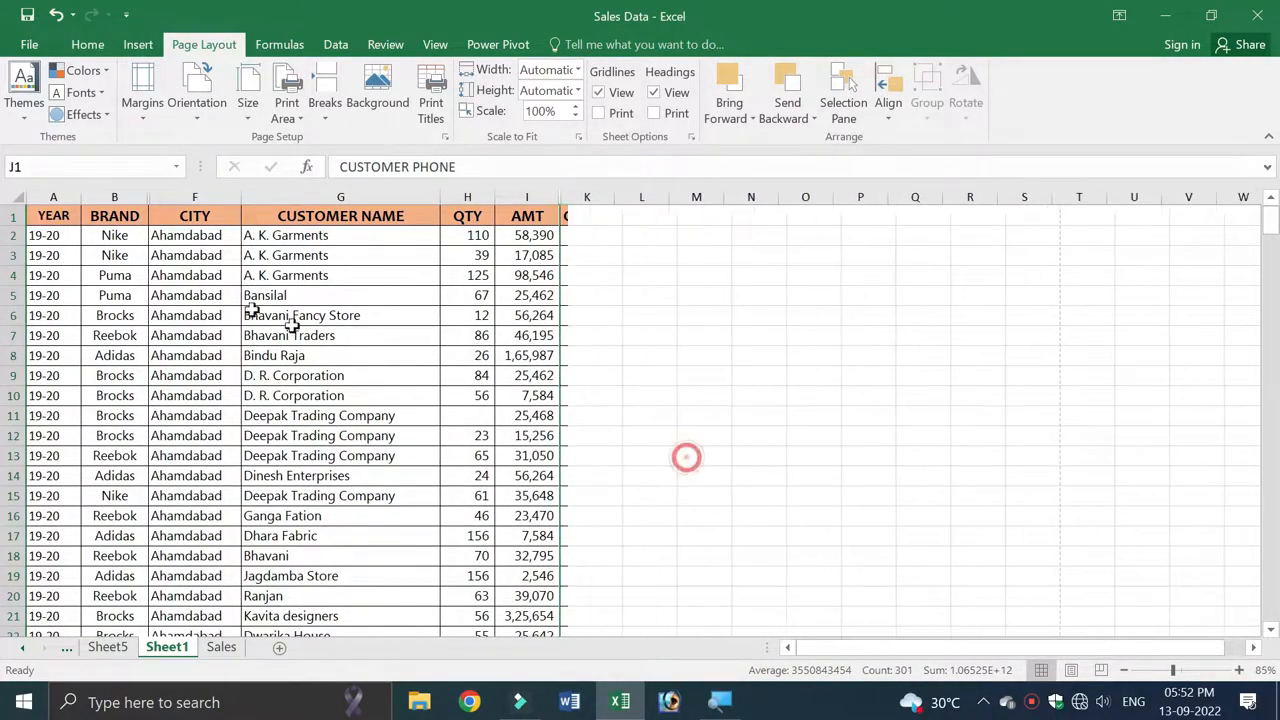
click(54, 194)
right_click(54, 194)
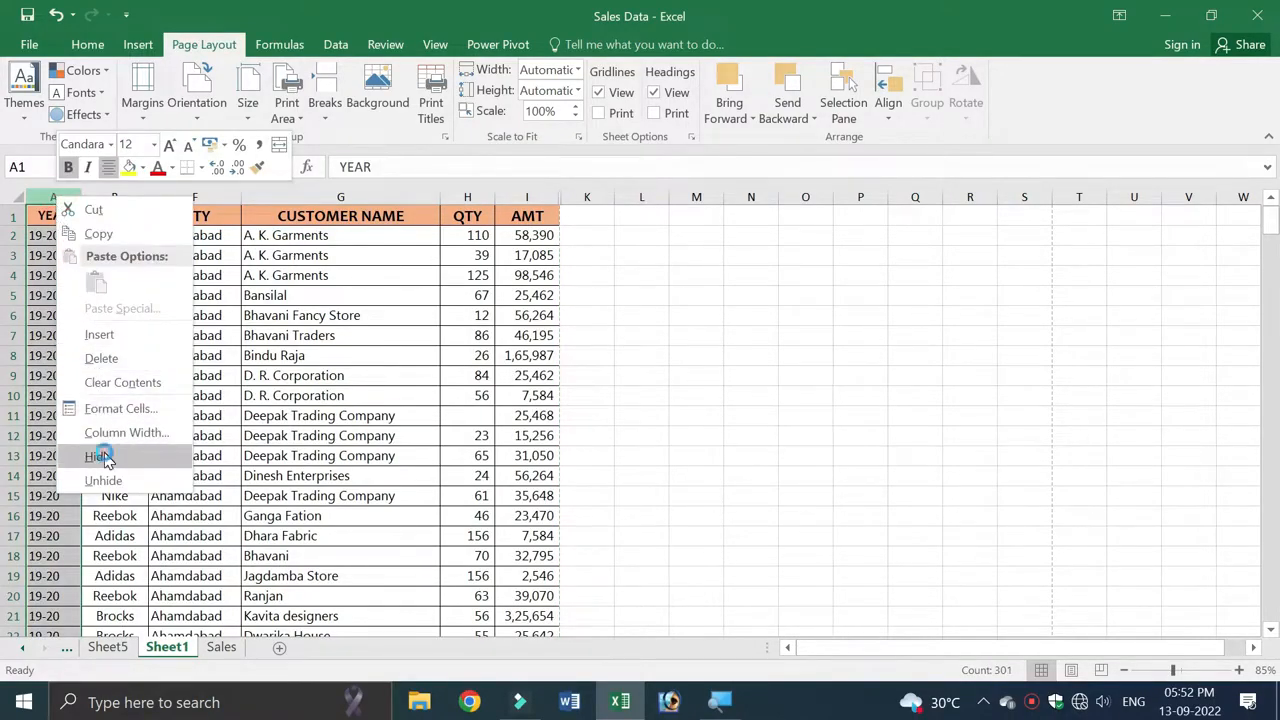
click(100, 458)
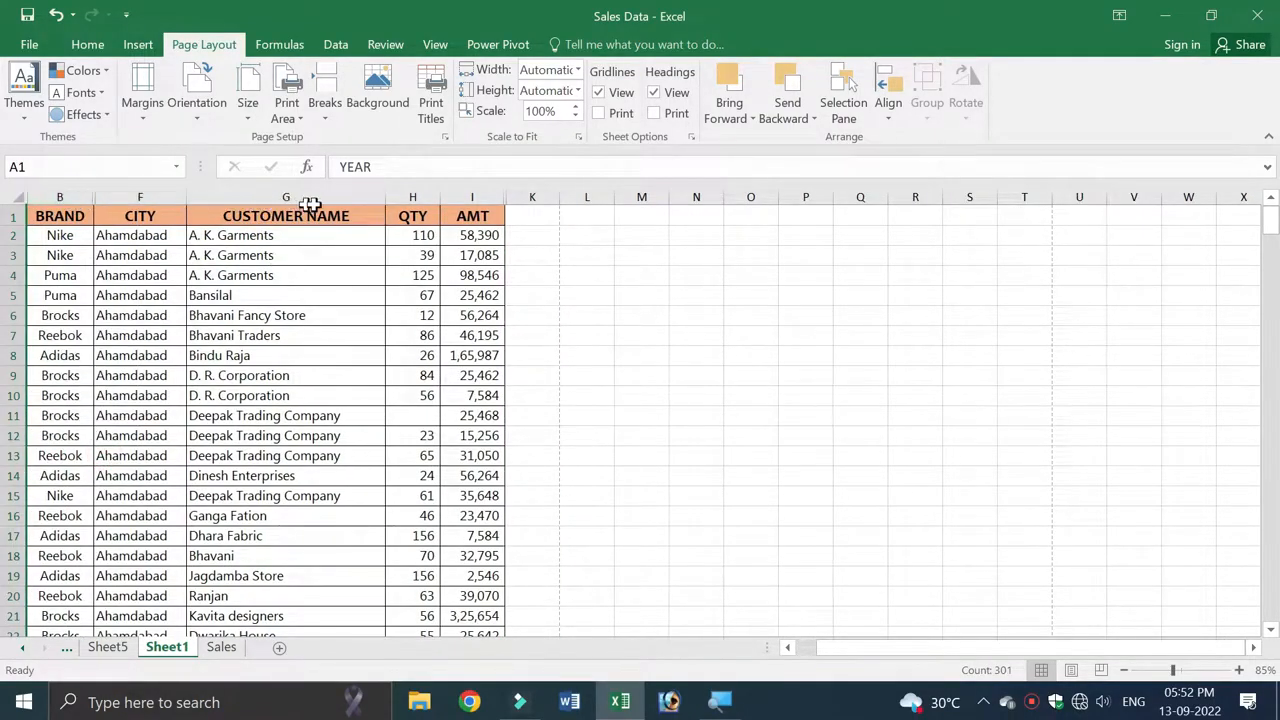
Check in the print preview which columns of the sales table will print, and return to the sheet
key(ctrl+p)
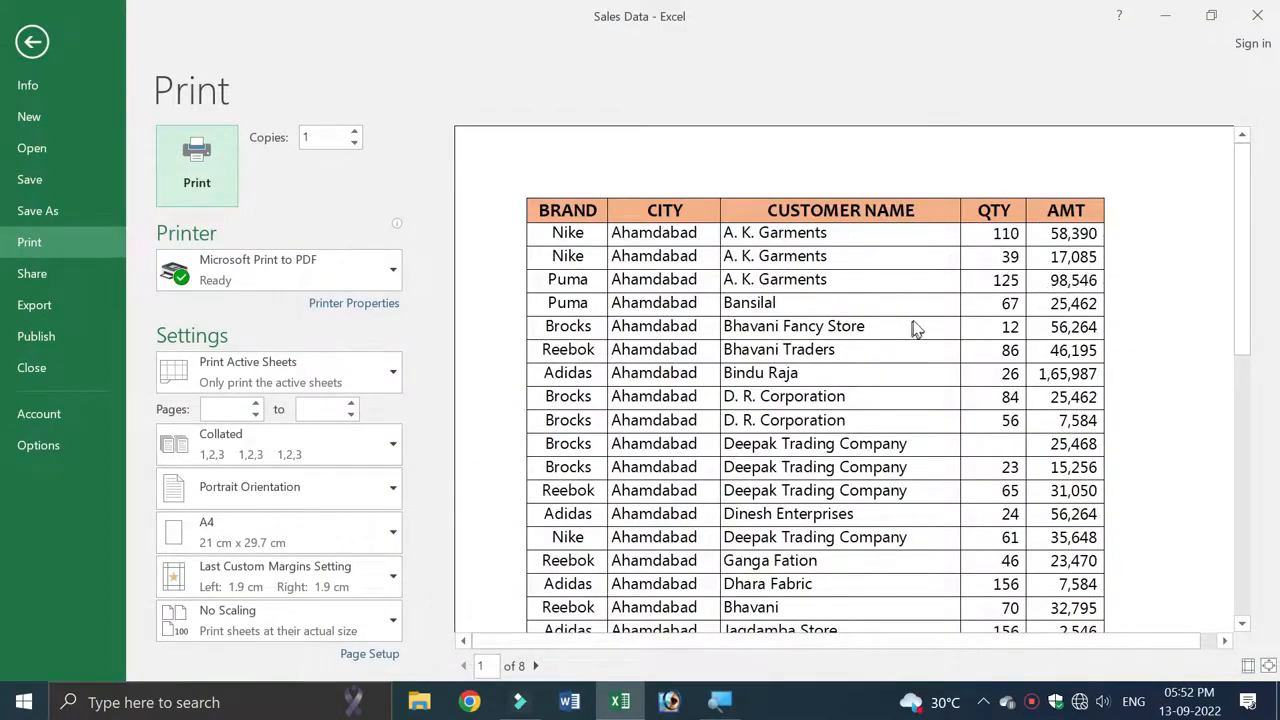
scroll(910, 320, down, 5)
scroll(910, 322, down, 9)
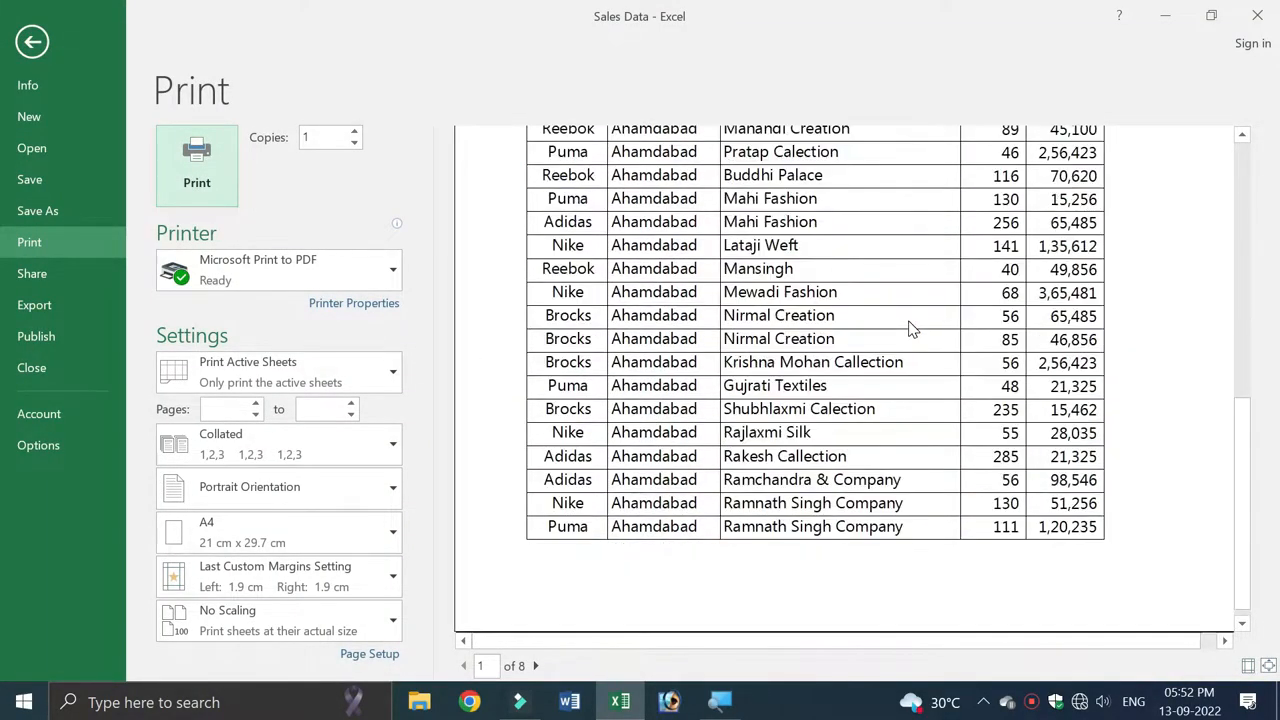
scroll(908, 330, up, 12)
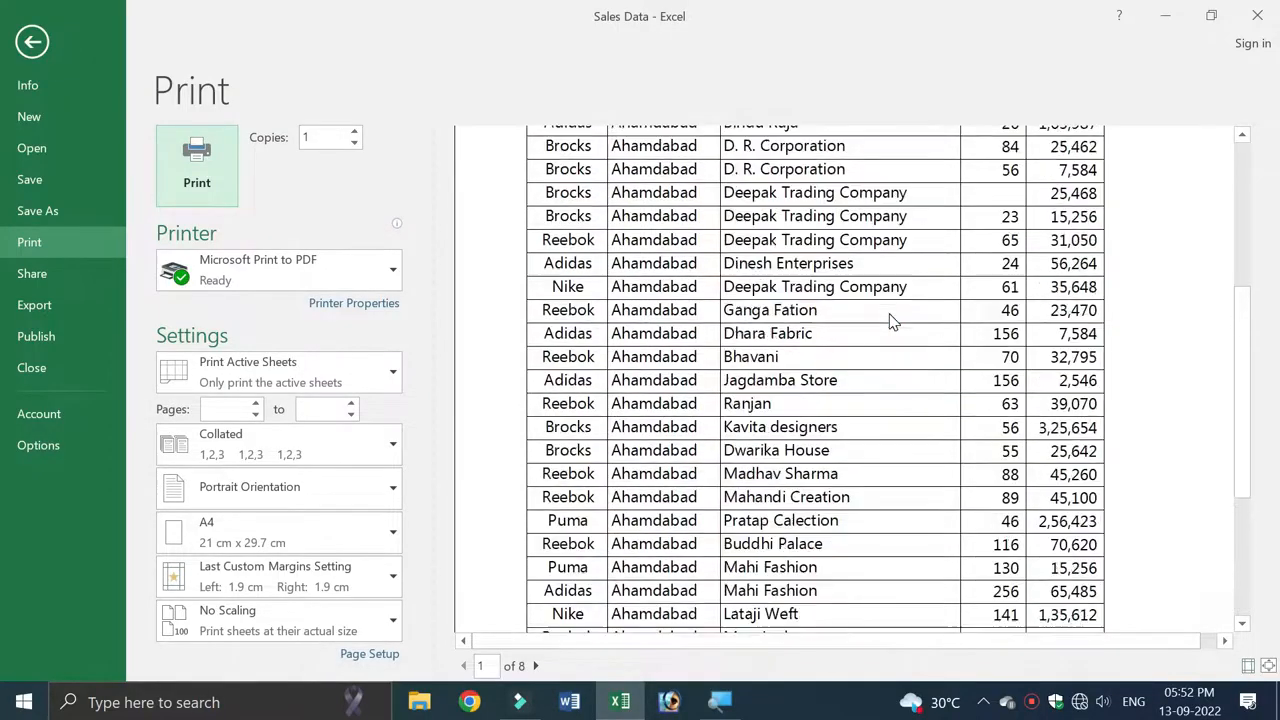
scroll(884, 316, up, 2)
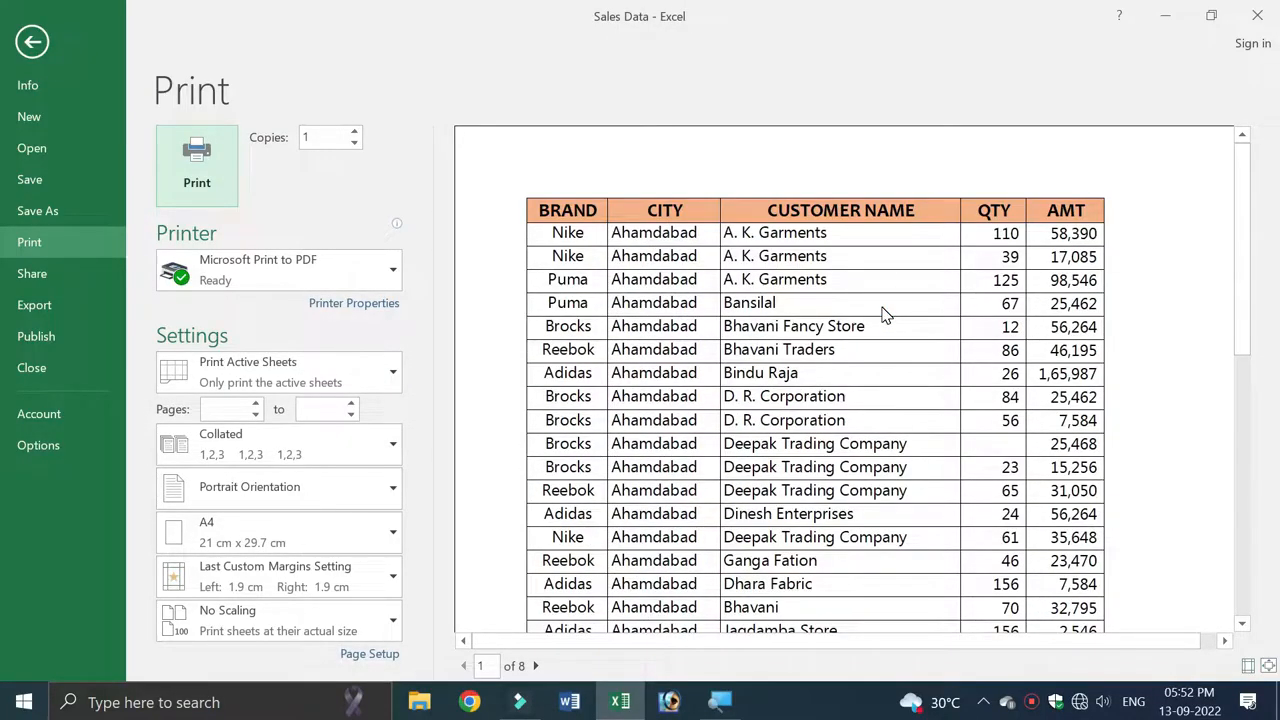
key(Escape)
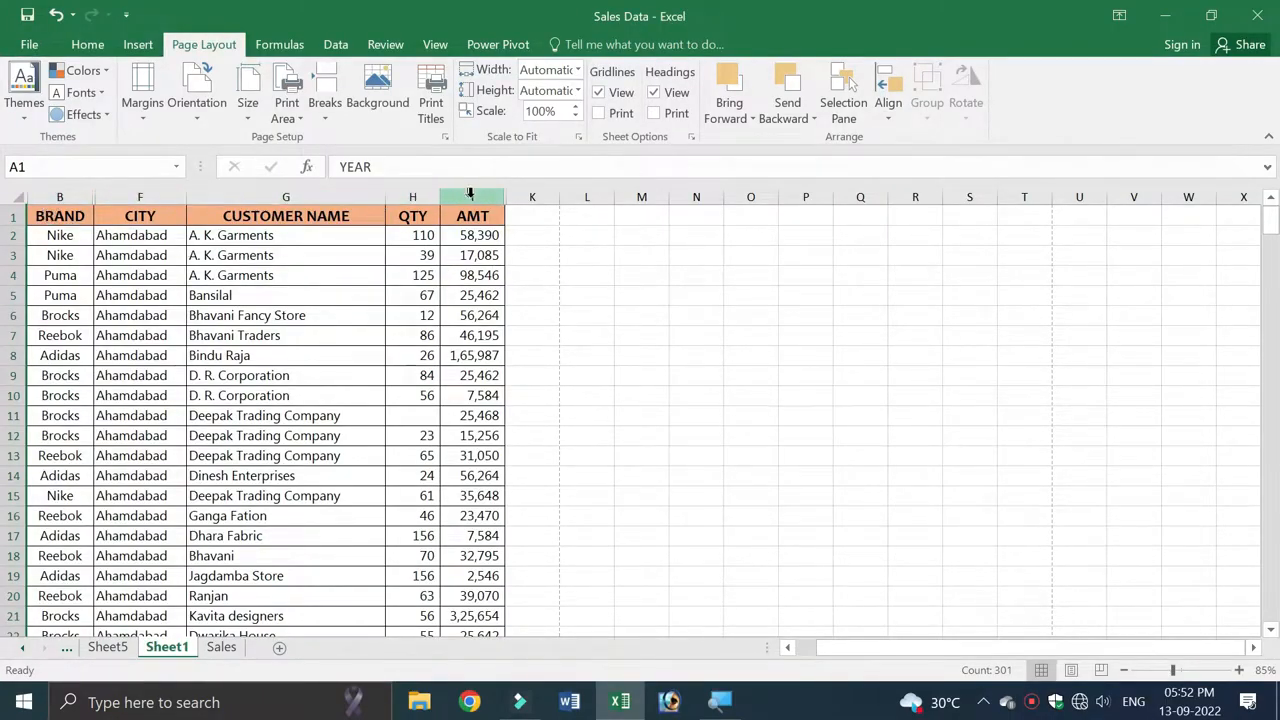
Undo the hiding of the YEAR, CUSTOMER PHONE and MONTH to STATE columns, and clear the selection
key(ctrl+z)
key(ctrl+z)
key(ctrl+z)
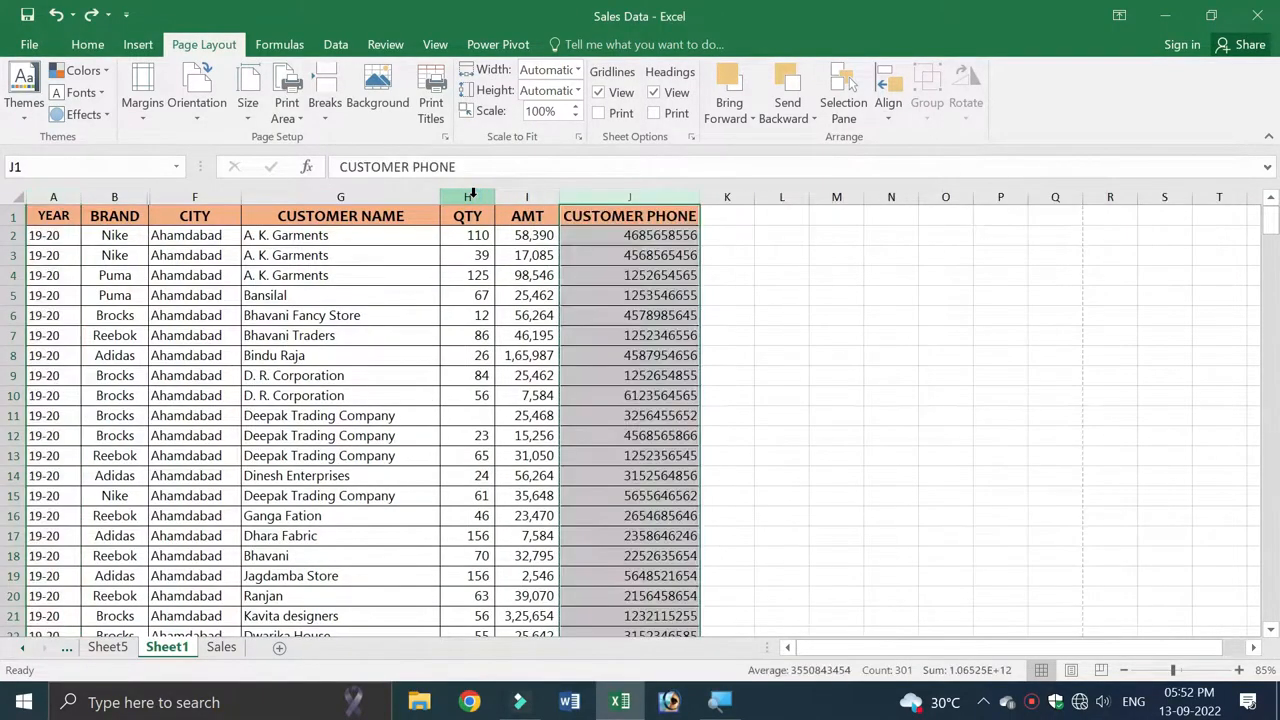
click(272, 310)
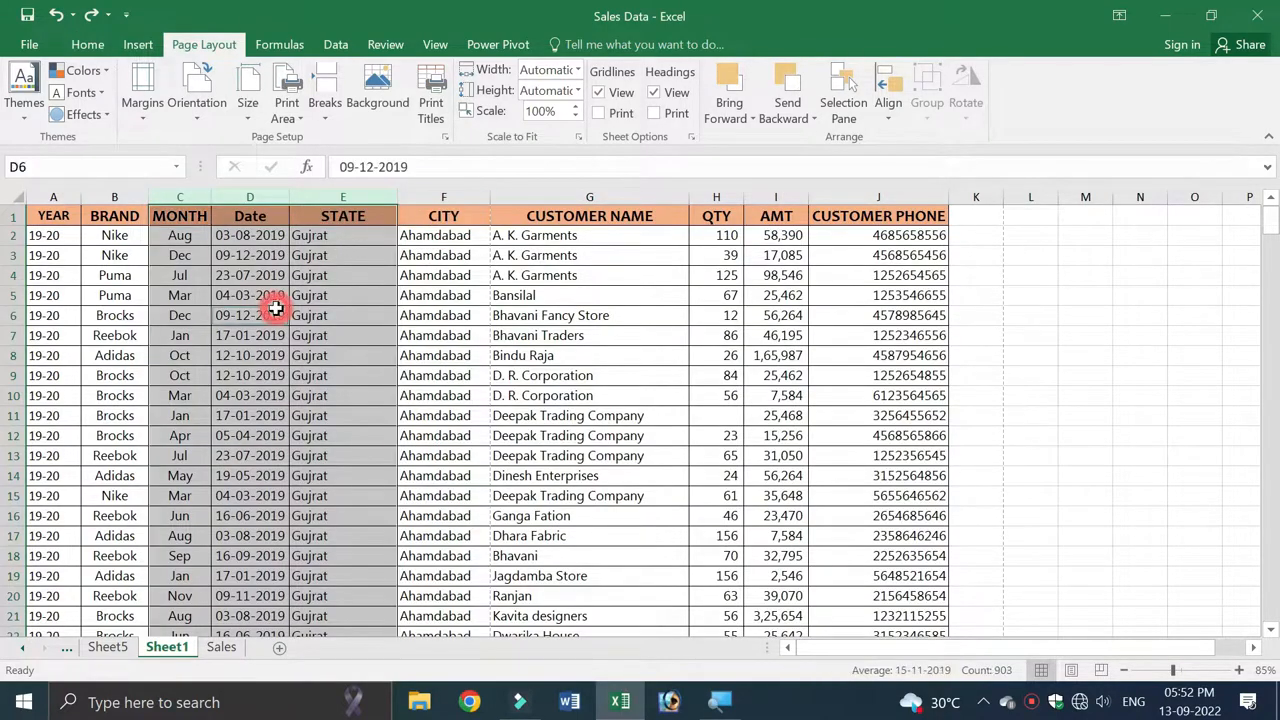
click(372, 295)
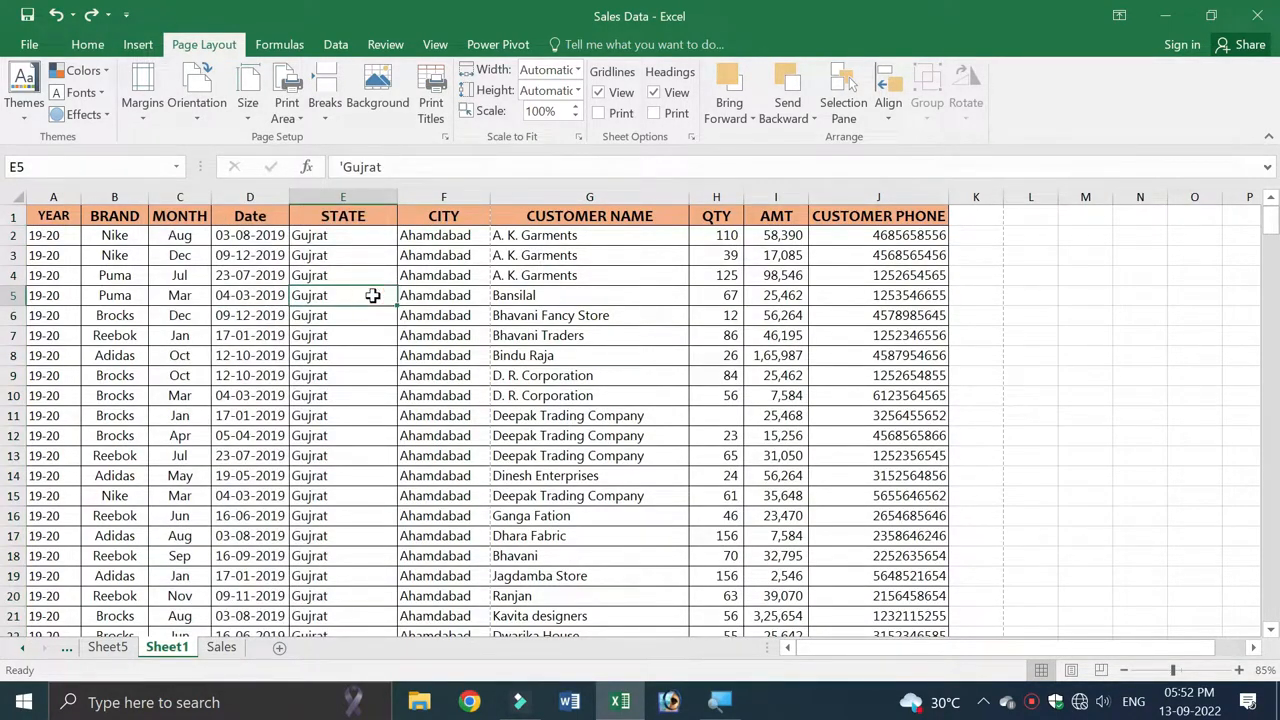
click(494, 258)
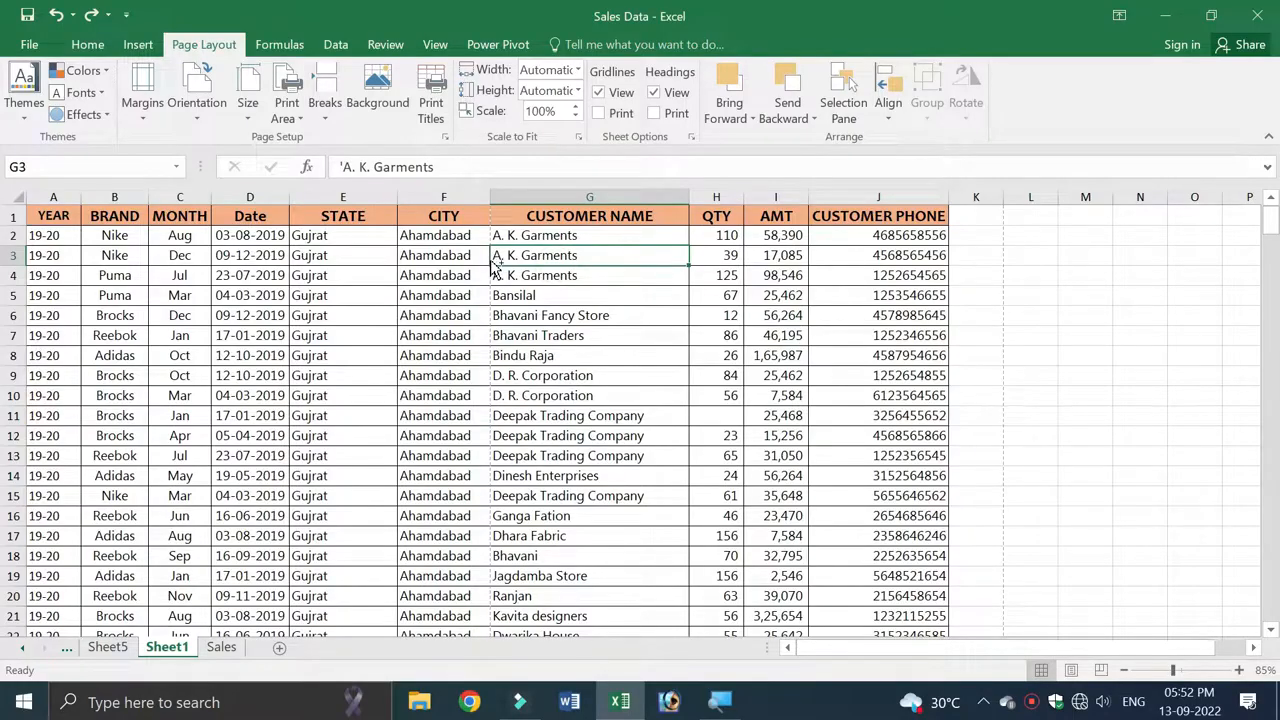
Open the print preview, view the choices for printing active sheets, entire workbook or selection, and zoom out to the whole page
key(ctrl+p)
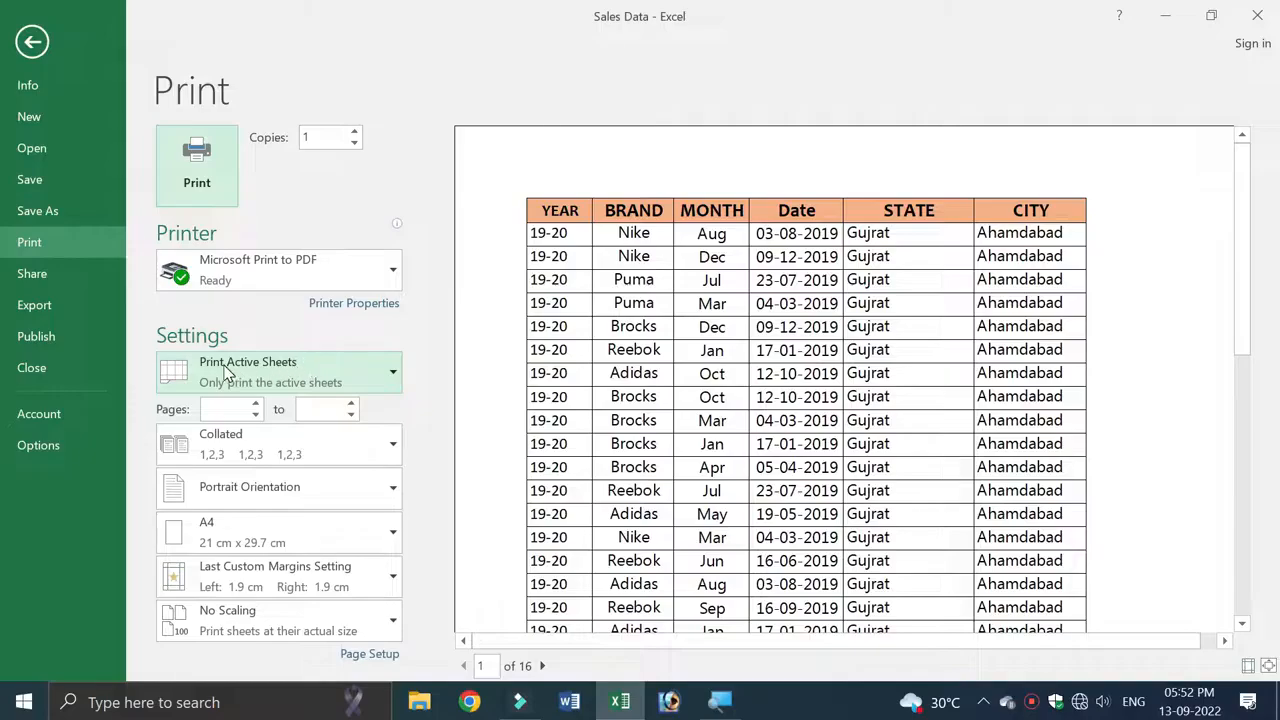
click(362, 379)
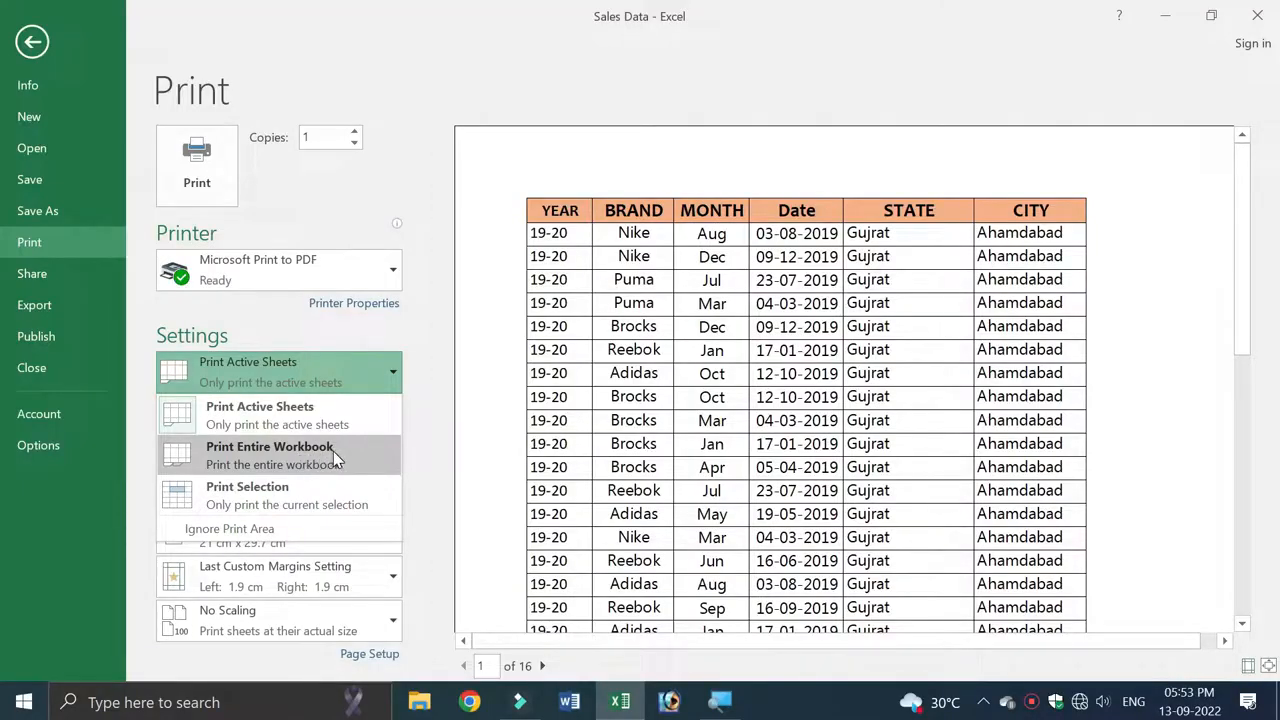
click(410, 410)
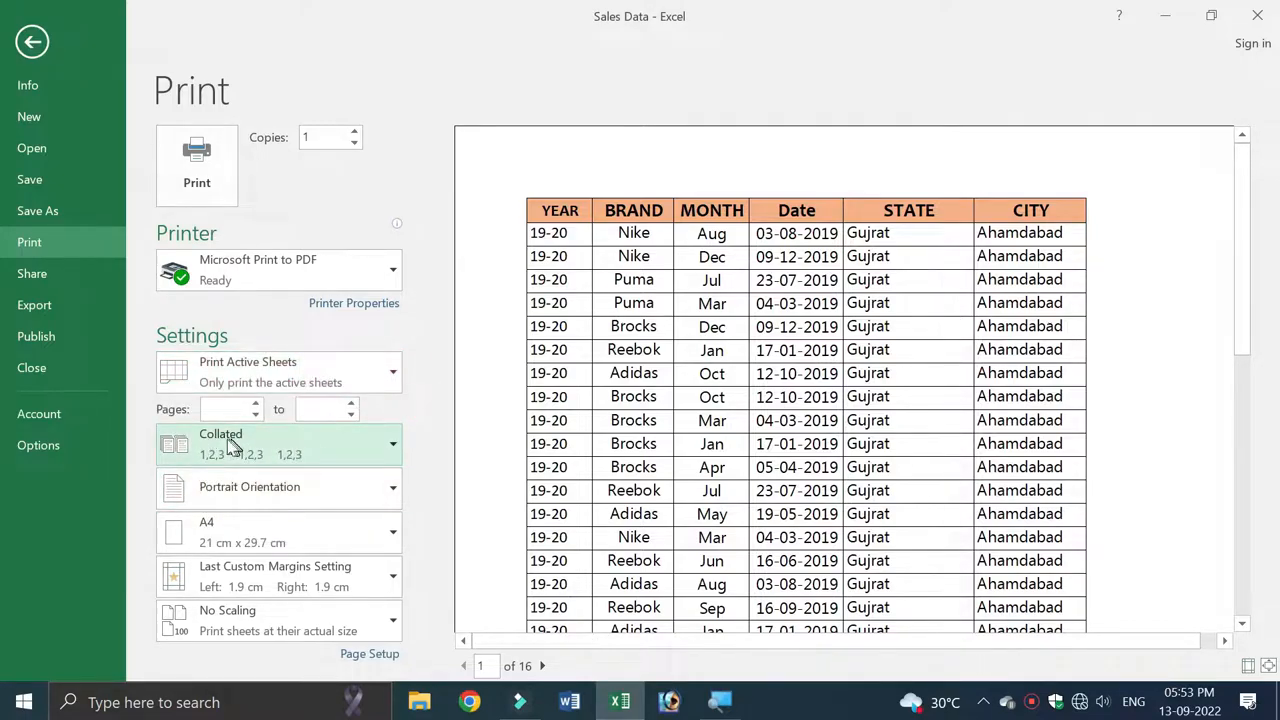
double_click(687, 410)
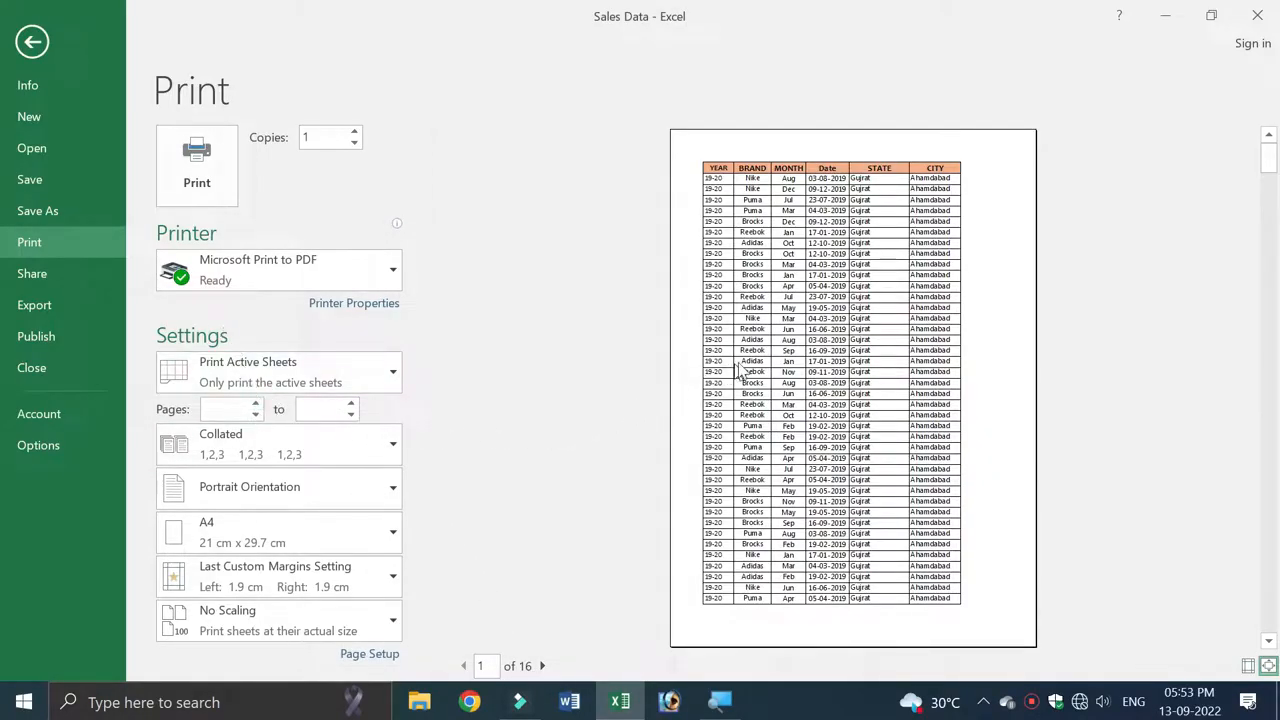
Try the Uncollated page order for the print copies and set it back to Collated
click(309, 132)
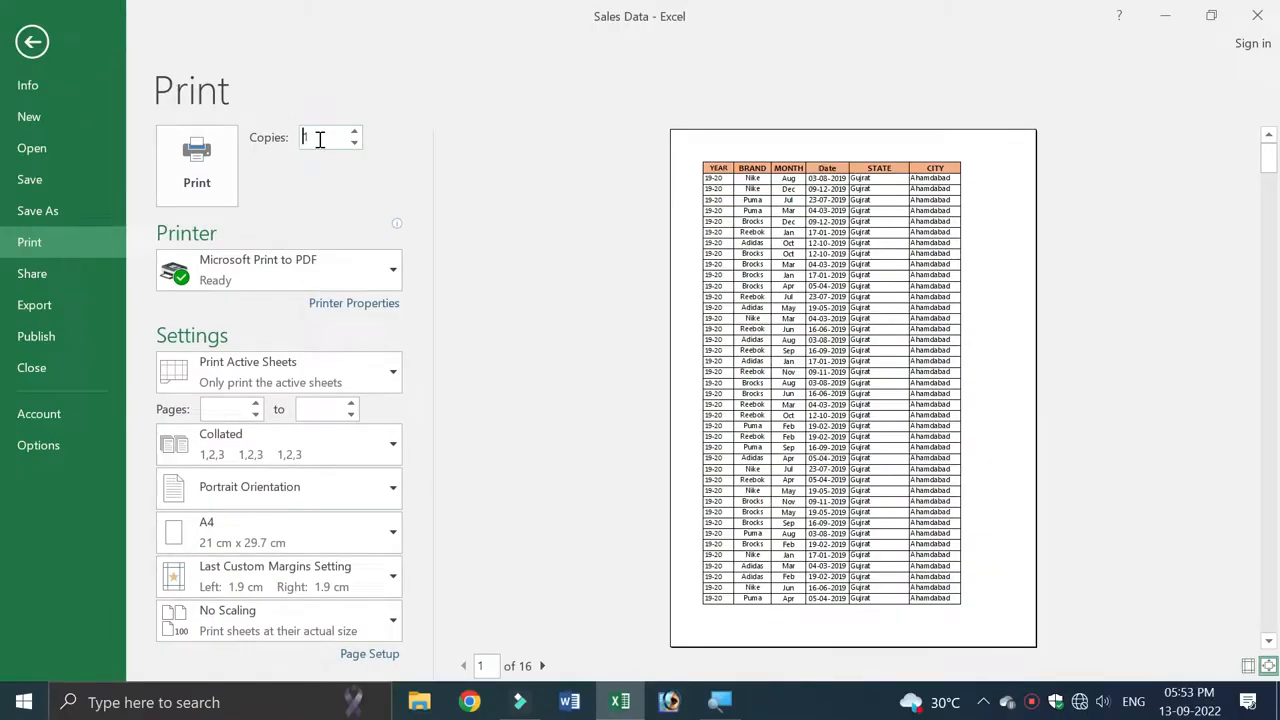
click(348, 445)
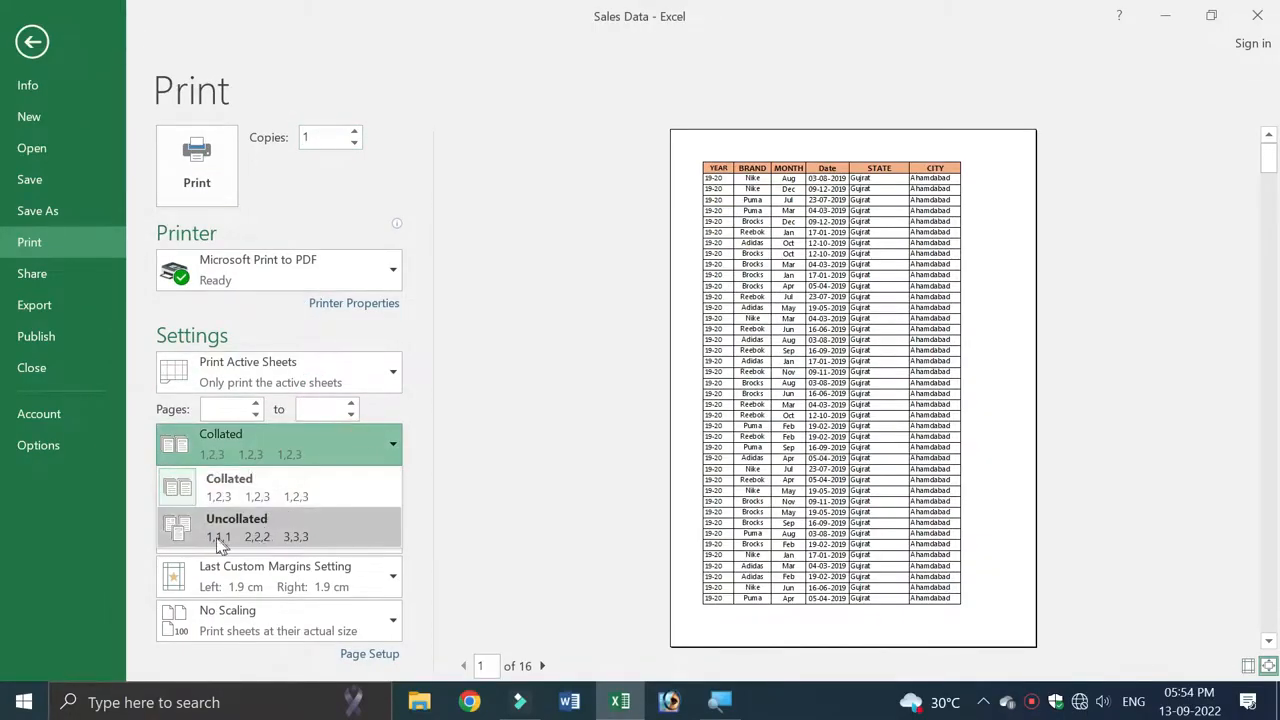
click(270, 531)
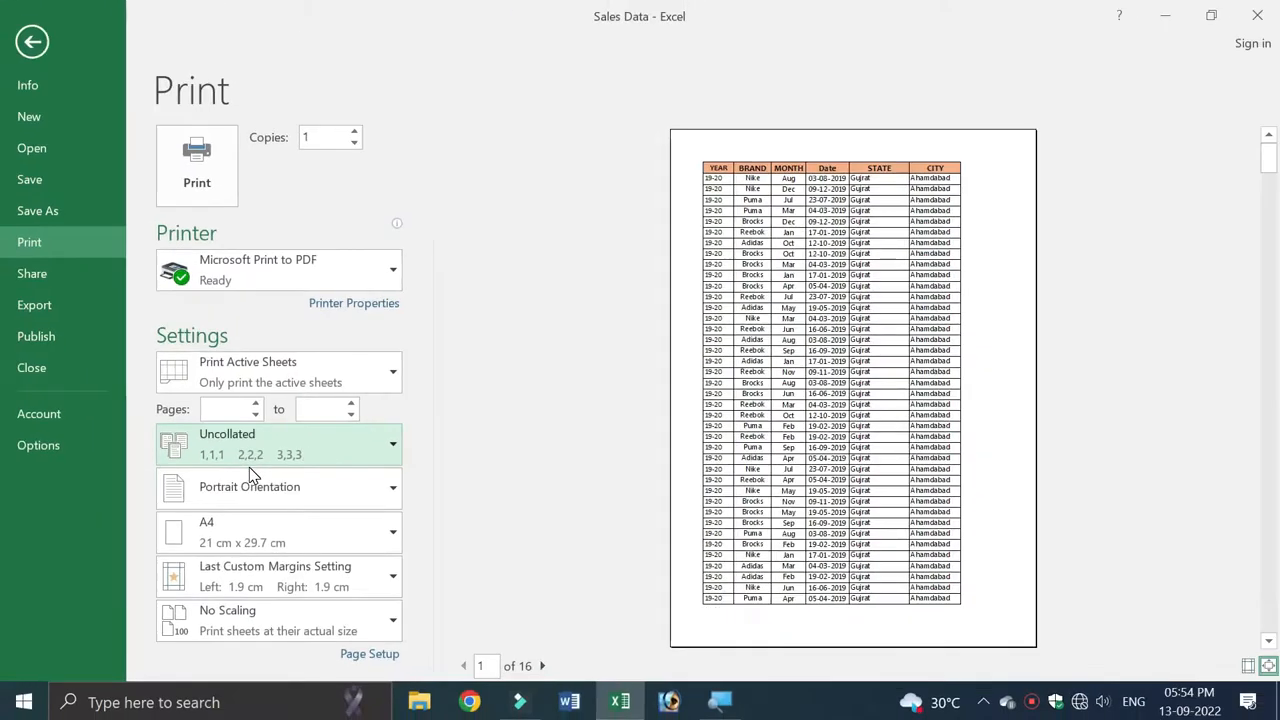
click(355, 448)
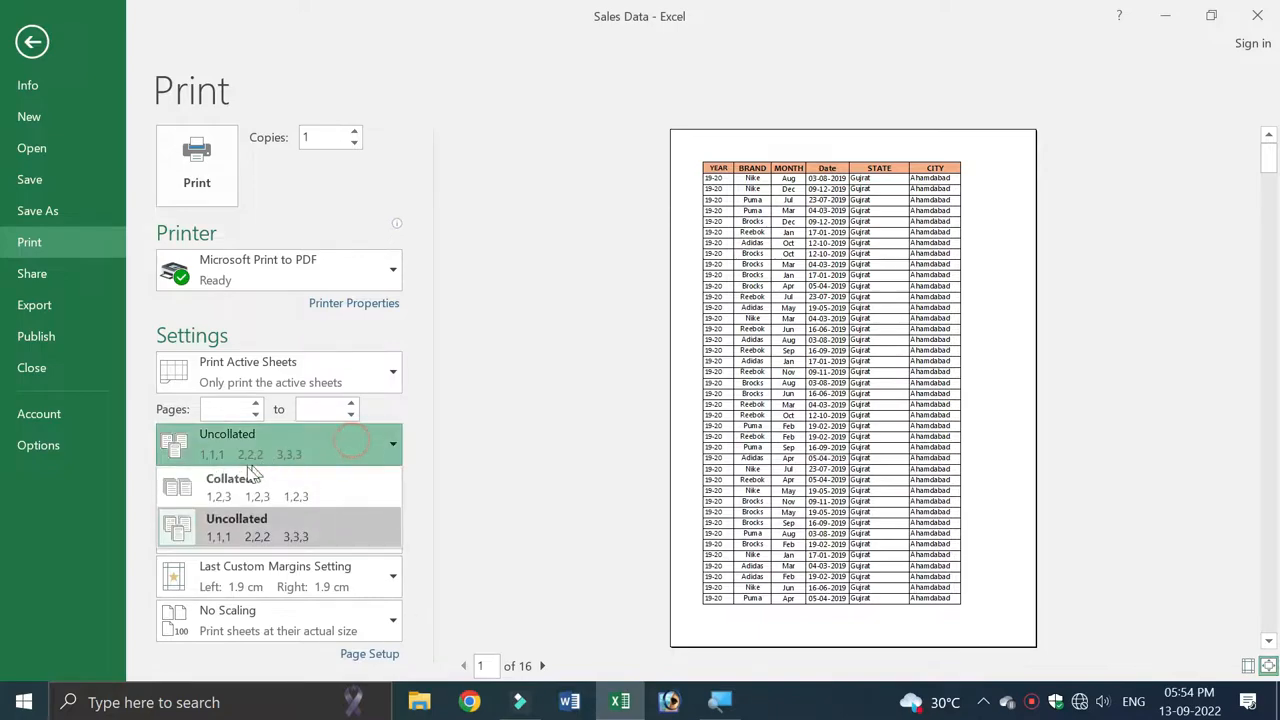
click(232, 495)
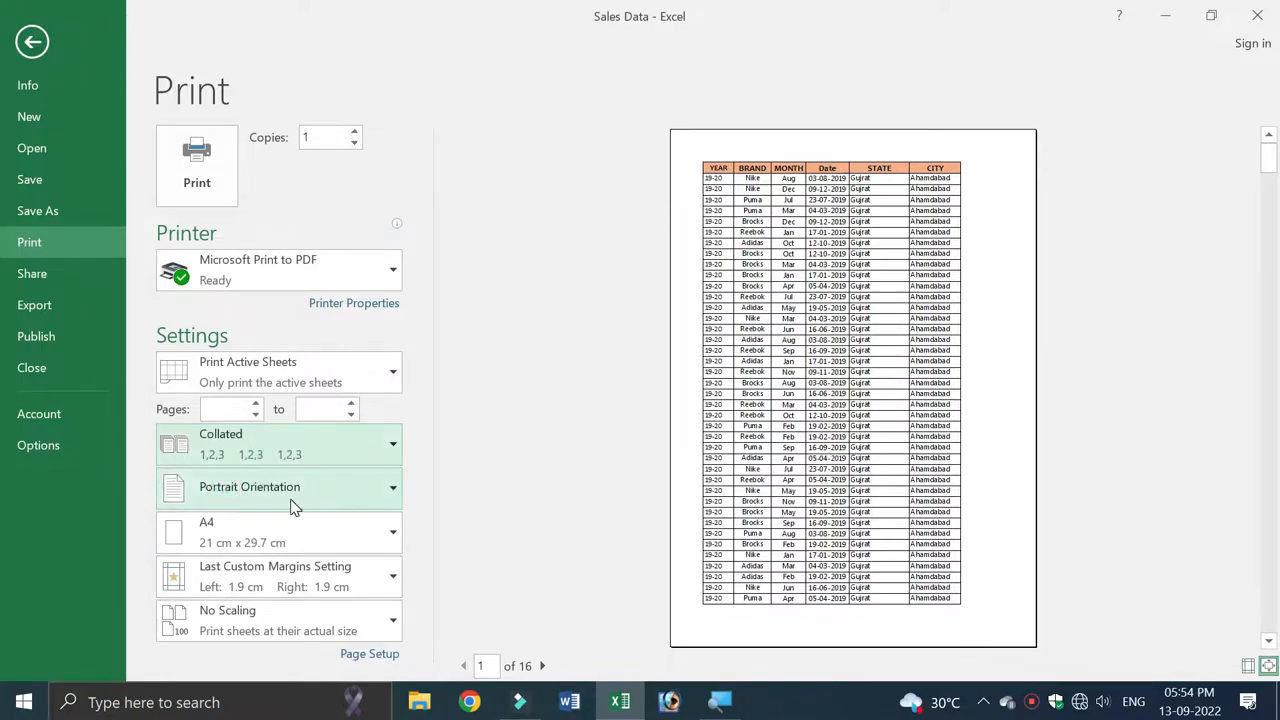
Try Landscape Orientation for the printout and return it to Portrait Orientation
click(389, 486)
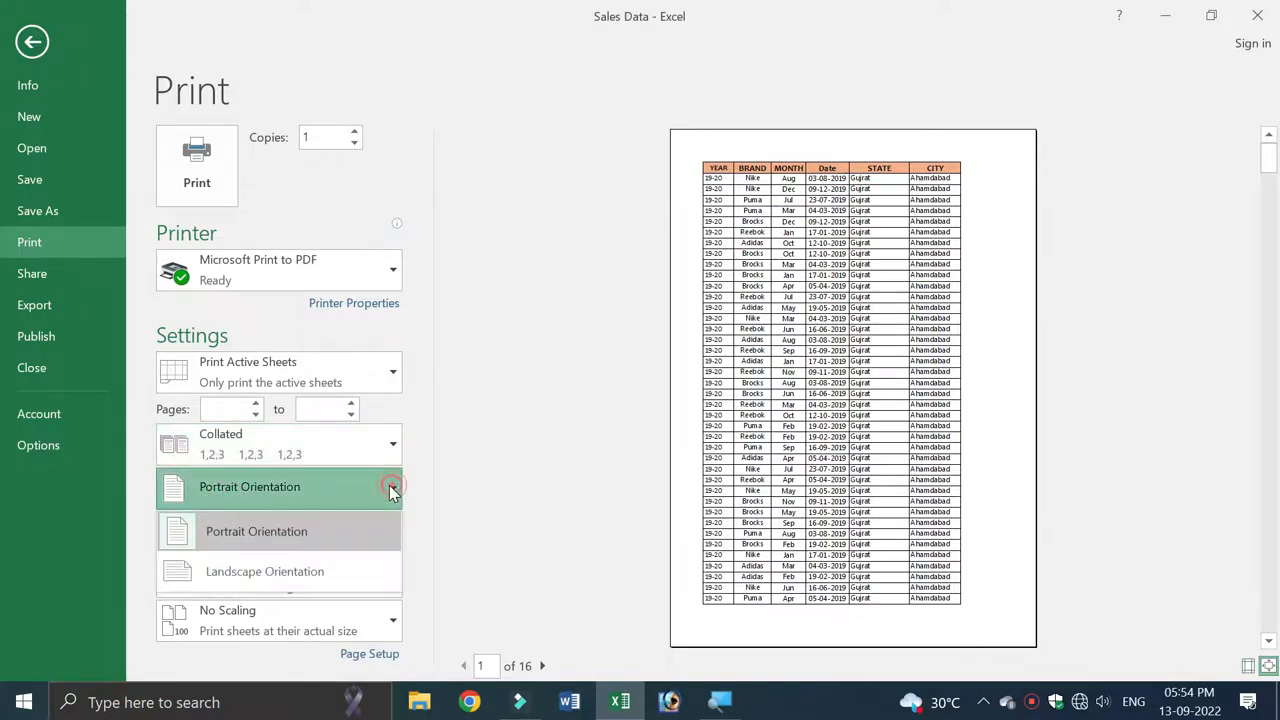
click(268, 571)
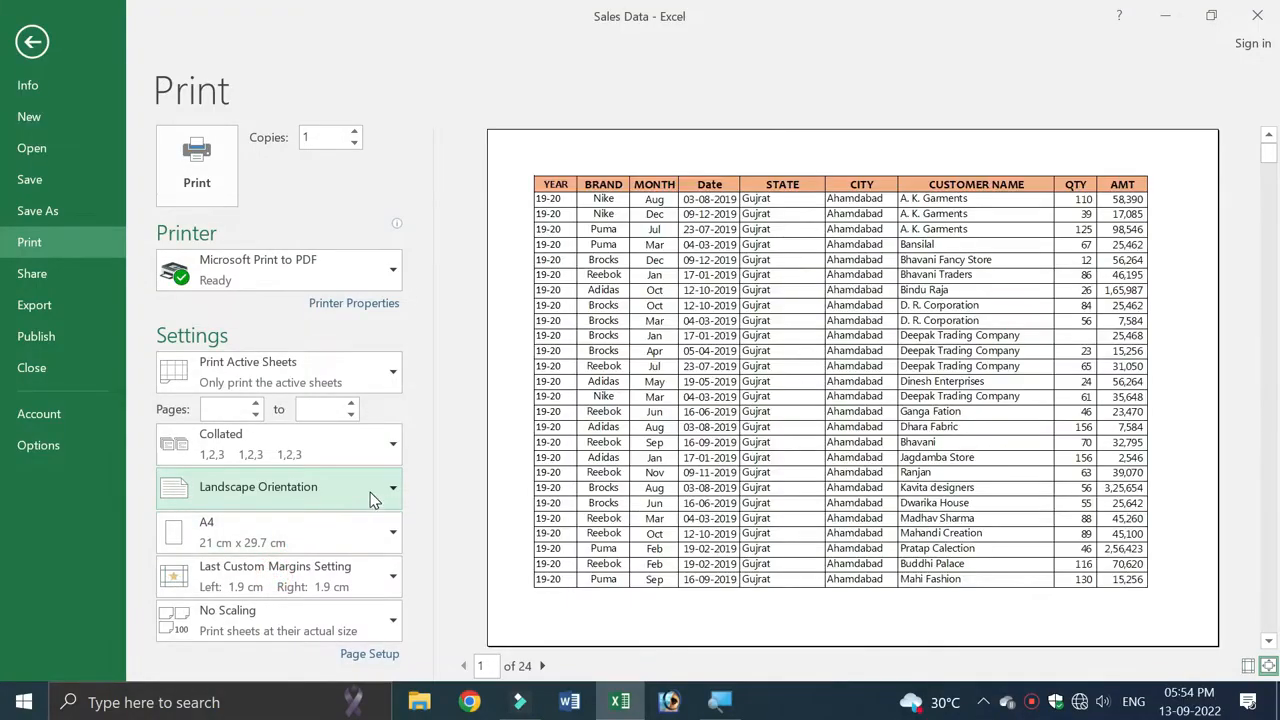
click(371, 492)
click(303, 548)
View the available paper sizes and margin presets in the print settings without choosing any
click(366, 534)
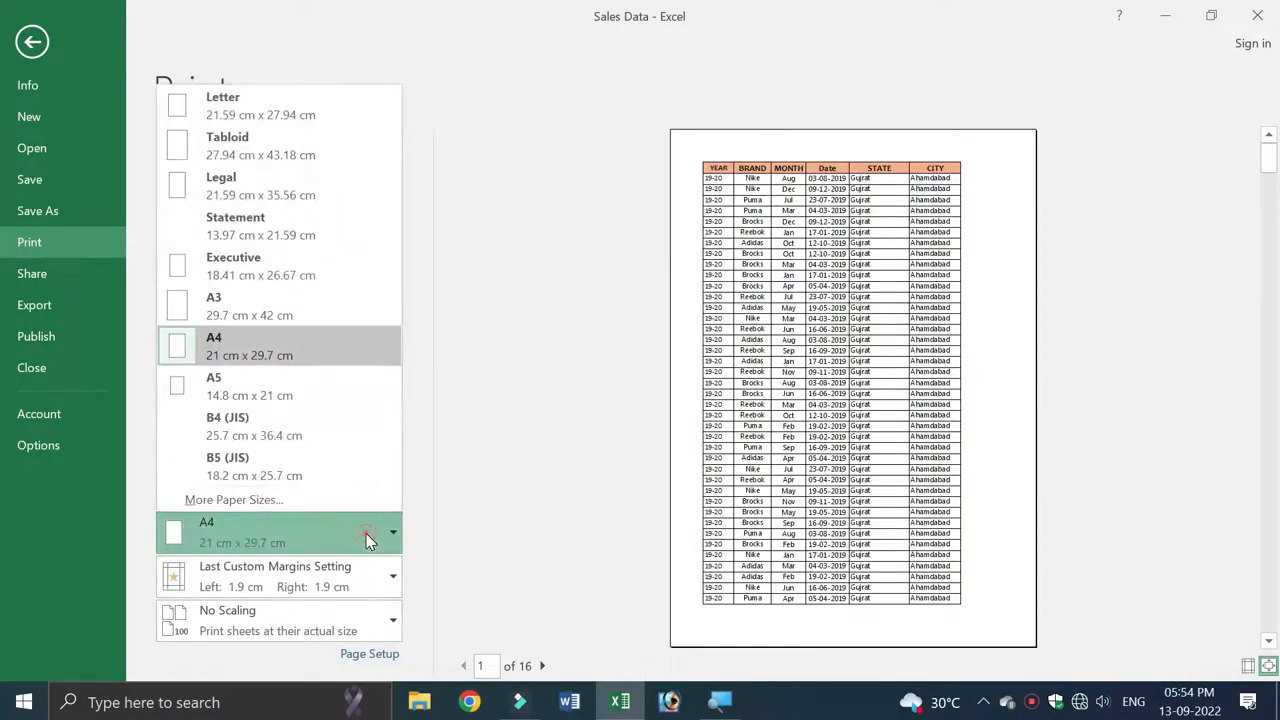
click(452, 405)
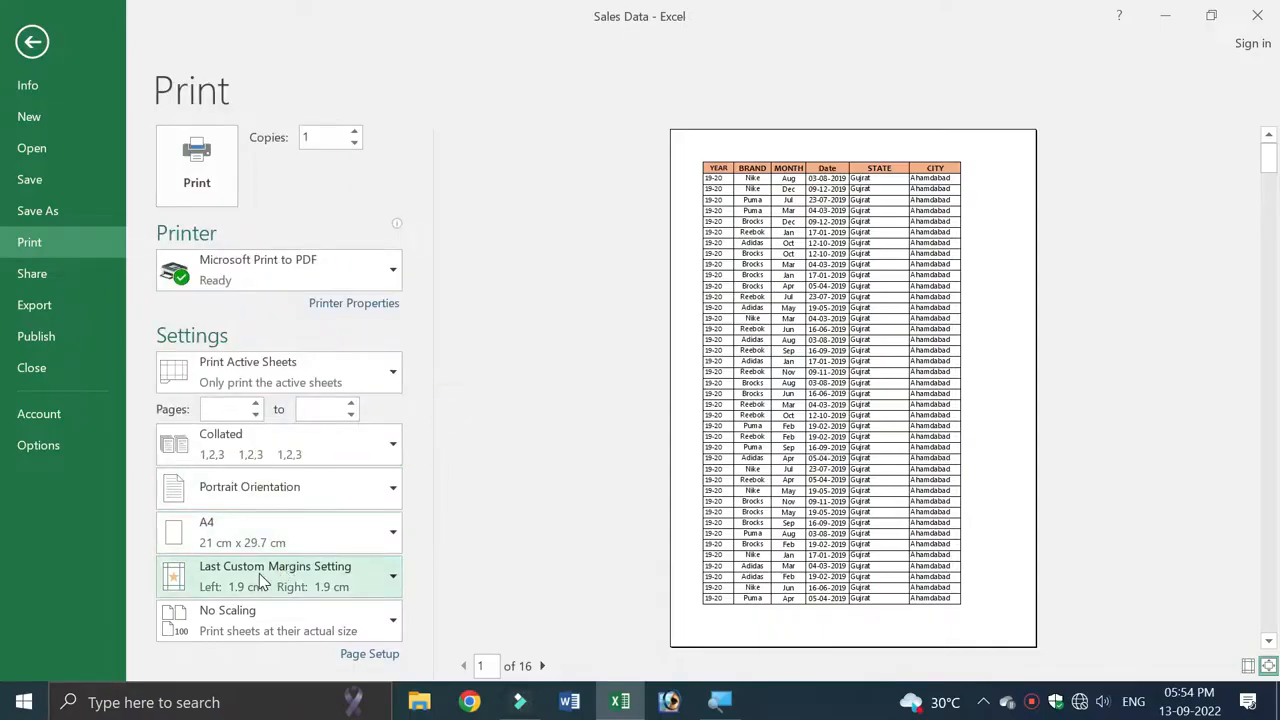
click(372, 583)
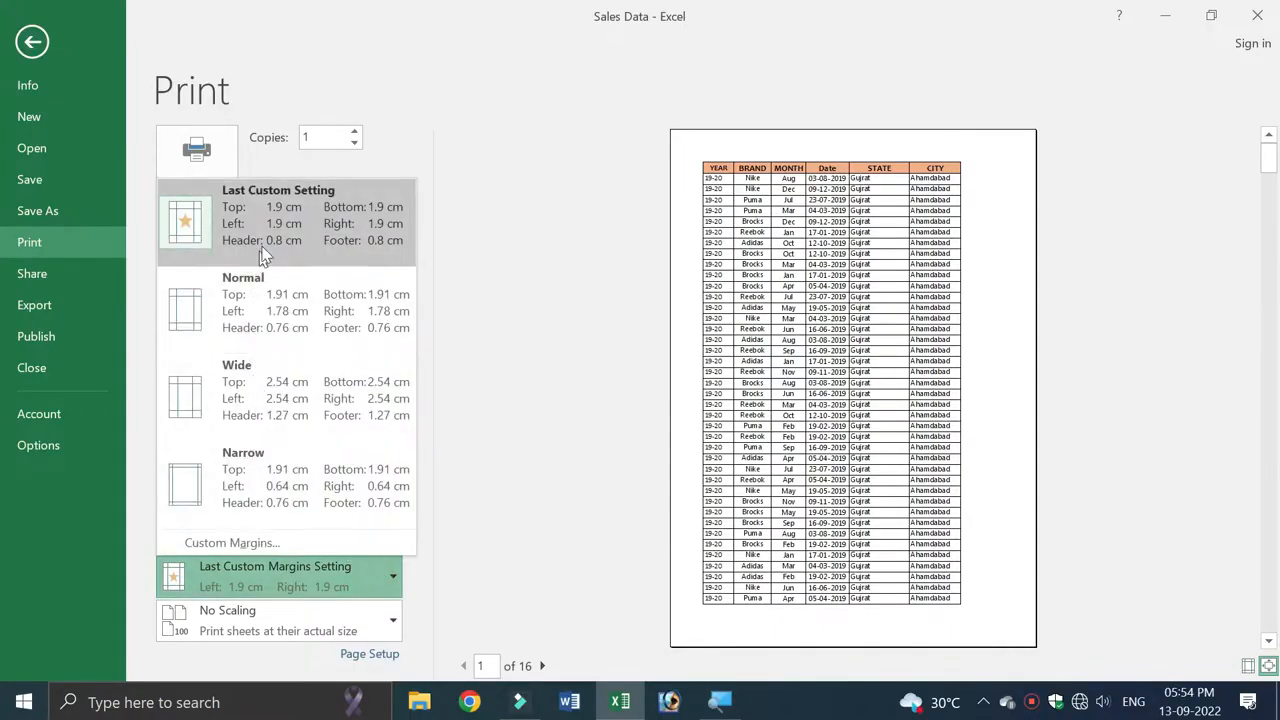
click(489, 504)
Try the scaling options Fit All Columns on One Page and Fit All Rows on One Page, and return to No Scaling
click(380, 626)
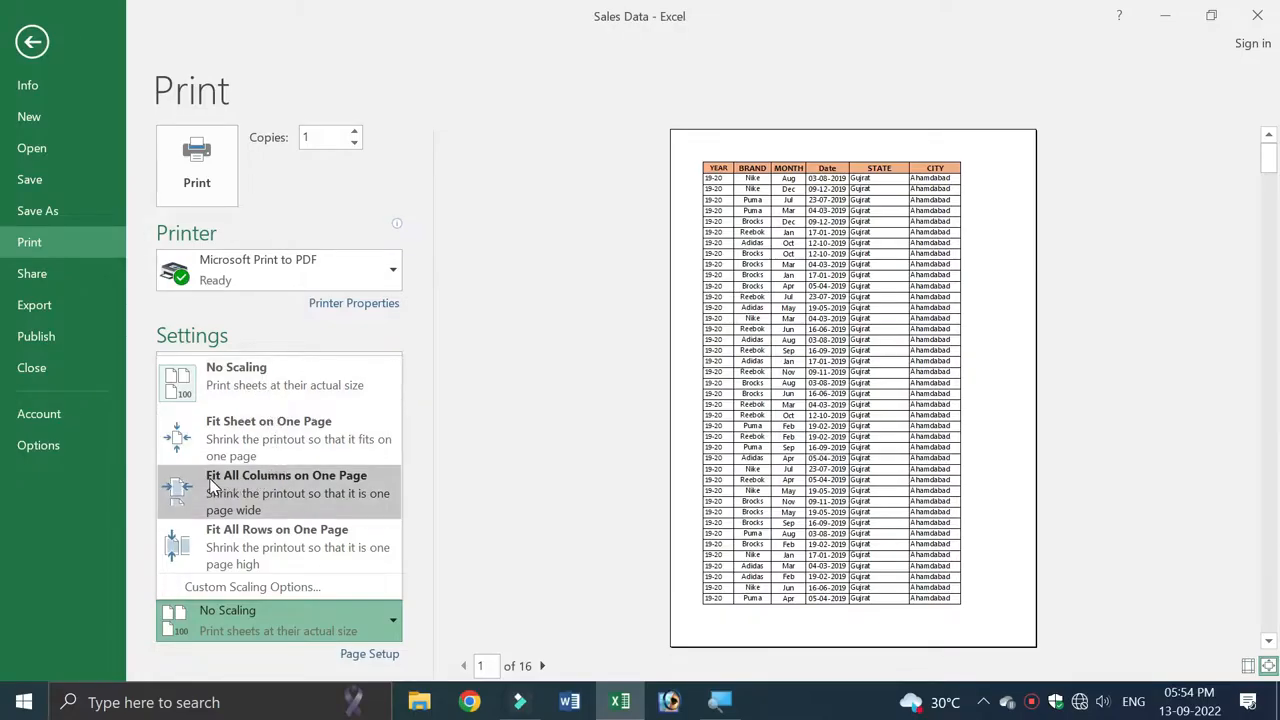
click(352, 490)
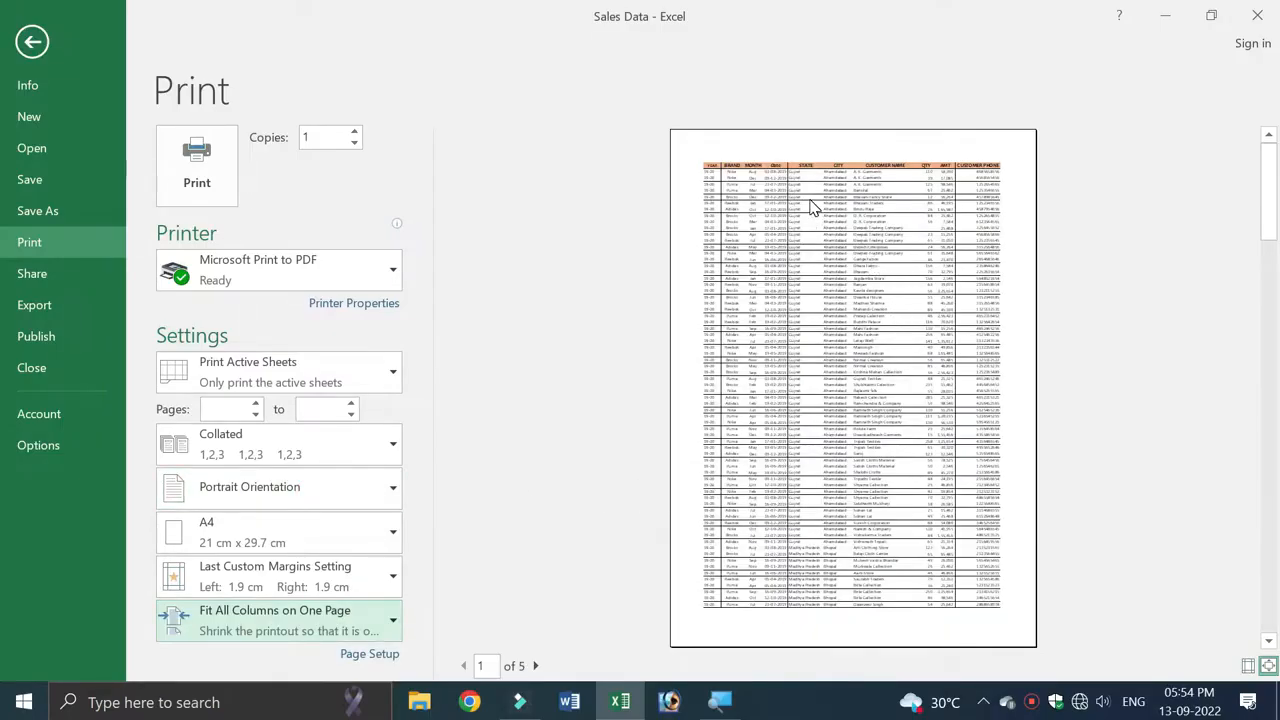
click(358, 588)
click(369, 617)
click(369, 617)
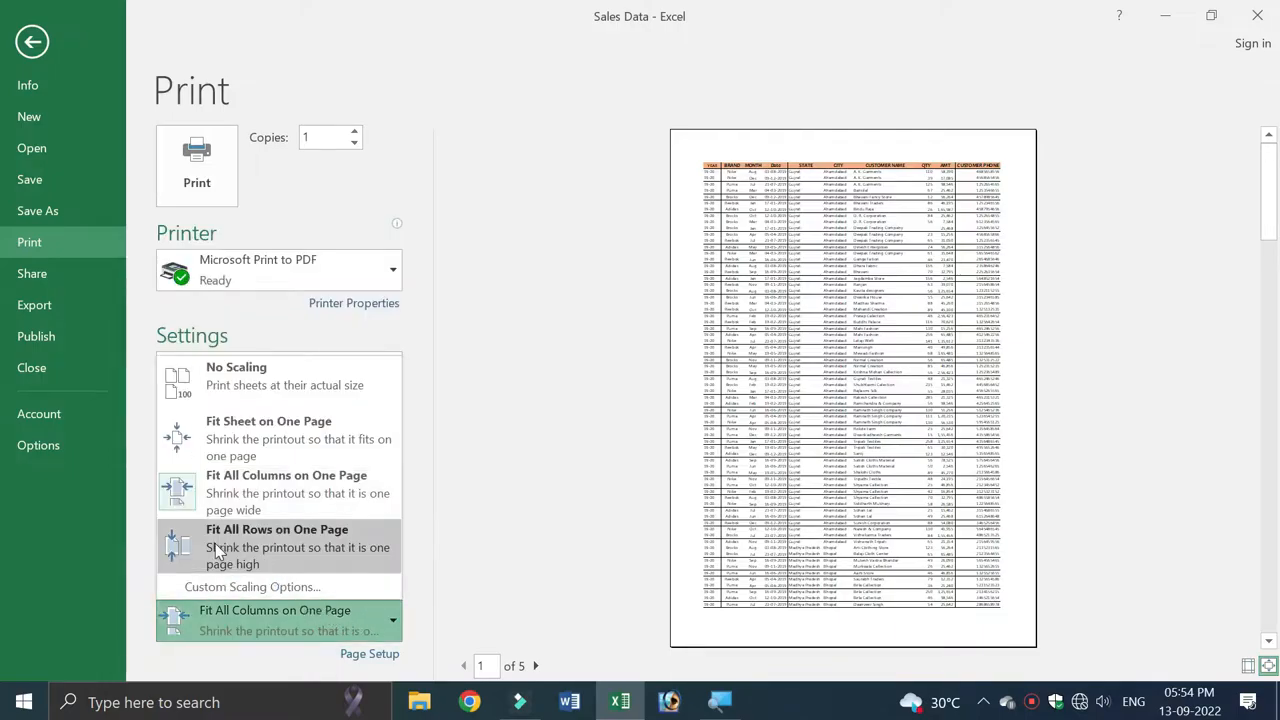
click(337, 538)
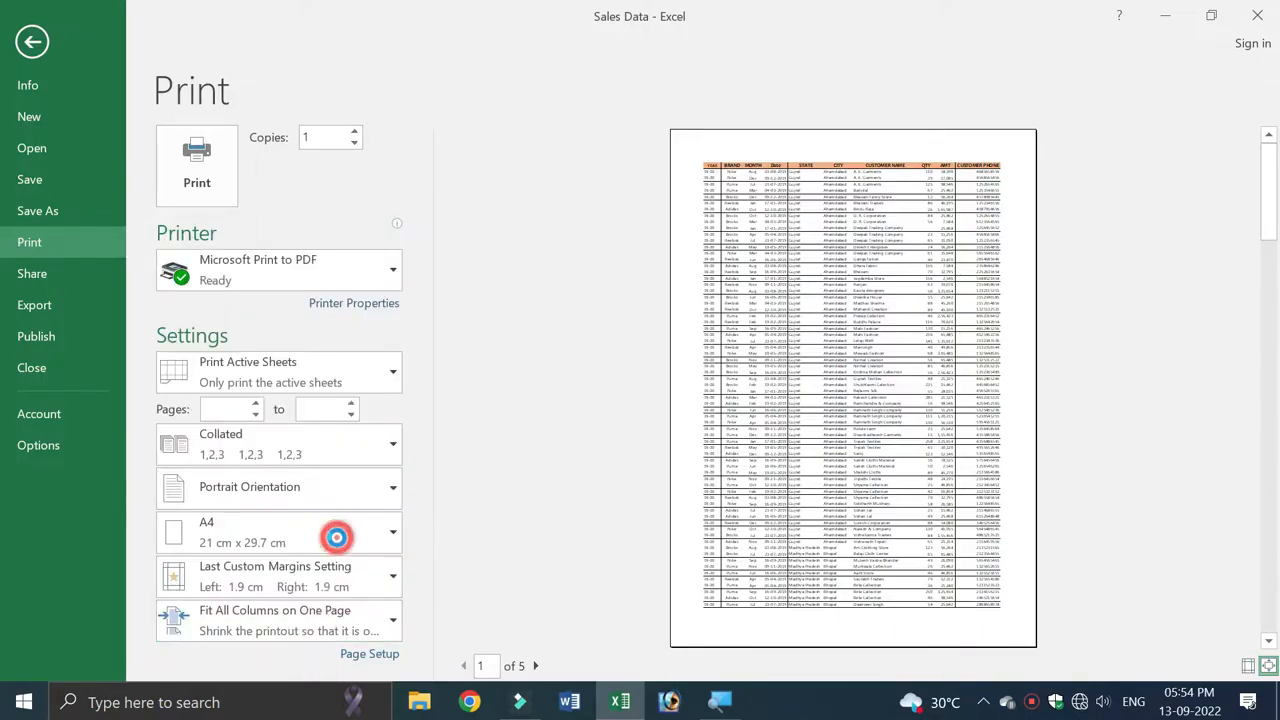
click(363, 627)
click(258, 374)
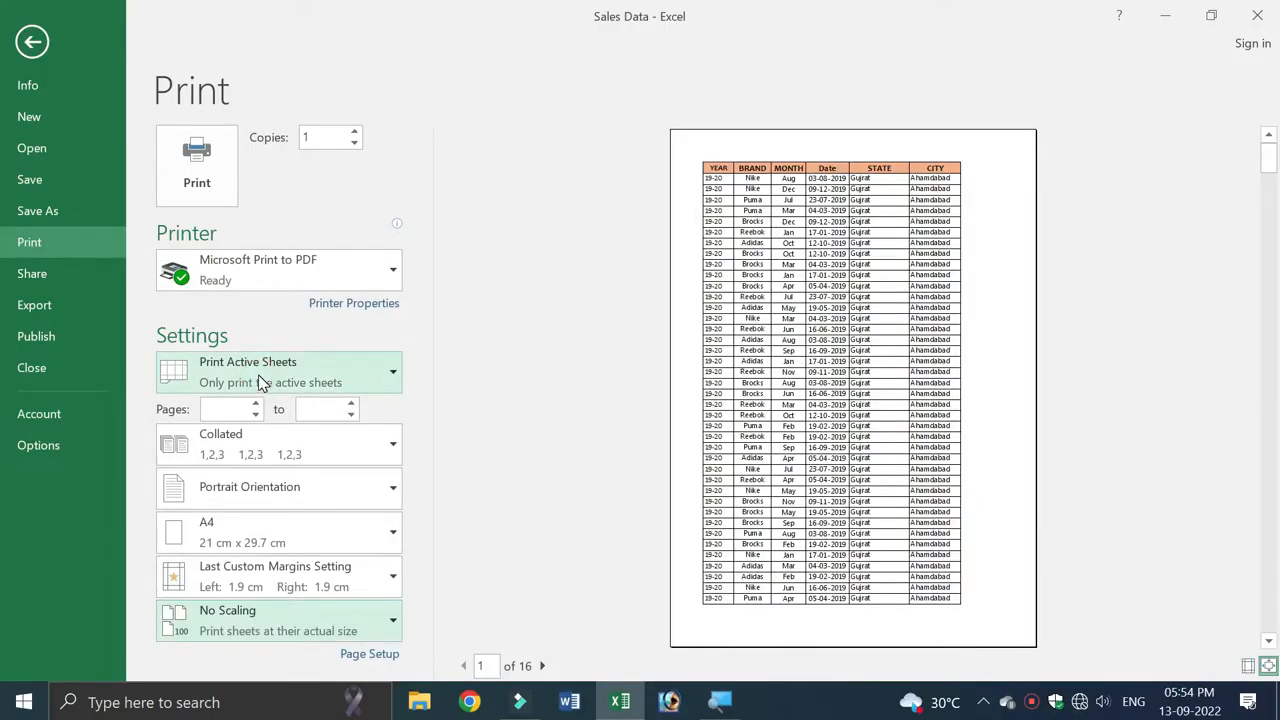
Page through the preview, and examine the page and margin settings in the Page Setup dialog
scroll(986, 246, down, 2)
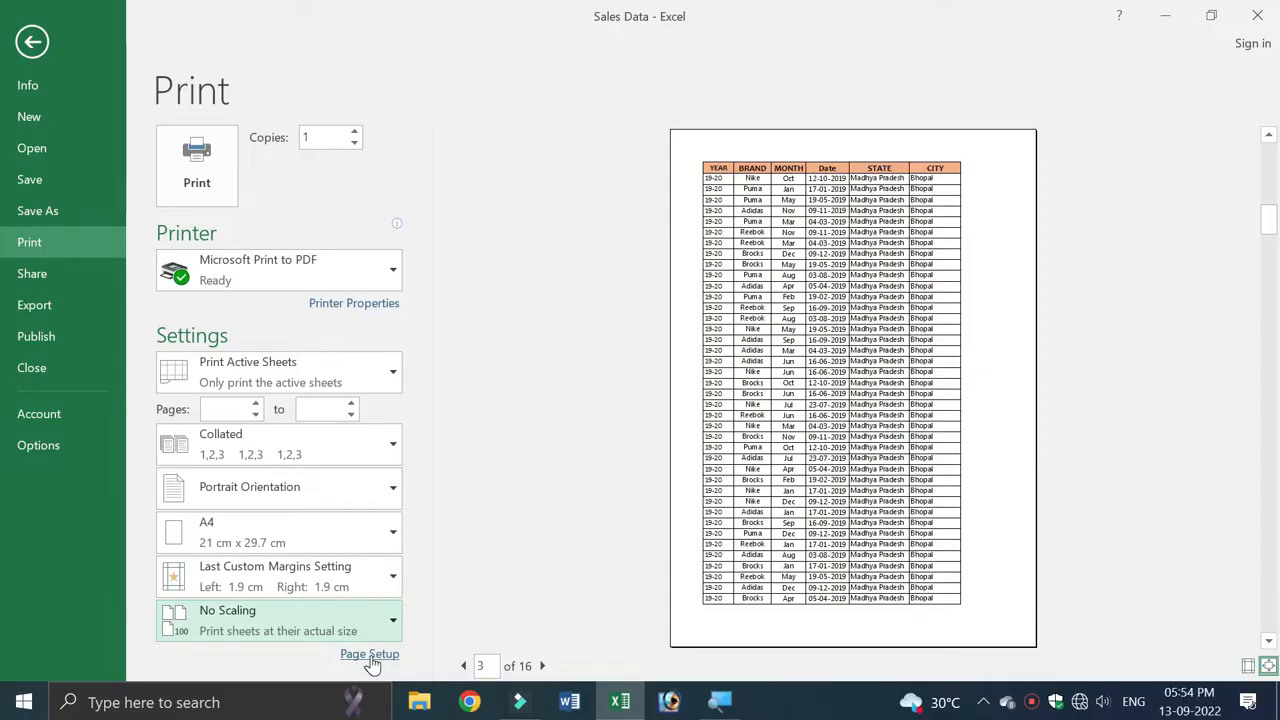
click(369, 654)
click(160, 148)
click(111, 145)
click(168, 148)
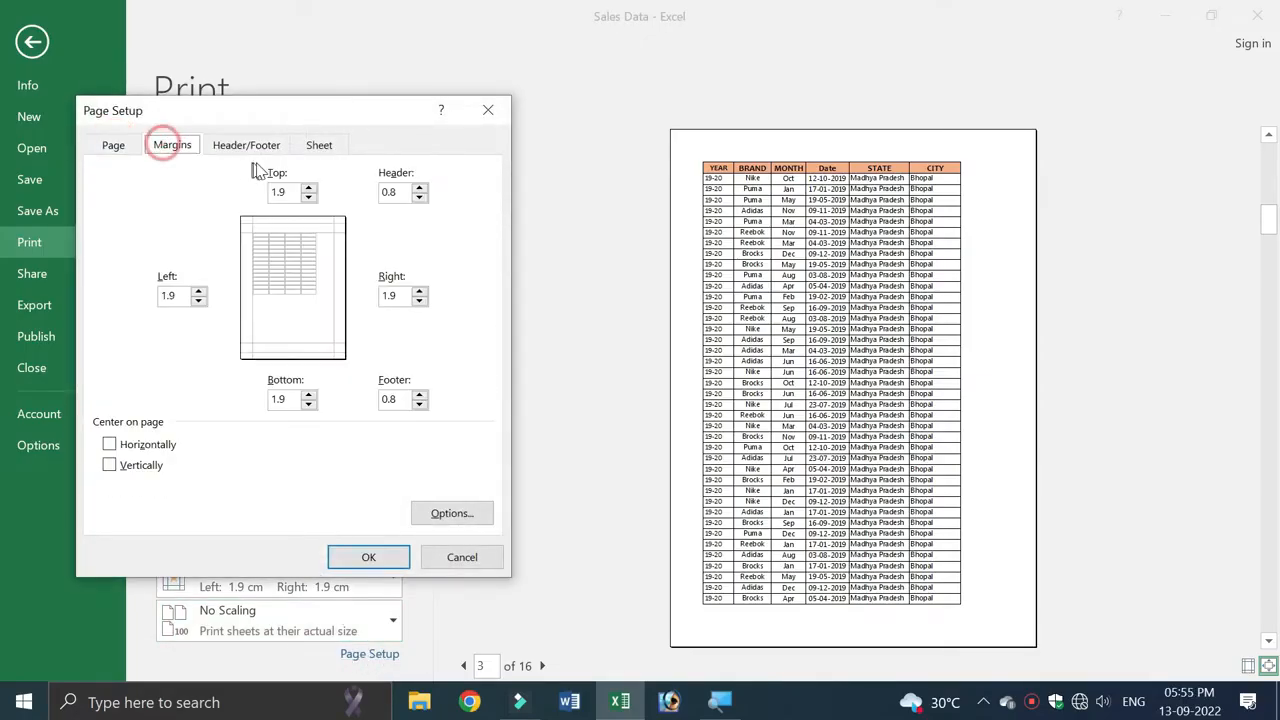